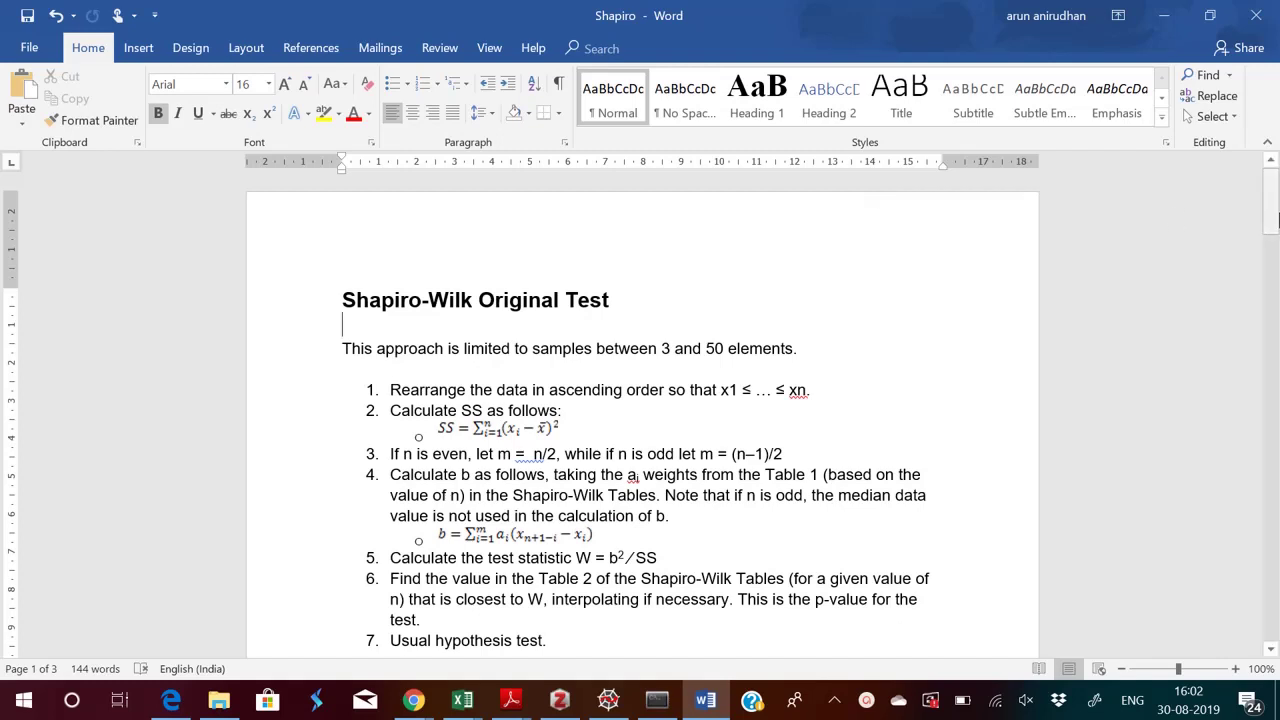
- Switch to the normality workbook in Excel and copy the Age column with its heading from Sheet1 into A1 of a new worksheet
{"action": "left_click_drag", "start_coordinate": [1274, 211], "coordinate": [1275, 230]}
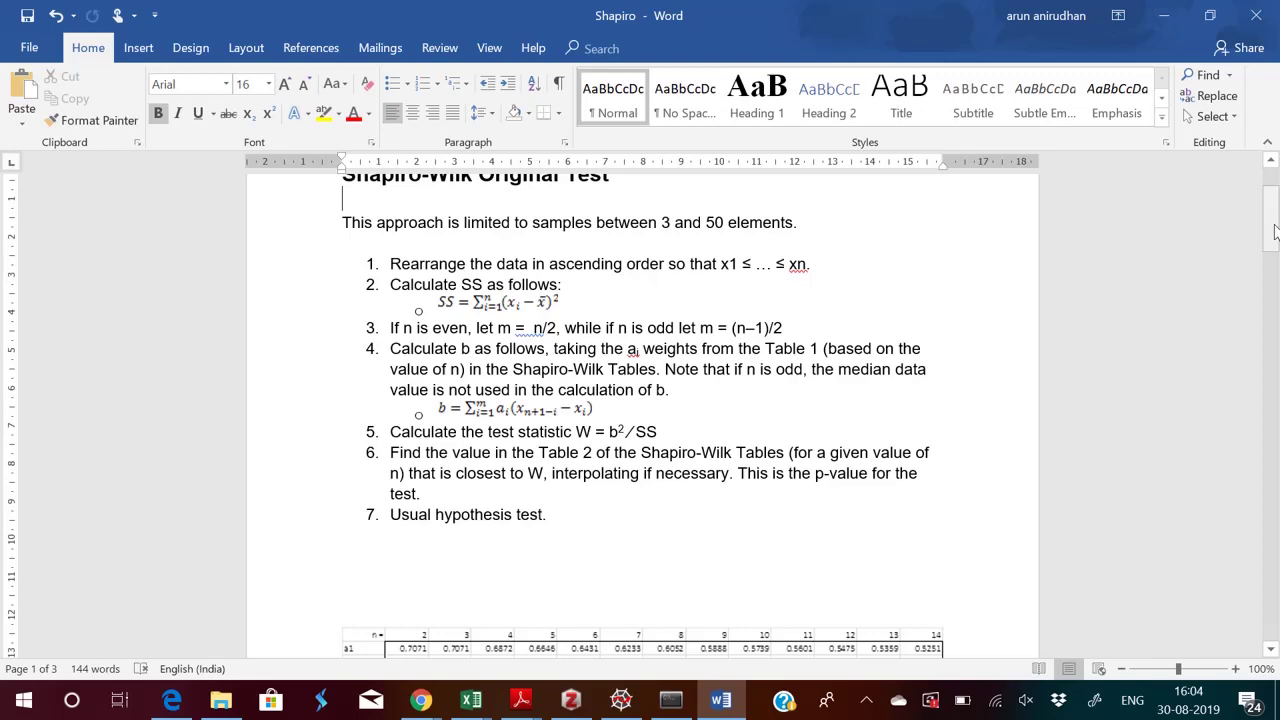
{"action": "key", "text": "alt+Tab"}
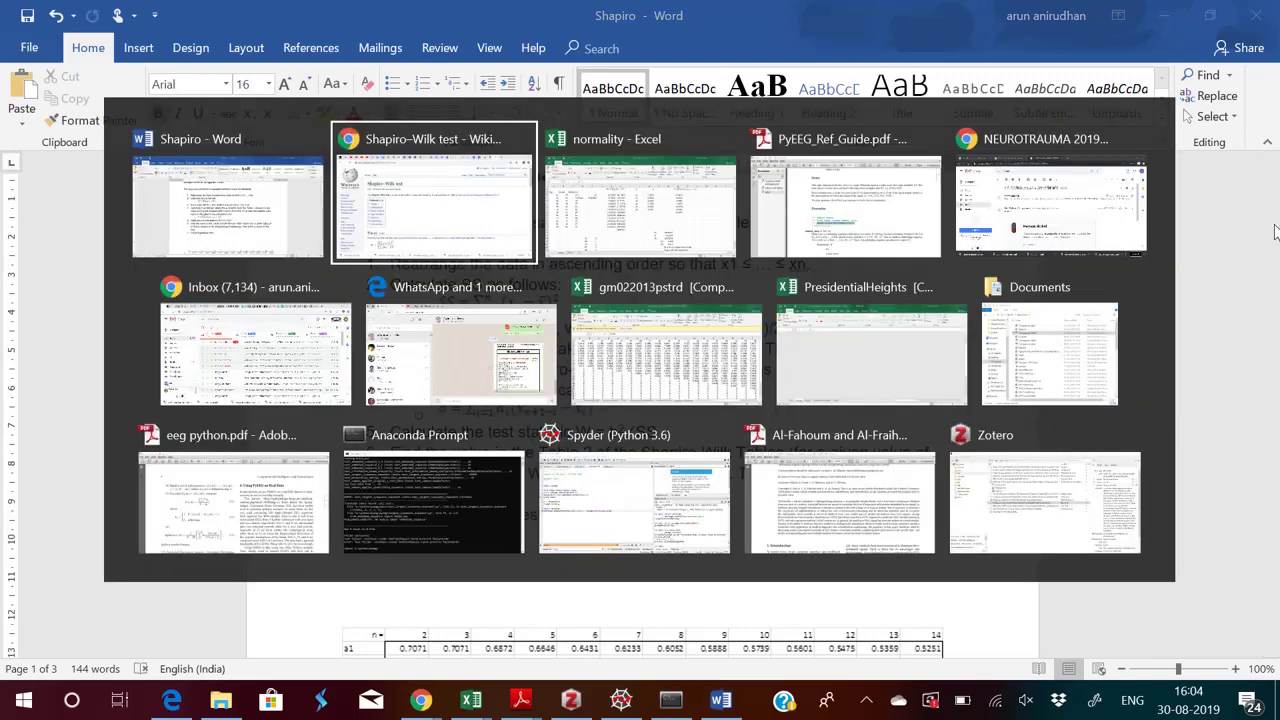
{"action": "key", "text": "alt+Tab"}
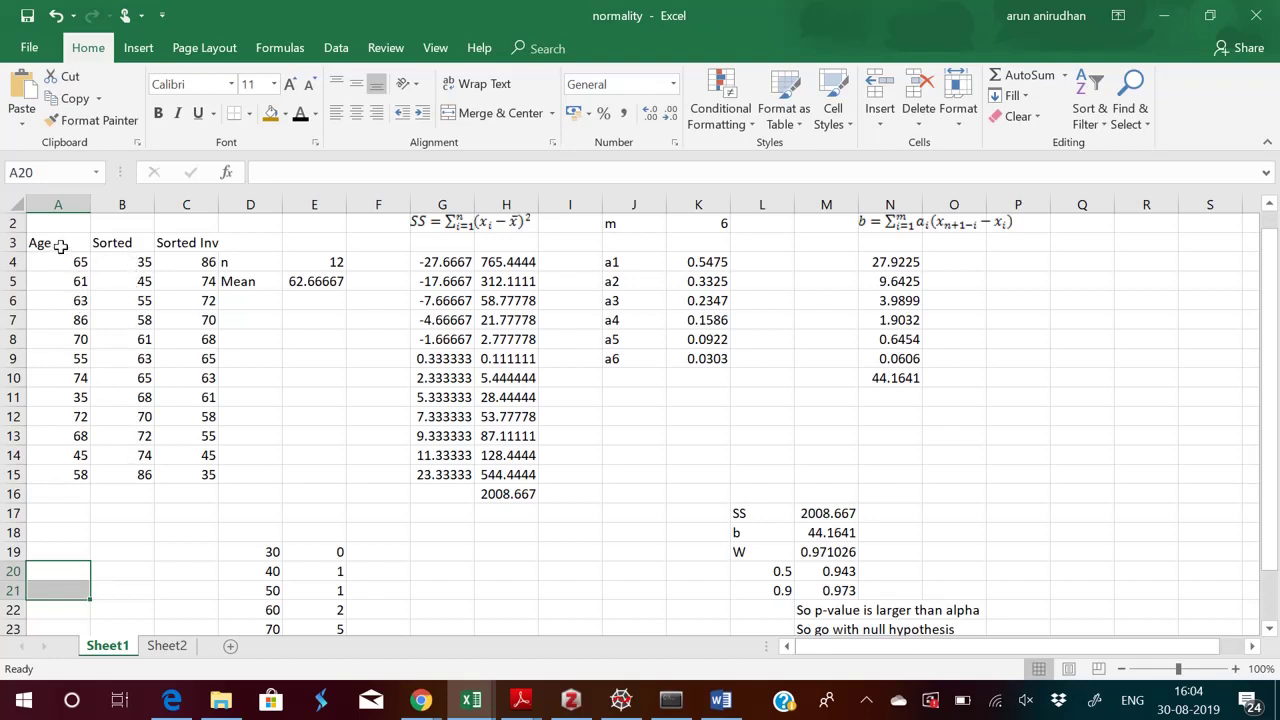
{"action": "left_click_drag", "start_coordinate": [61, 246], "coordinate": [72, 474]}
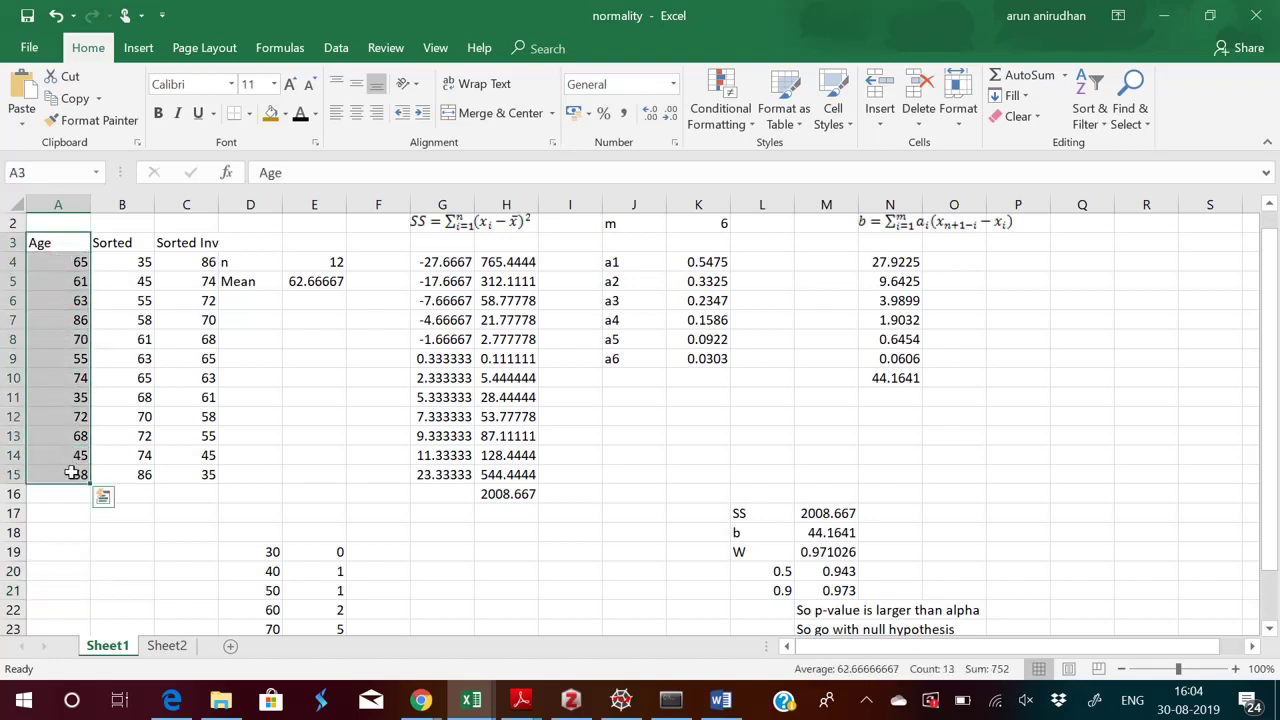
{"action": "key", "text": "ctrl+c"}
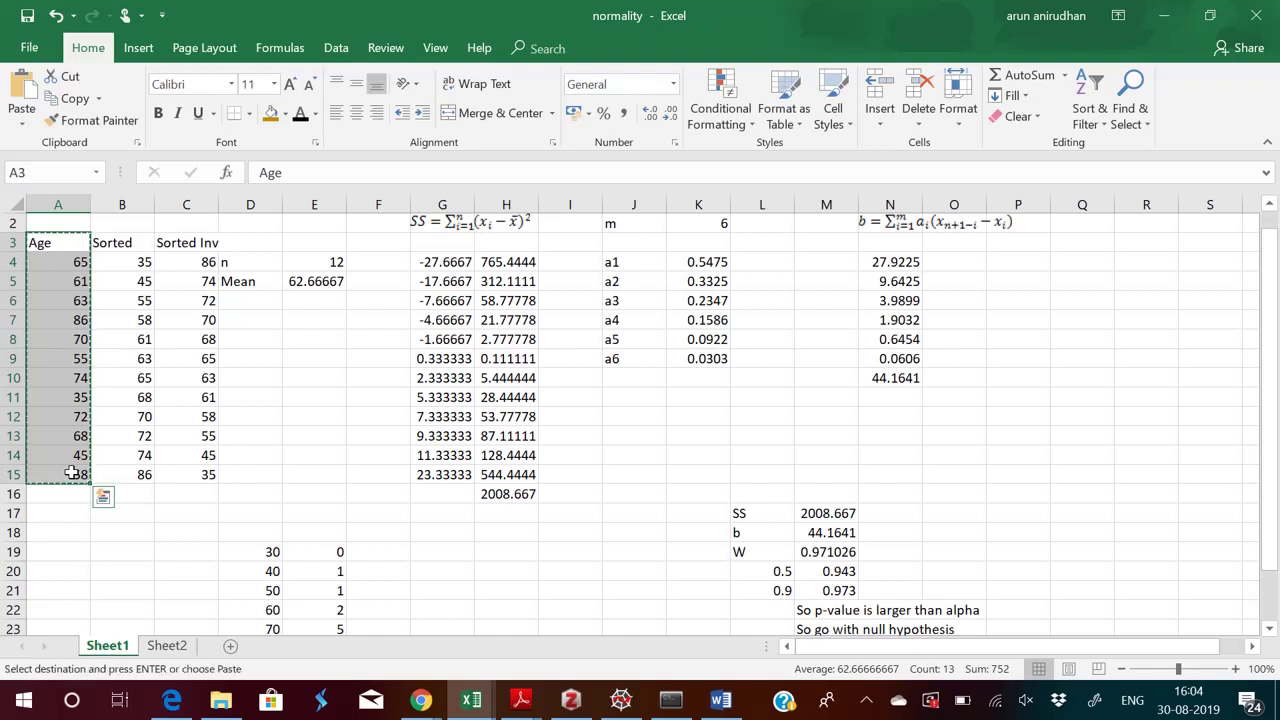
{"action": "left_click", "coordinate": [229, 645]}
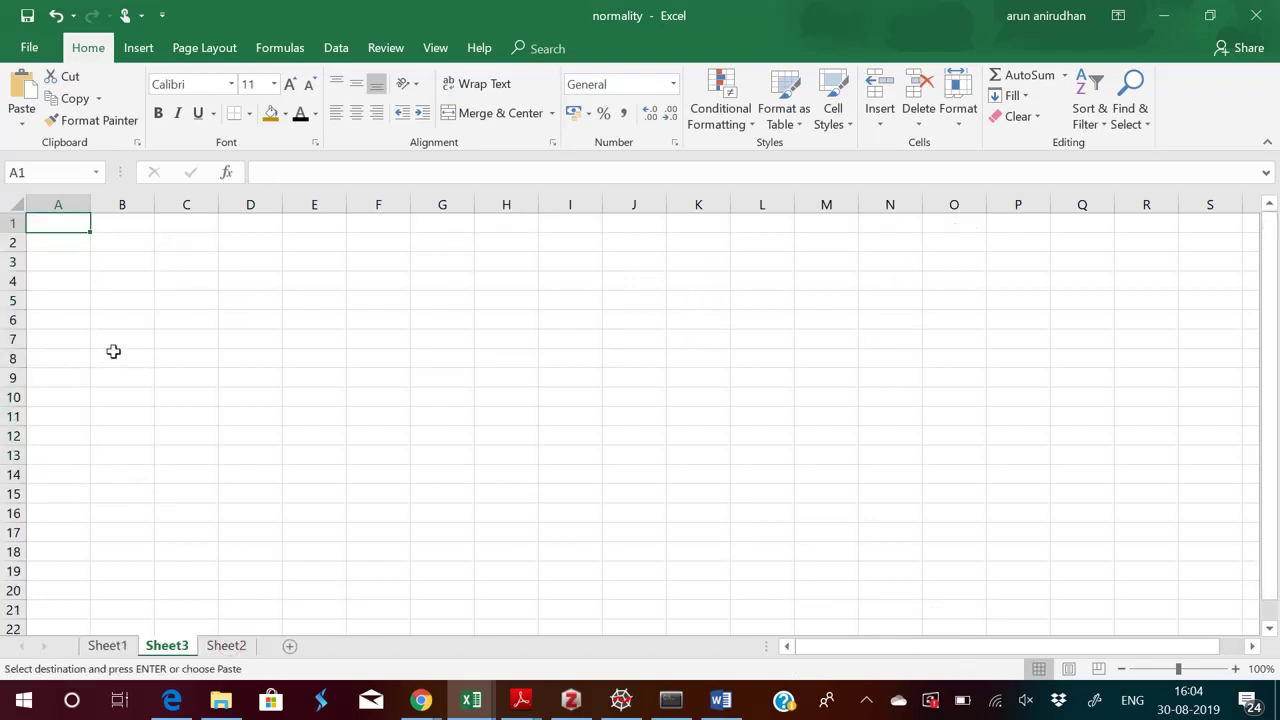
{"action": "key", "text": "ctrl+v"}
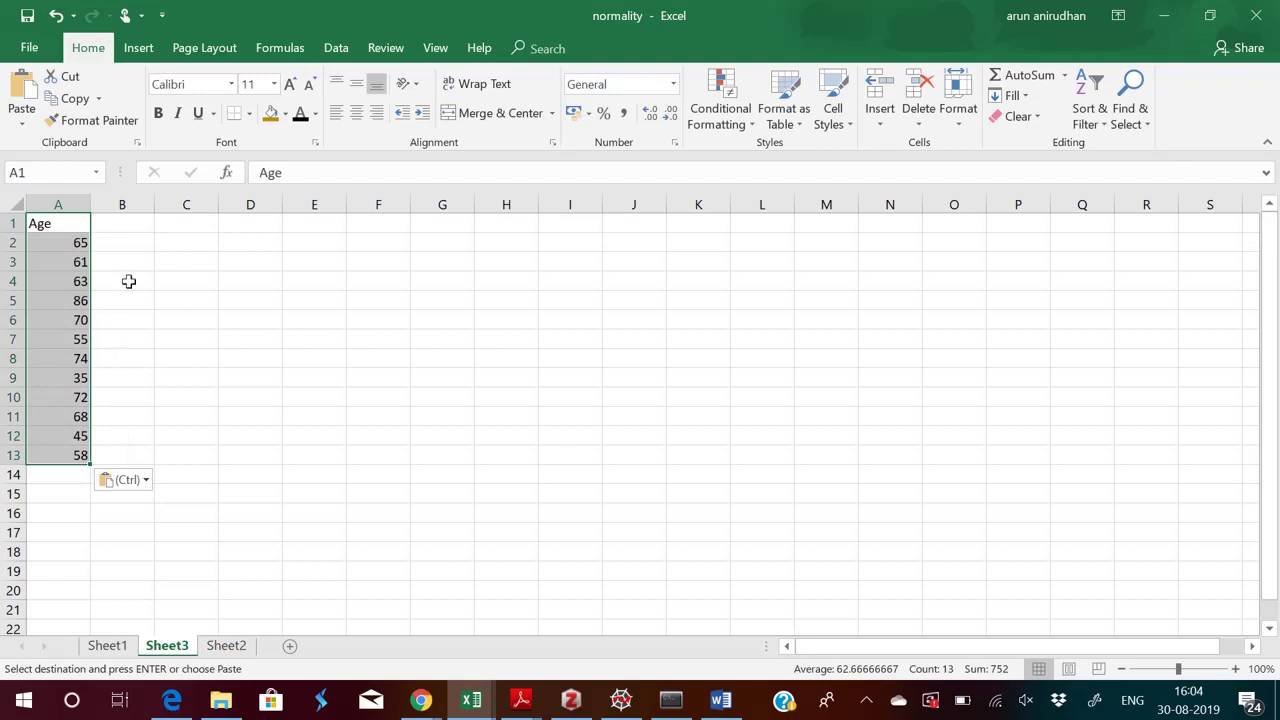
- Enter the heading "Sort" in B1 and copy the age values from A2:A13 into the cells below it
{"action": "left_click", "coordinate": [131, 230]}
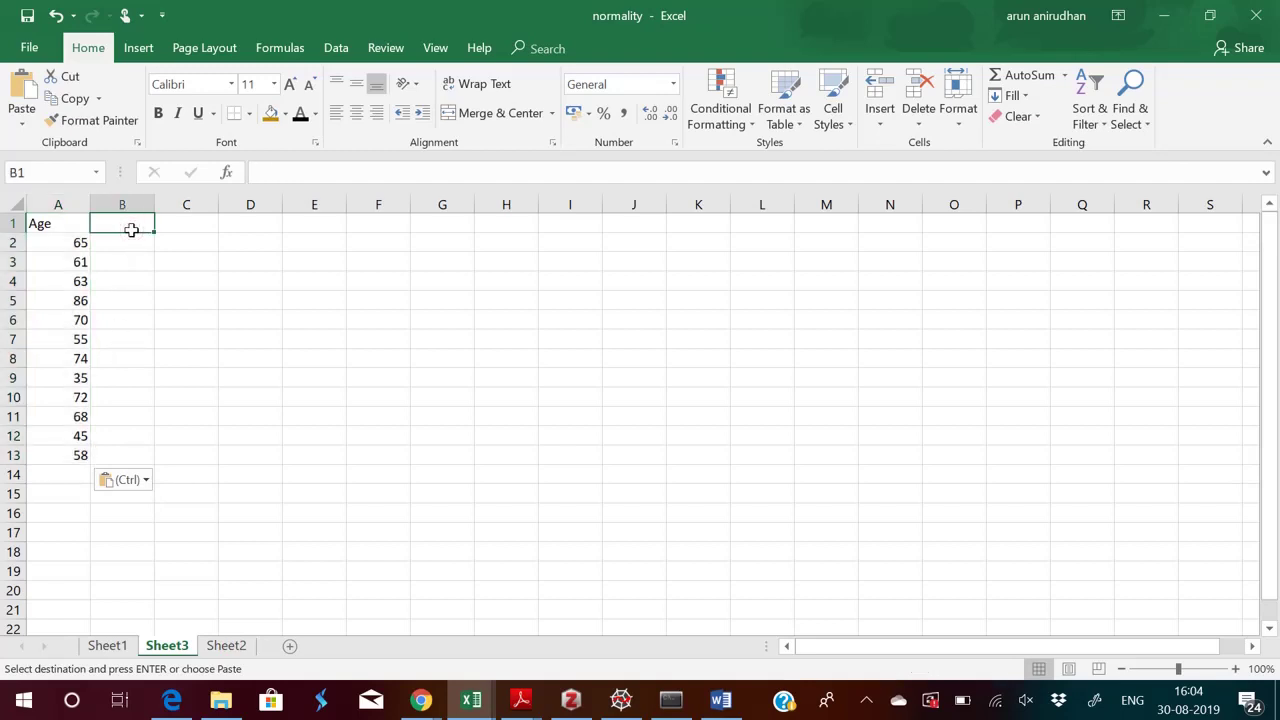
{"action": "type", "text": "Sort"}
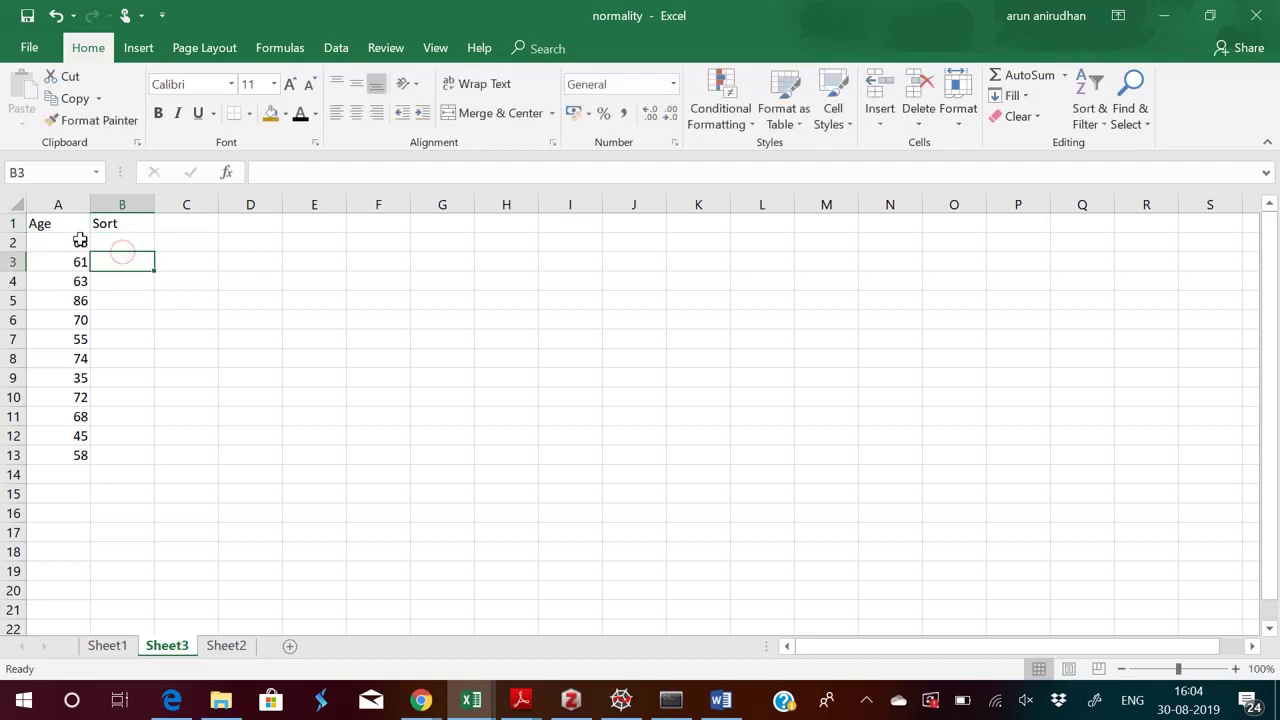
{"action": "left_click_drag", "start_coordinate": [82, 242], "coordinate": [80, 453]}
{"action": "key", "text": "ctrl+c"}
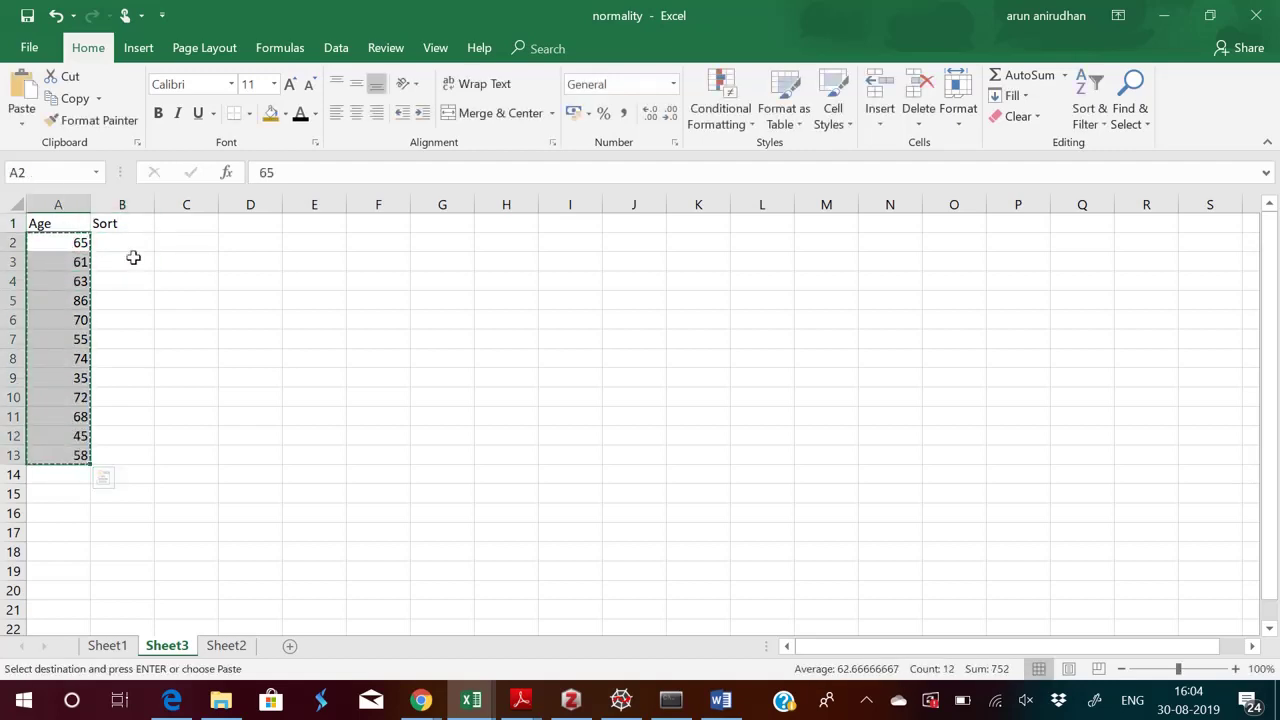
{"action": "left_click", "coordinate": [137, 250]}
{"action": "key", "text": "ctrl+v"}
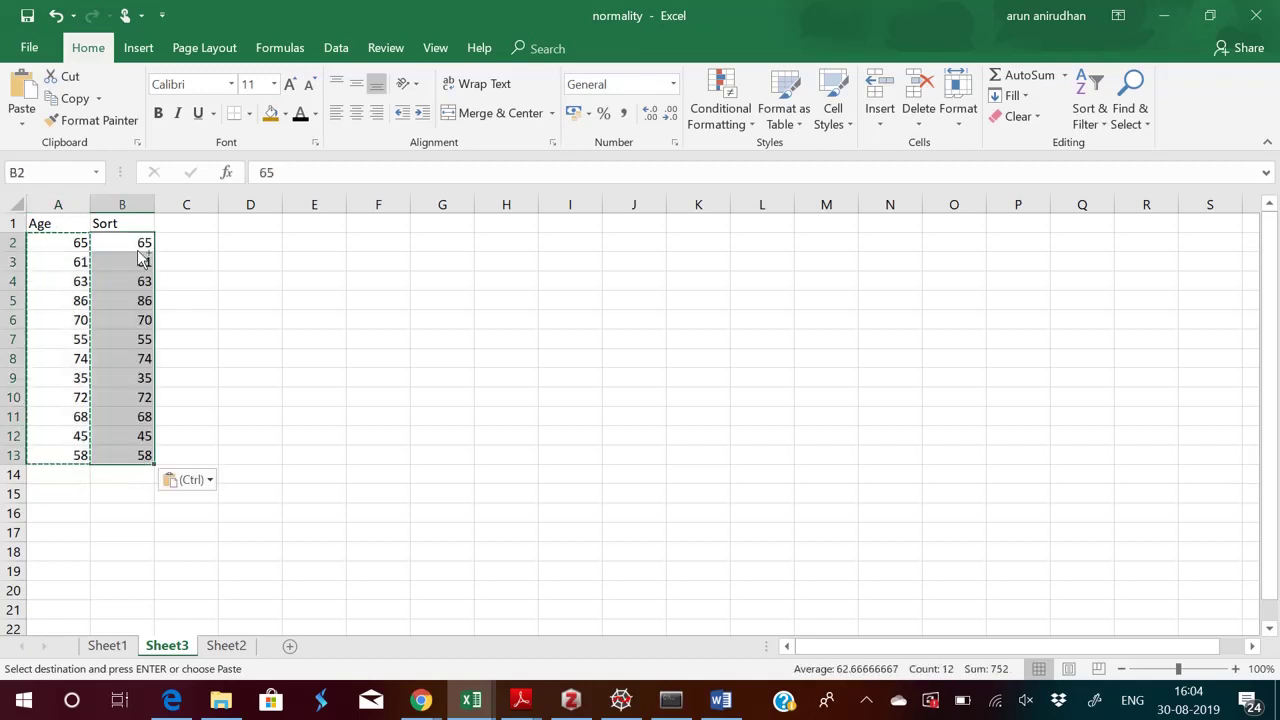
- Sort the values in B2:B13 in ascending order, continuing with the current selection only
{"action": "left_click", "coordinate": [334, 48]}
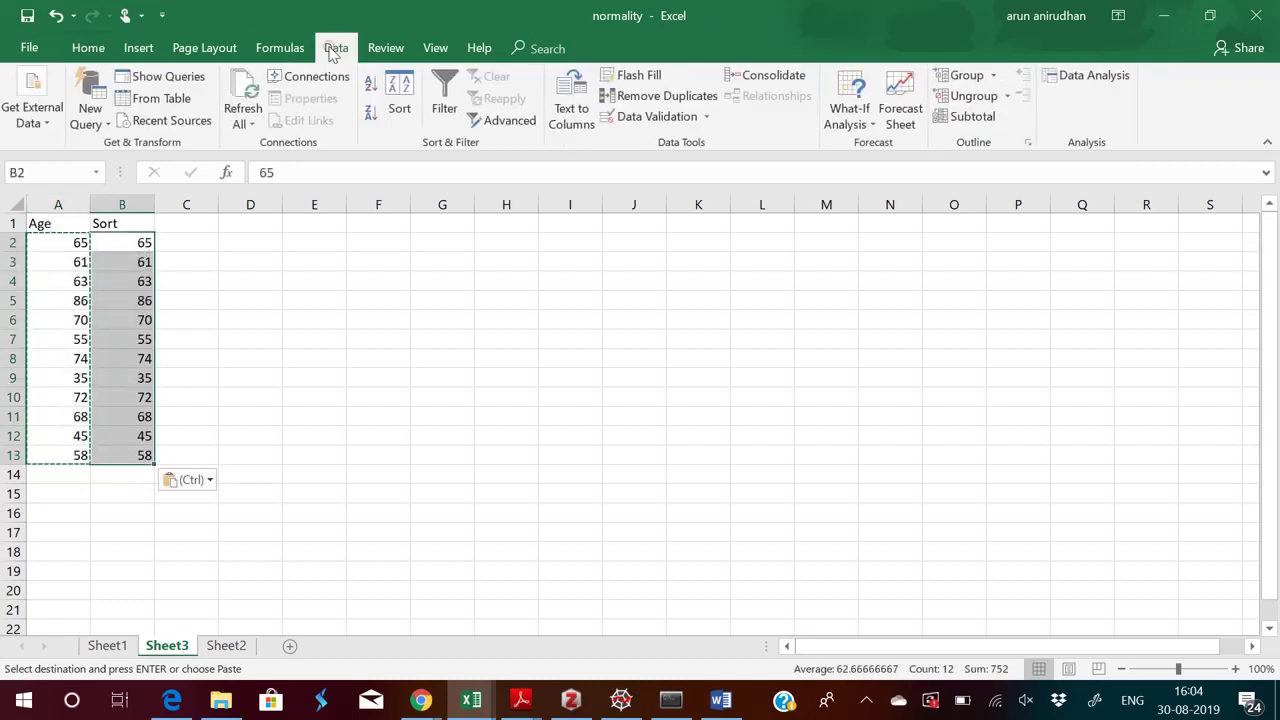
{"action": "left_click", "coordinate": [371, 88]}
{"action": "left_click", "coordinate": [797, 283]}
{"action": "left_click", "coordinate": [929, 320]}
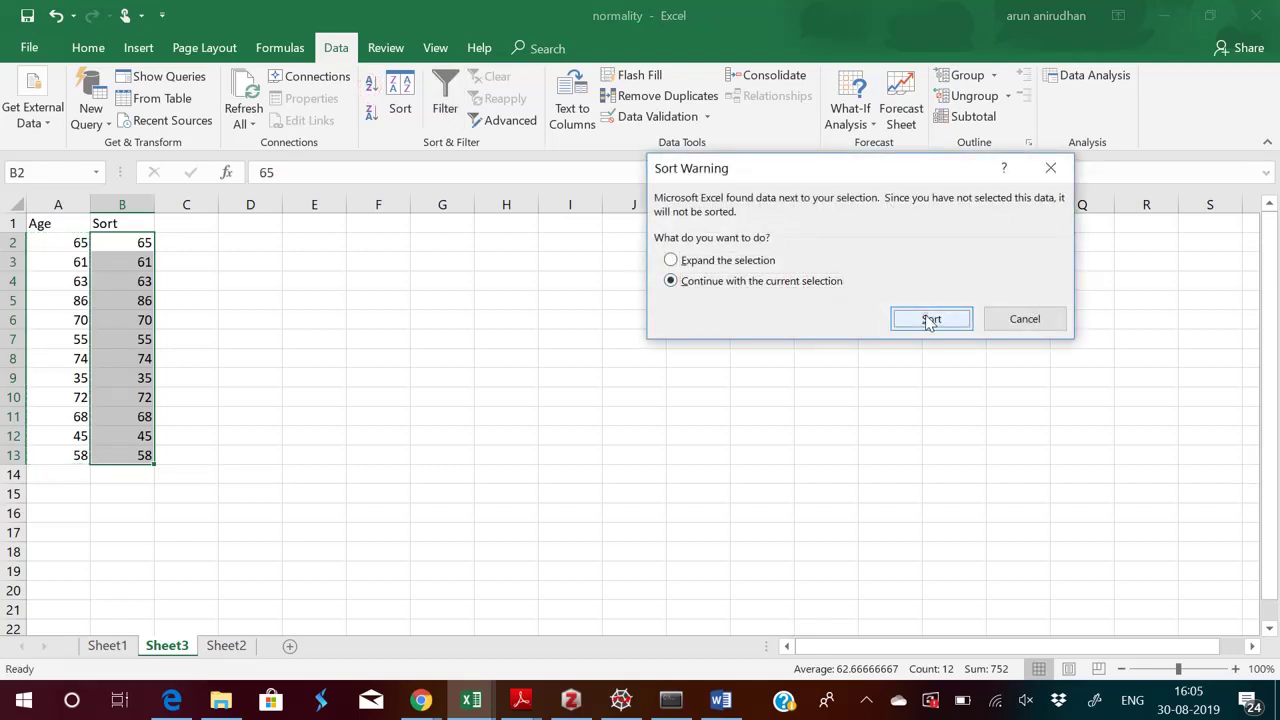
- Enter the heading "Sort Inv" in C1 and copy the sorted values from B2:B13 into the cells below it
{"action": "left_click", "coordinate": [199, 228]}
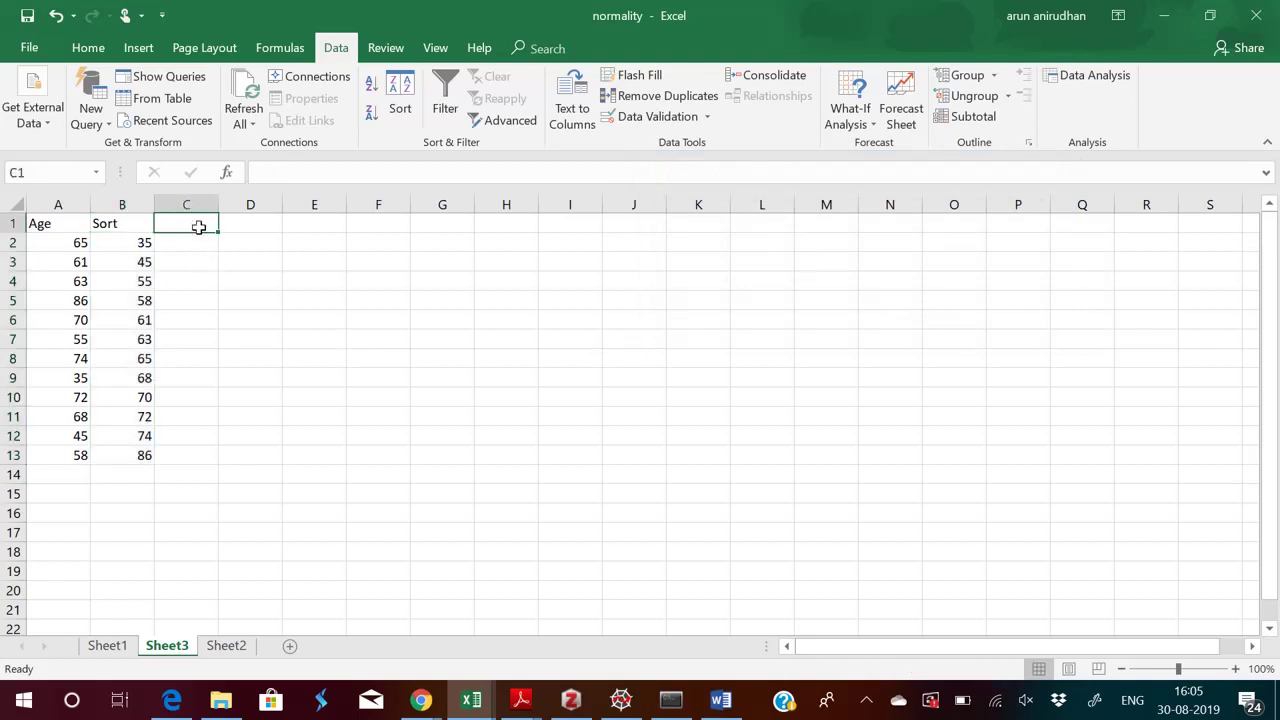
{"action": "type", "text": "Sort Inv"}
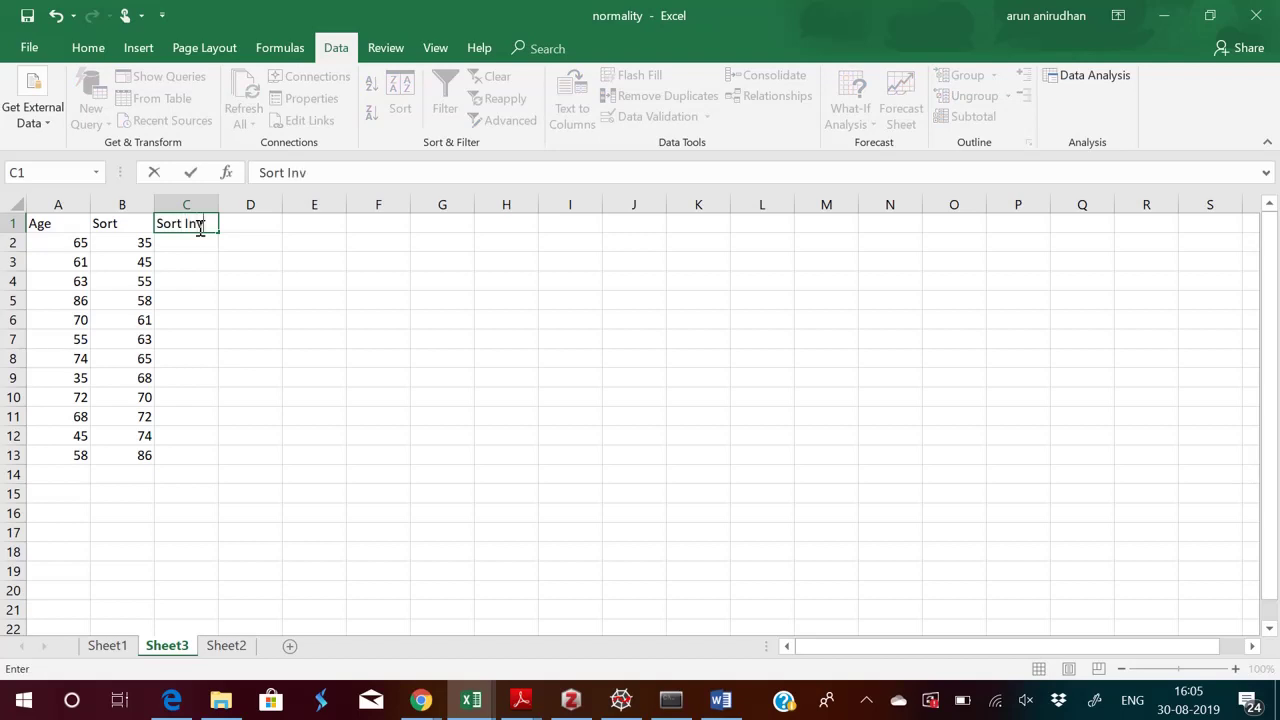
{"action": "key", "text": "Return"}
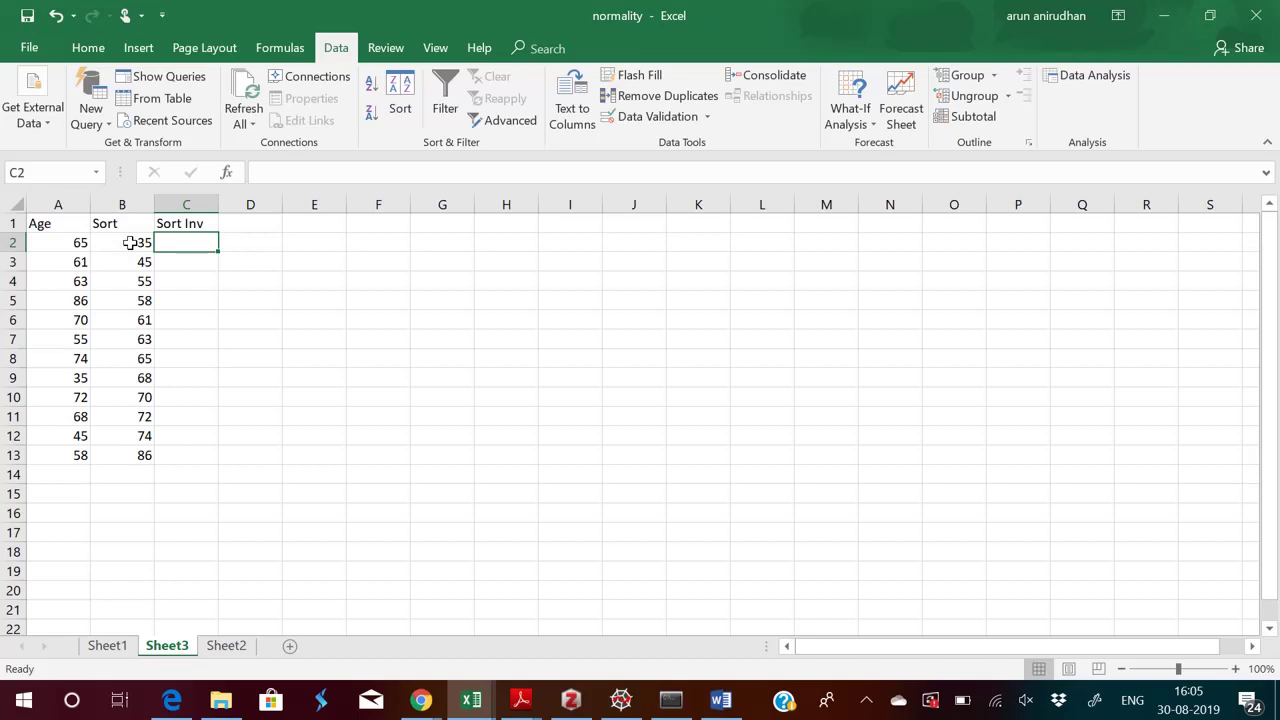
{"action": "left_click_drag", "start_coordinate": [130, 242], "coordinate": [147, 450]}
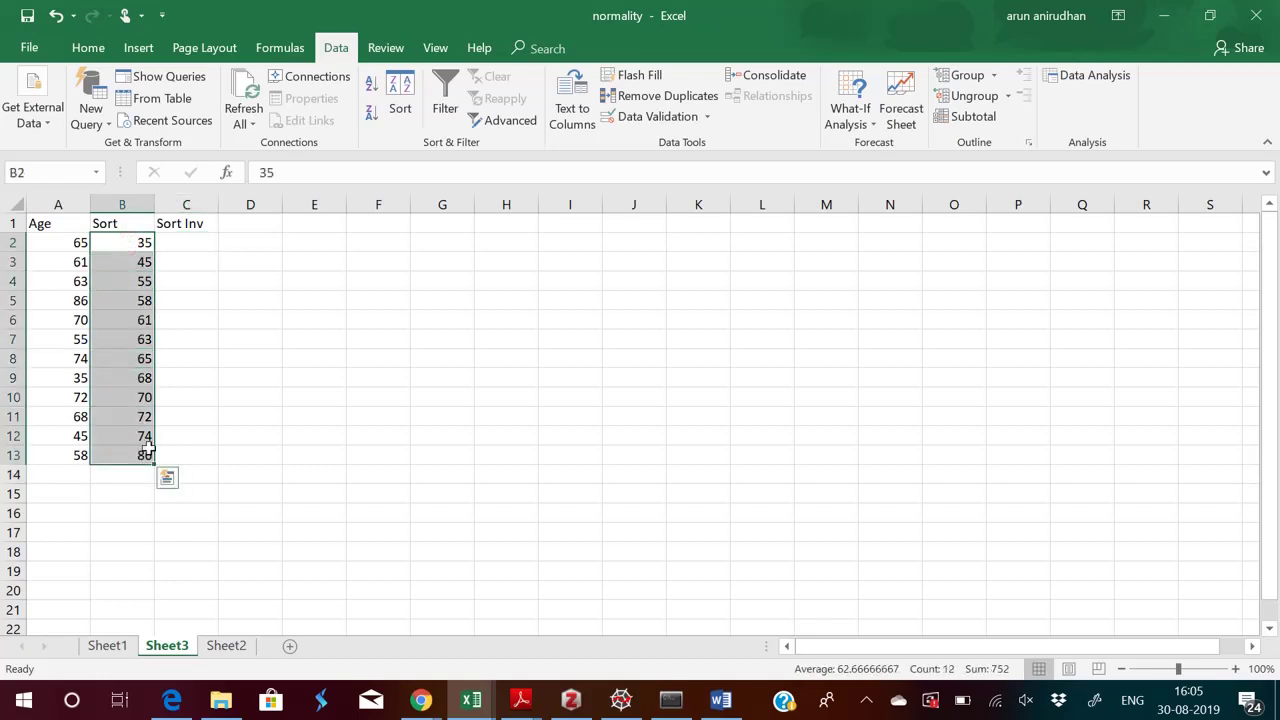
{"action": "key", "text": "ctrl+c"}
{"action": "left_click", "coordinate": [204, 240]}
{"action": "key", "text": "ctrl+v"}
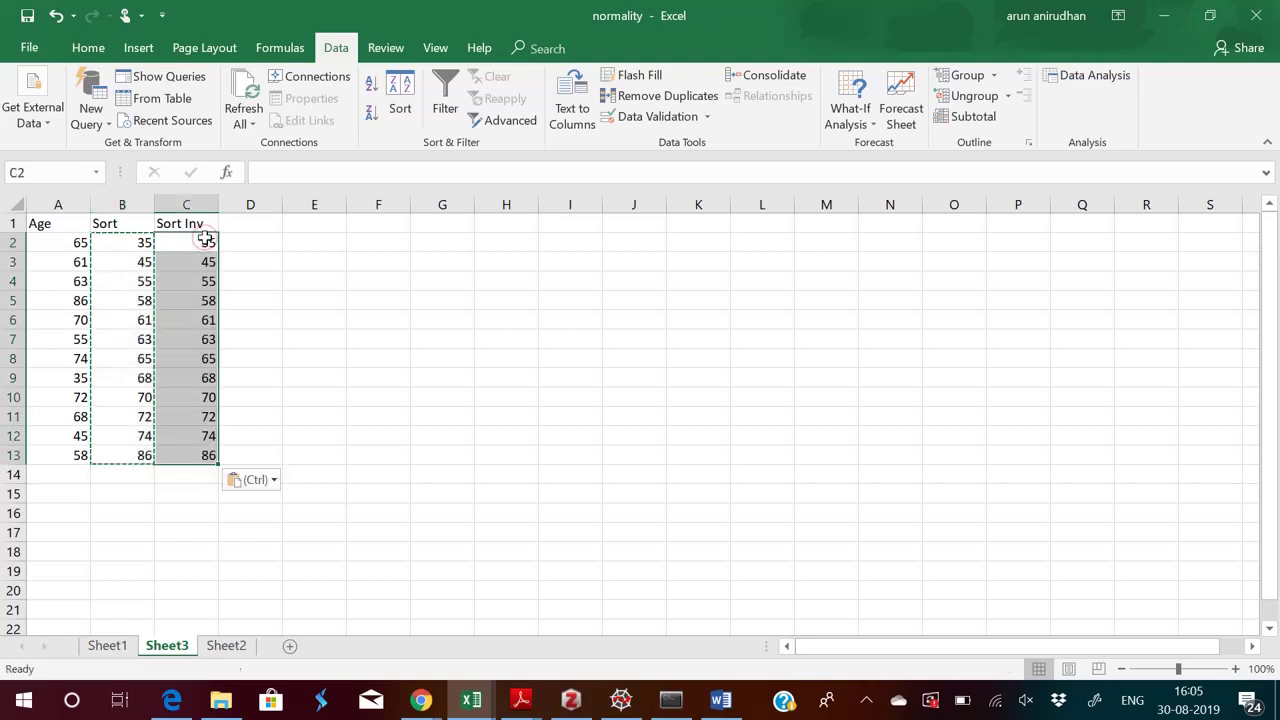
- Sort the values in C2:C13 in descending order, continuing with the current selection only
{"action": "left_click", "coordinate": [371, 116]}
{"action": "left_click", "coordinate": [730, 284]}
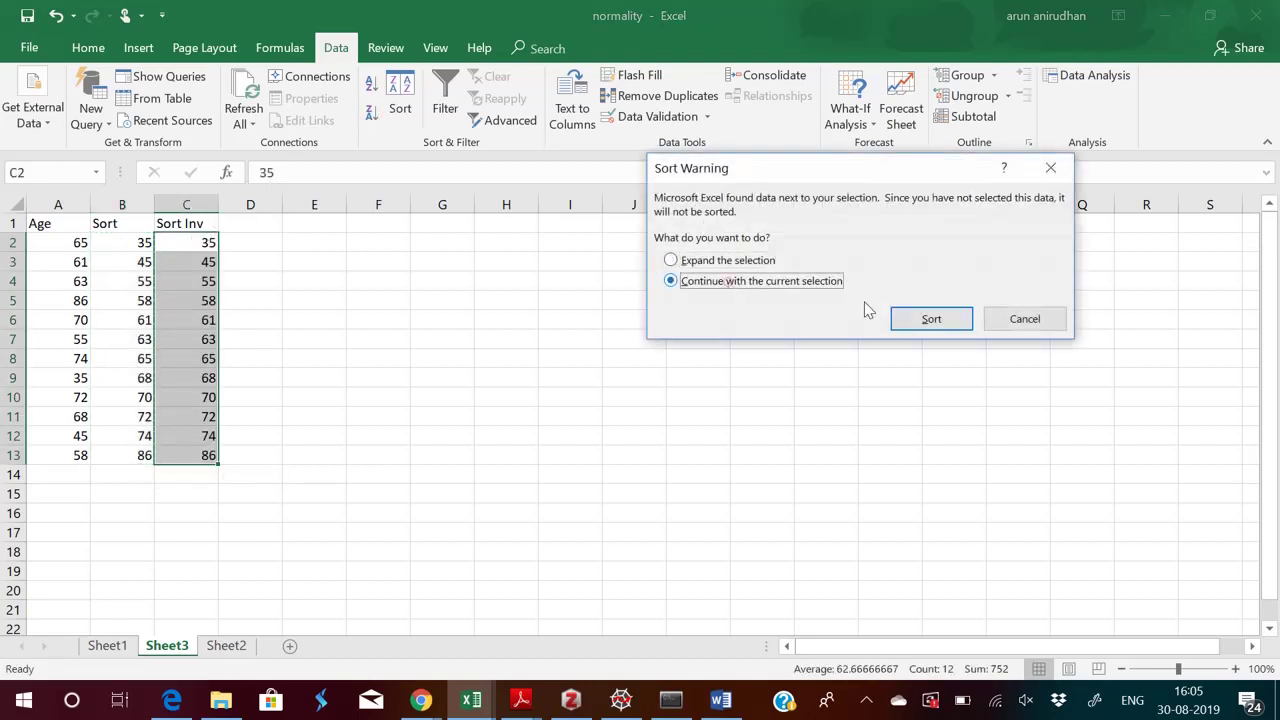
{"action": "left_click", "coordinate": [931, 319]}
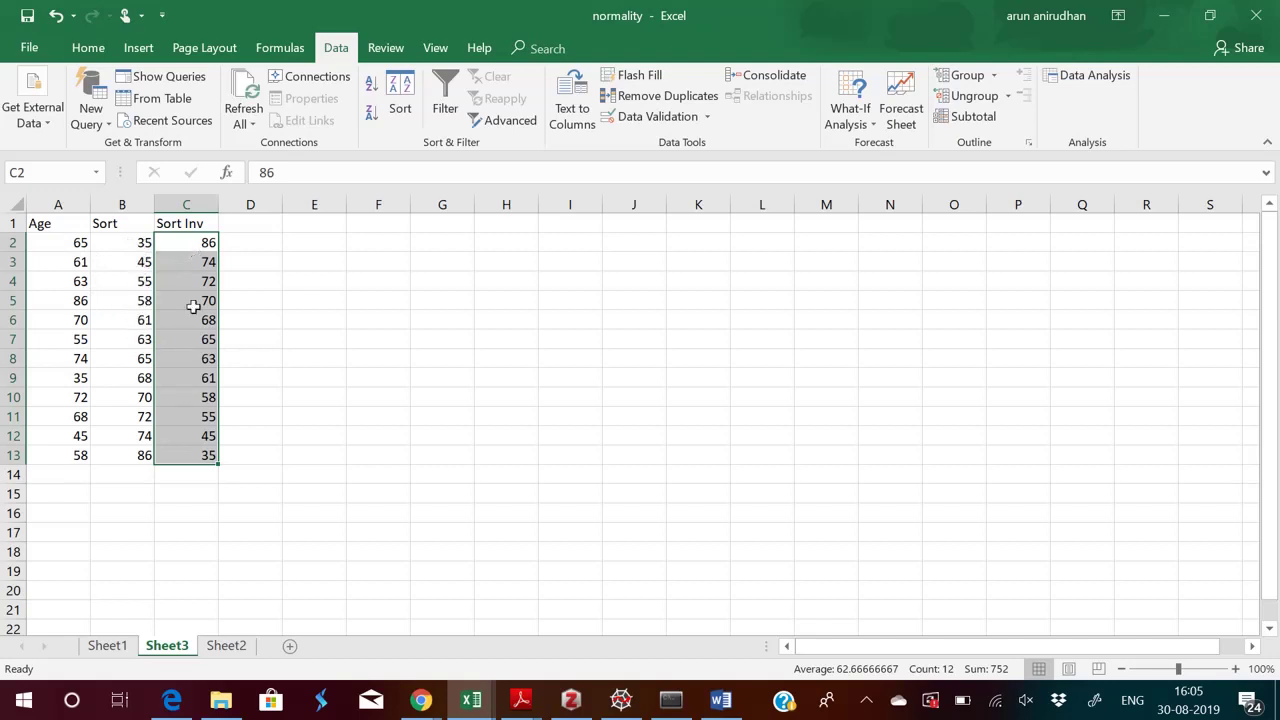
{"action": "left_click", "coordinate": [124, 652]}
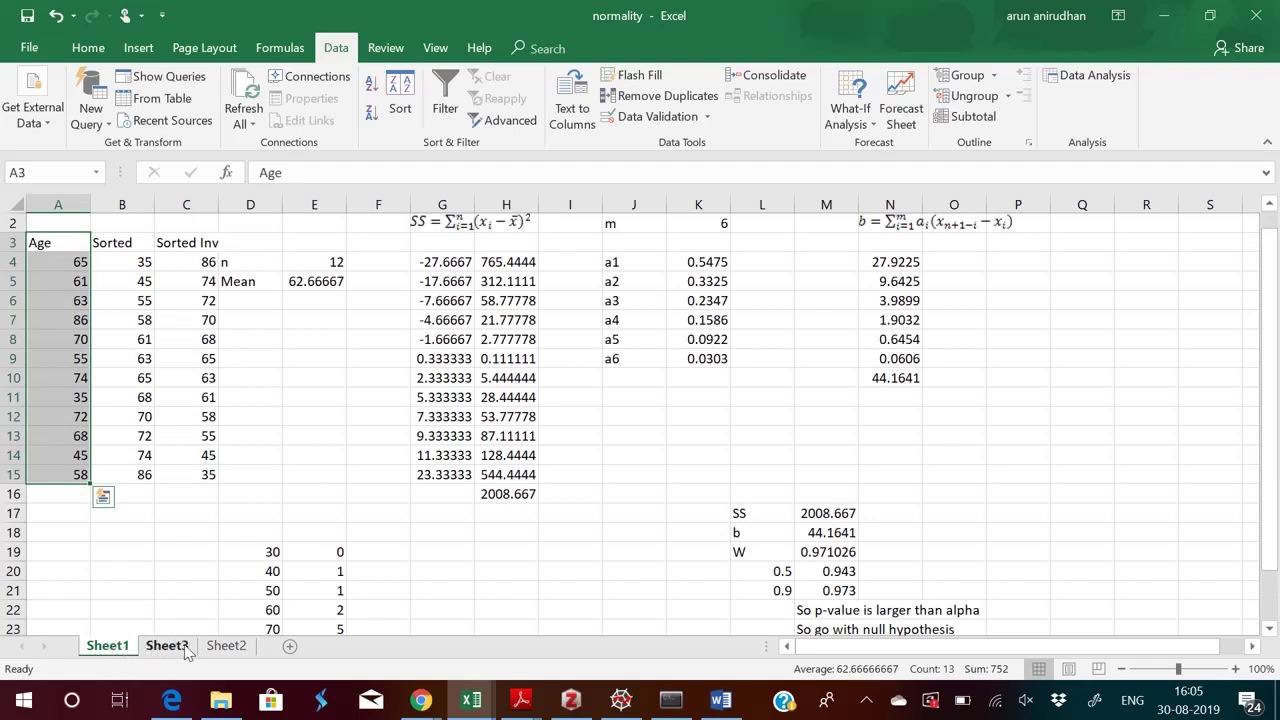
{"action": "left_click", "coordinate": [228, 647]}
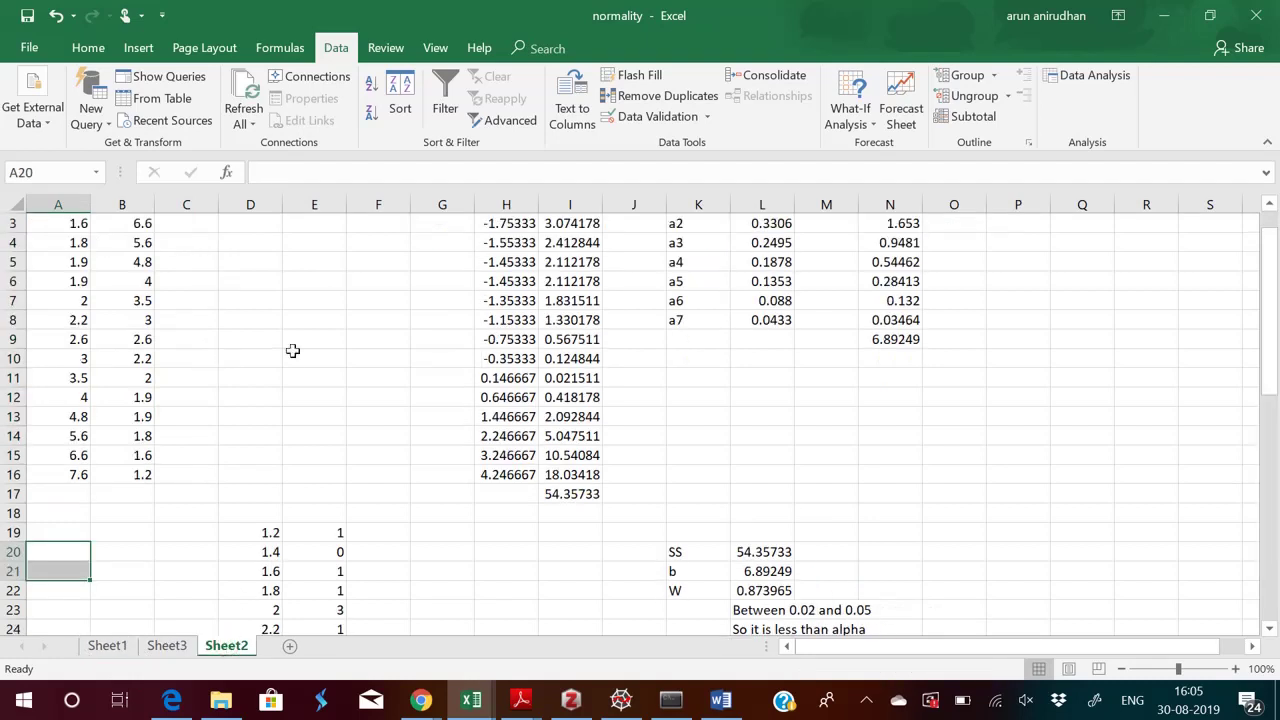
{"action": "left_click", "coordinate": [165, 645]}
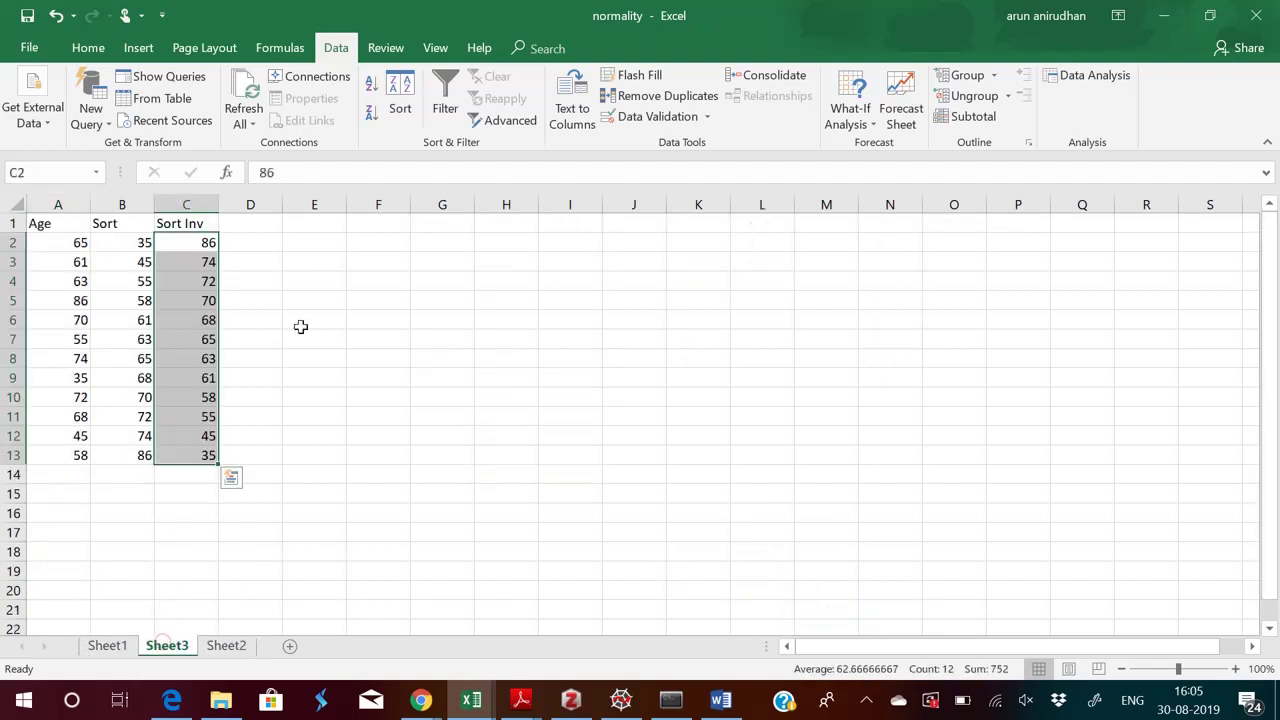
- Label E1 "n" and calculate the sample size in F1 with the COUNT function over A2:A13
{"action": "left_click", "coordinate": [330, 226]}
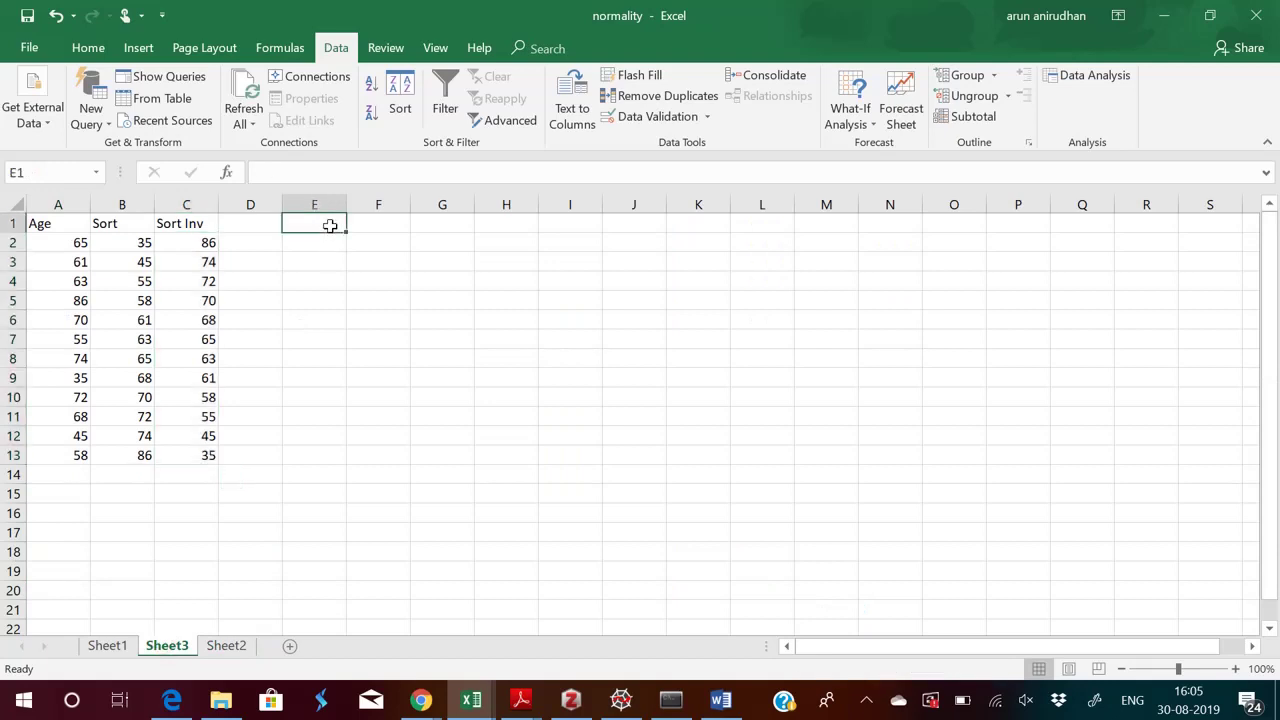
{"action": "type", "text": "n"}
{"action": "key", "text": "Tab"}
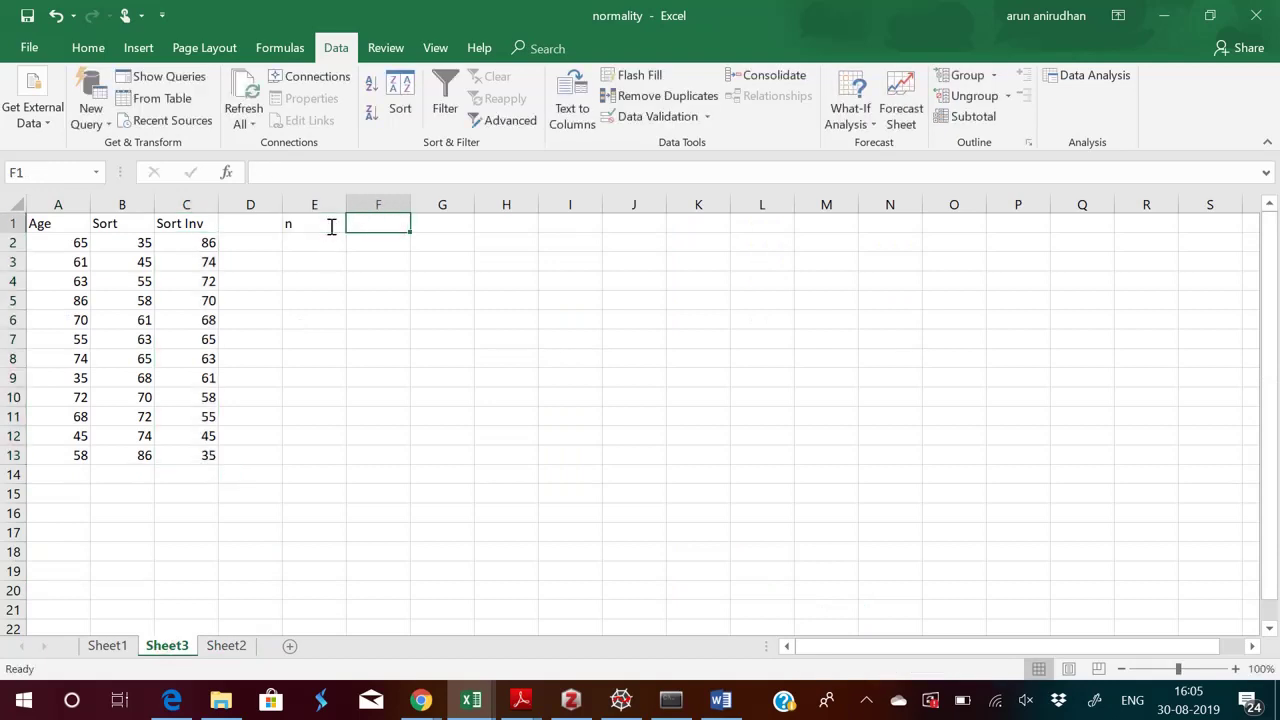
{"action": "type", "text": "=coun"}
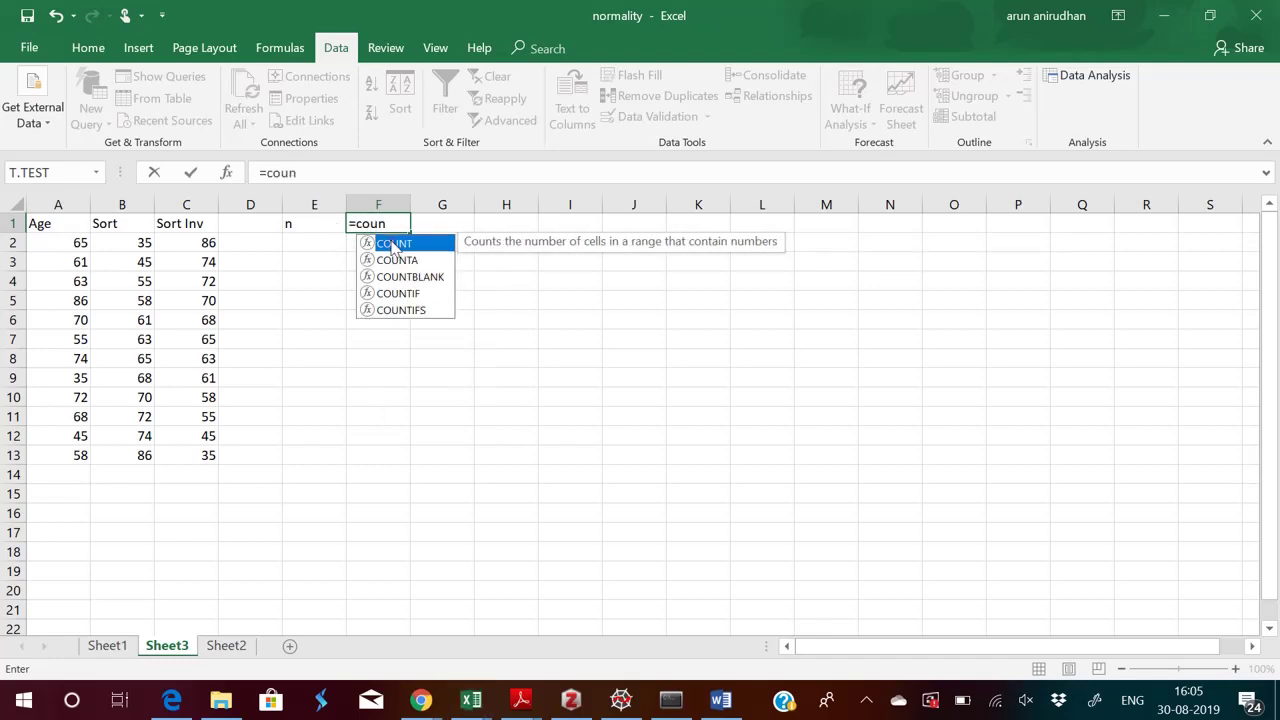
{"action": "double_click", "coordinate": [393, 244]}
{"action": "left_click_drag", "start_coordinate": [75, 242], "coordinate": [62, 461]}
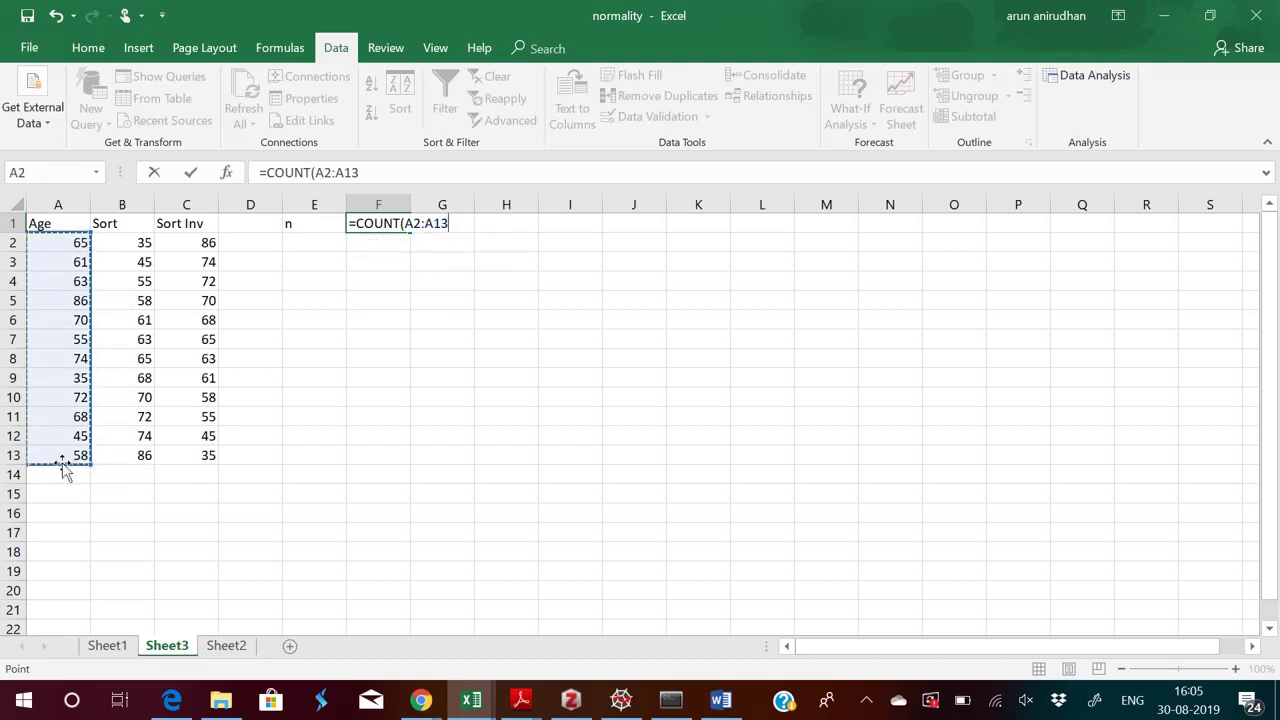
{"action": "key", "text": "Return"}
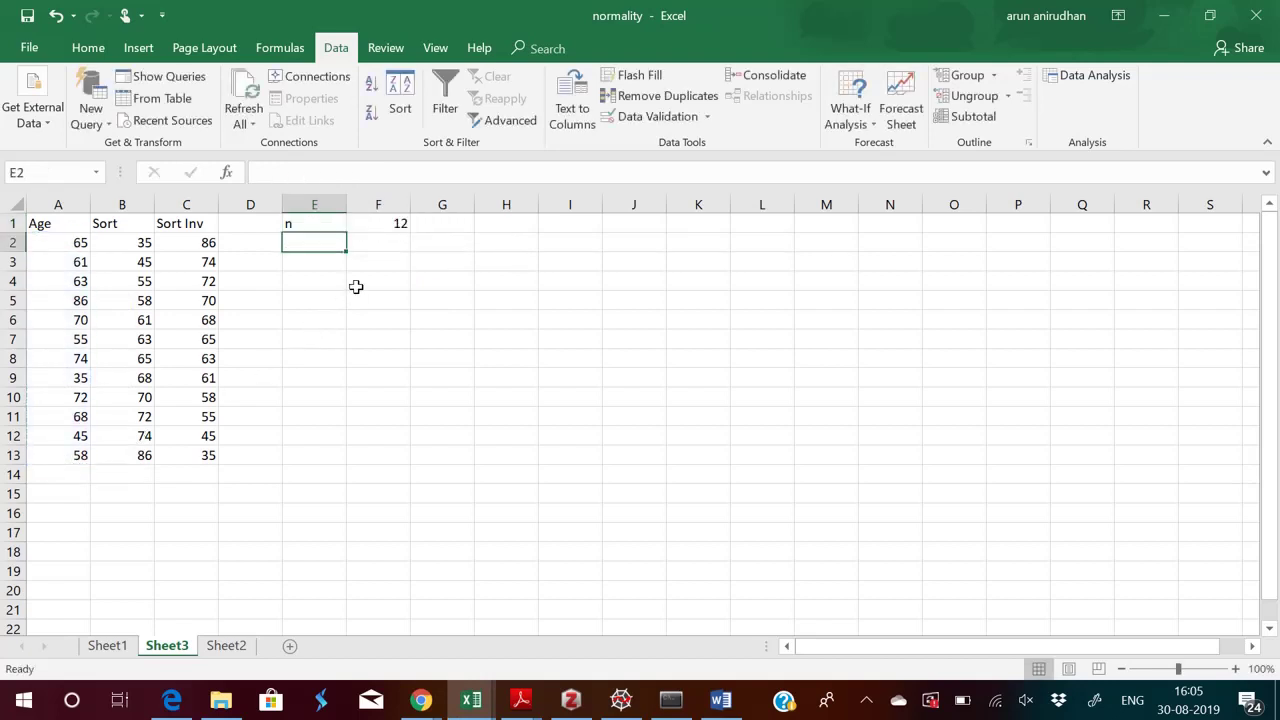
- Label cell E2 "mean" beneath the sample size label
{"action": "type", "text": "me"}
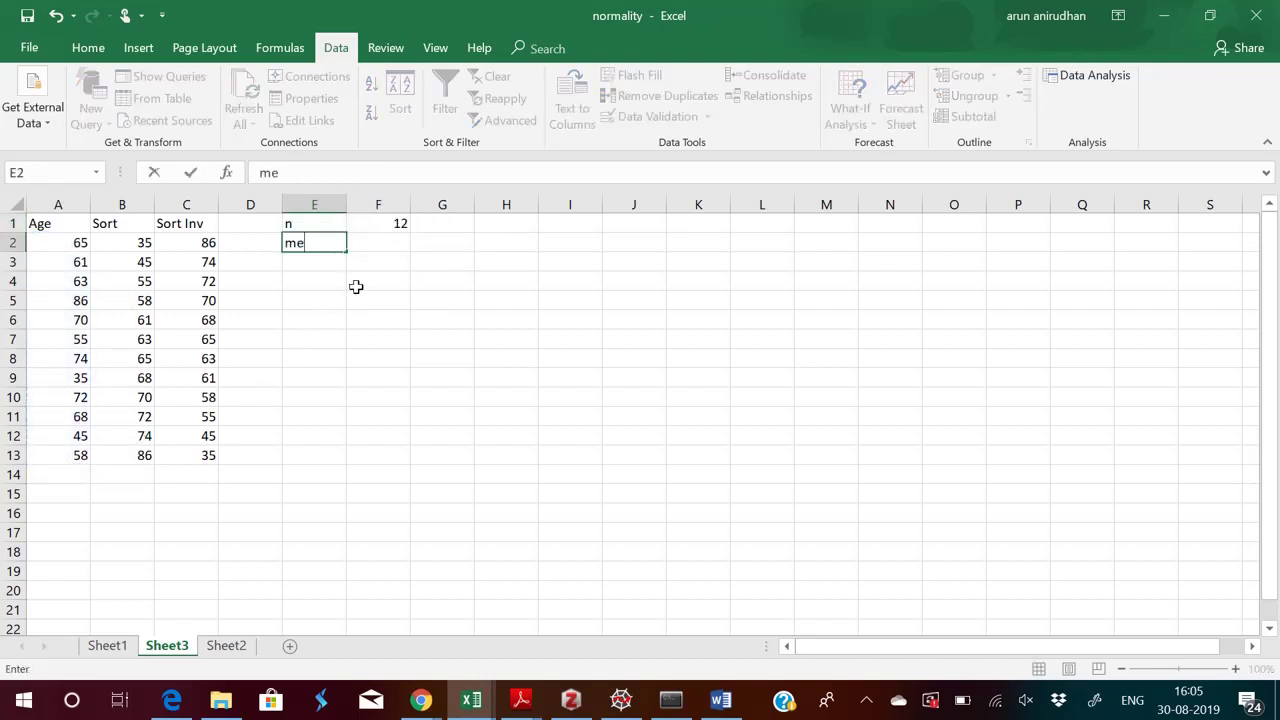
{"action": "type", "text": "an"}
{"action": "key", "text": "Tab"}
{"action": "type", "text": "=av"}
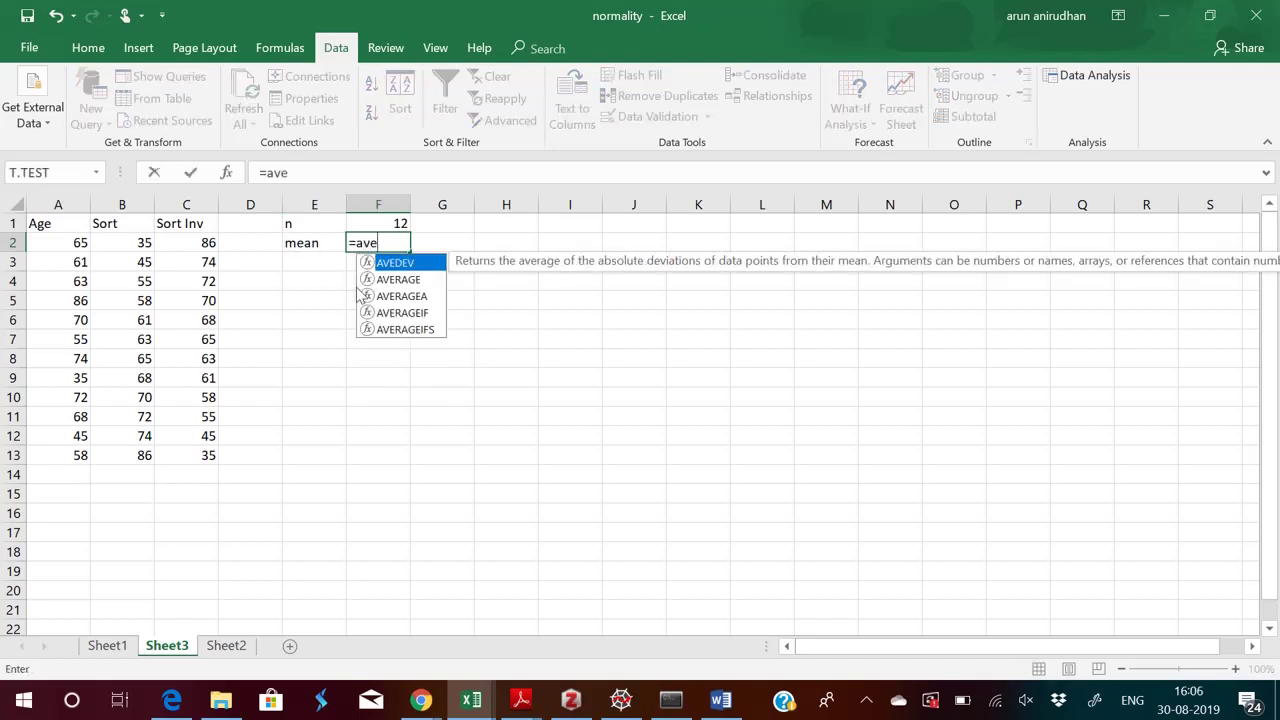
{"action": "key", "text": "Escape"}
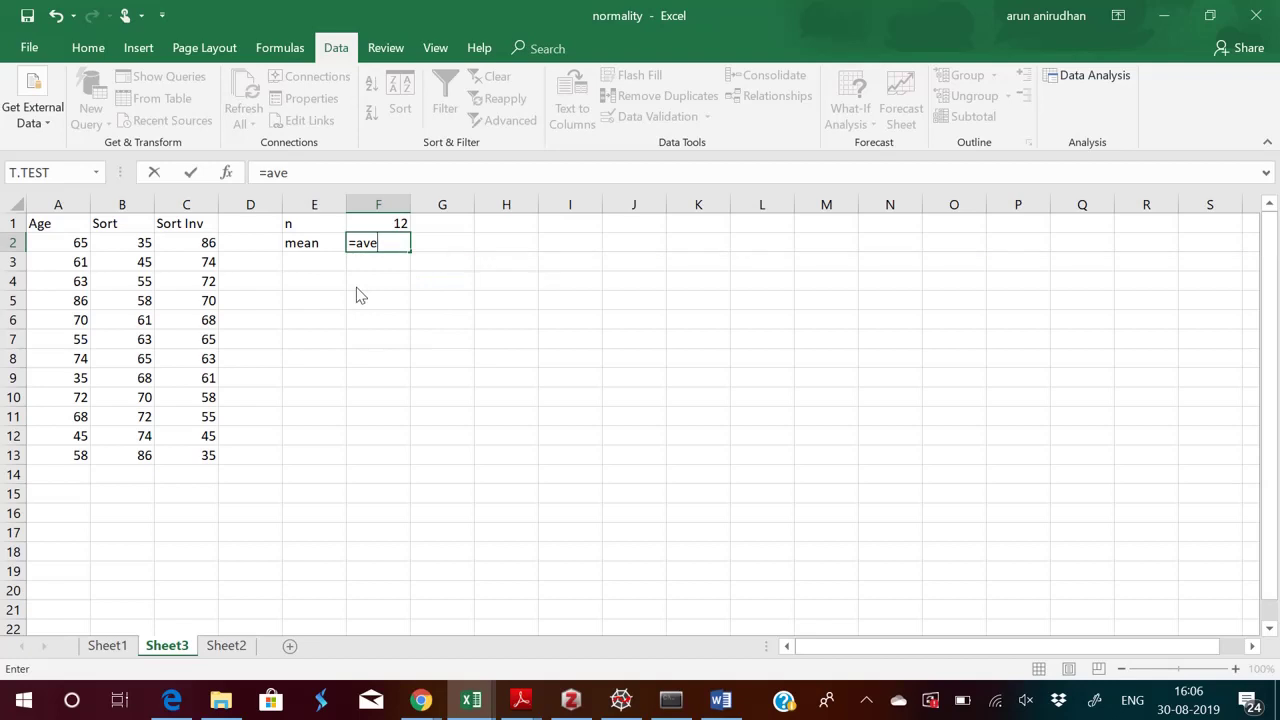
{"action": "key", "text": "BackSpace"}
{"action": "key", "text": "BackSpace"}
{"action": "key", "text": "BackSpace"}
{"action": "key", "text": "BackSpace"}
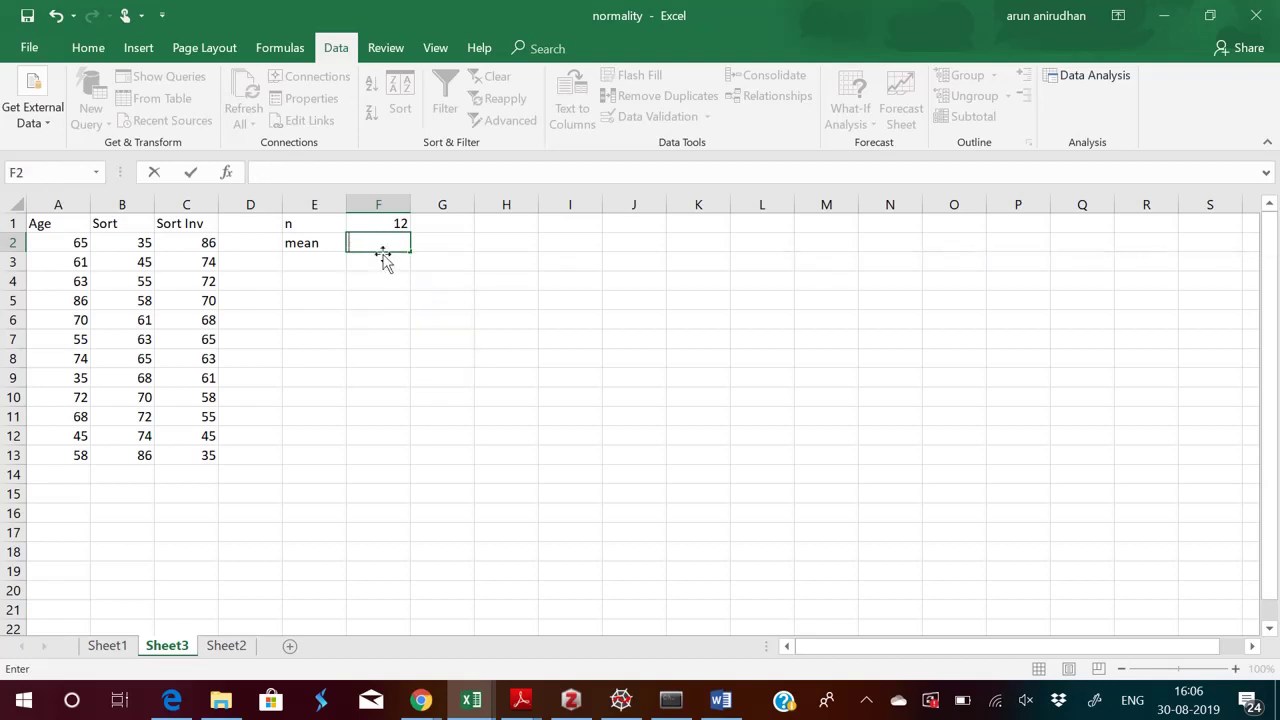
{"action": "key", "text": "Escape"}
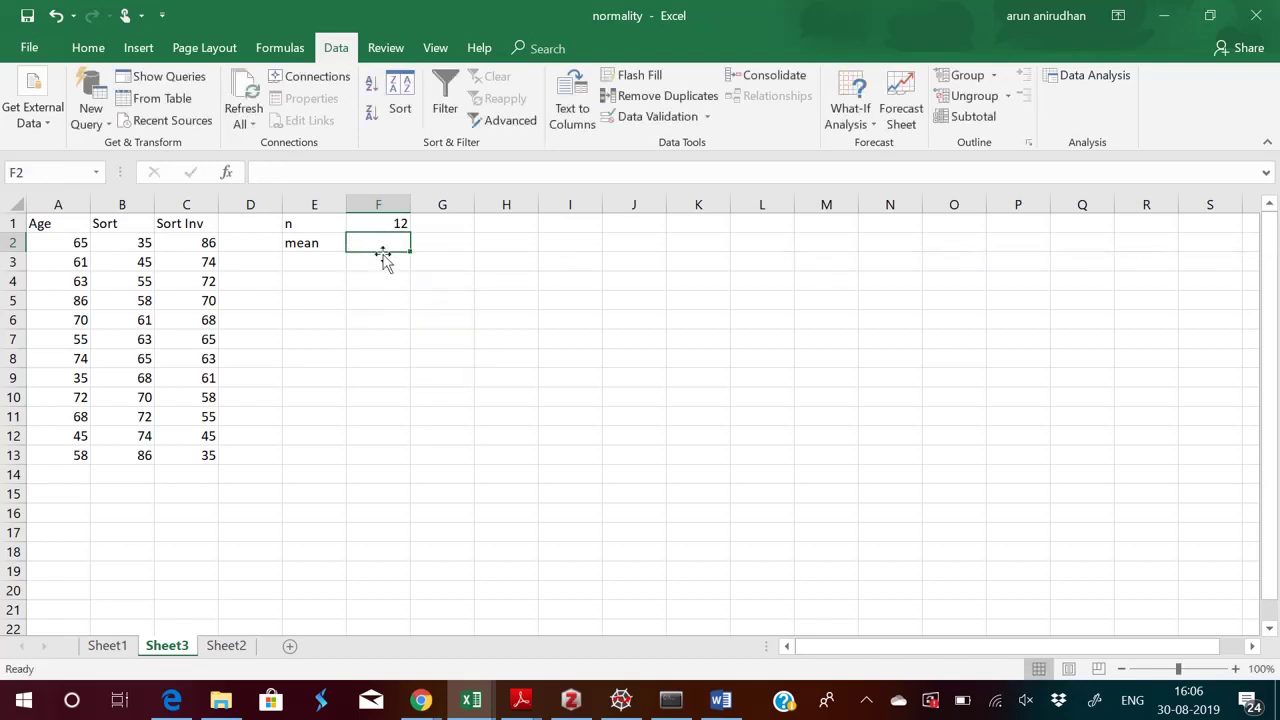
- Copy the "mean" label from E2 into cell H1
{"action": "left_click", "coordinate": [316, 243]}
{"action": "key", "text": "ctrl+c"}
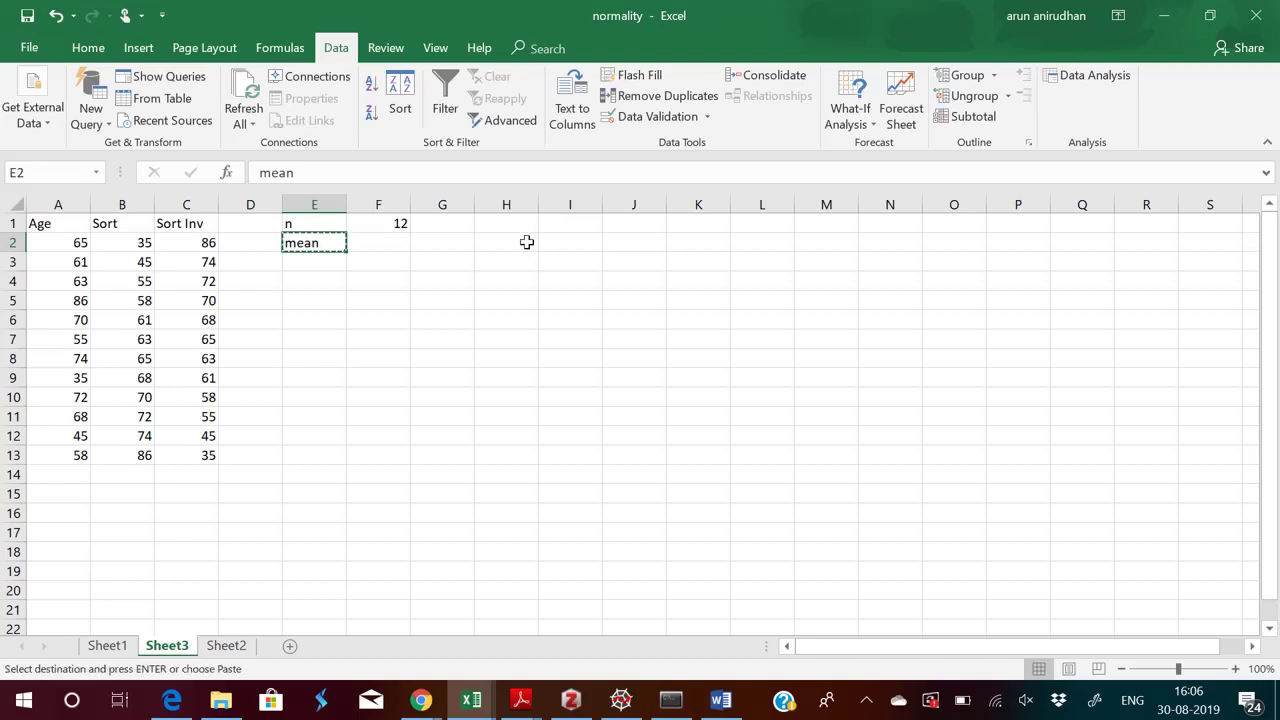
{"action": "left_click", "coordinate": [504, 227]}
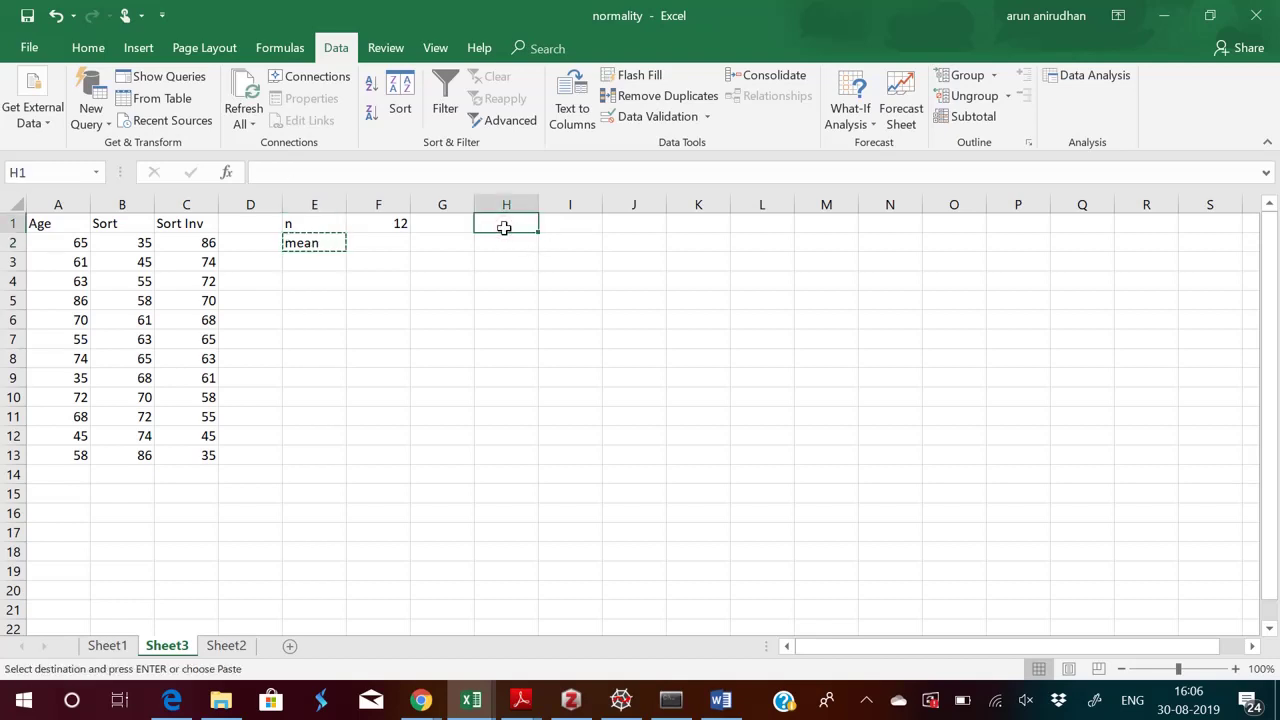
{"action": "key", "text": "ctrl+v"}
- Calculate the mean of the ages in I1 with the AVERAGE function over A2:A13
{"action": "left_click", "coordinate": [590, 219]}
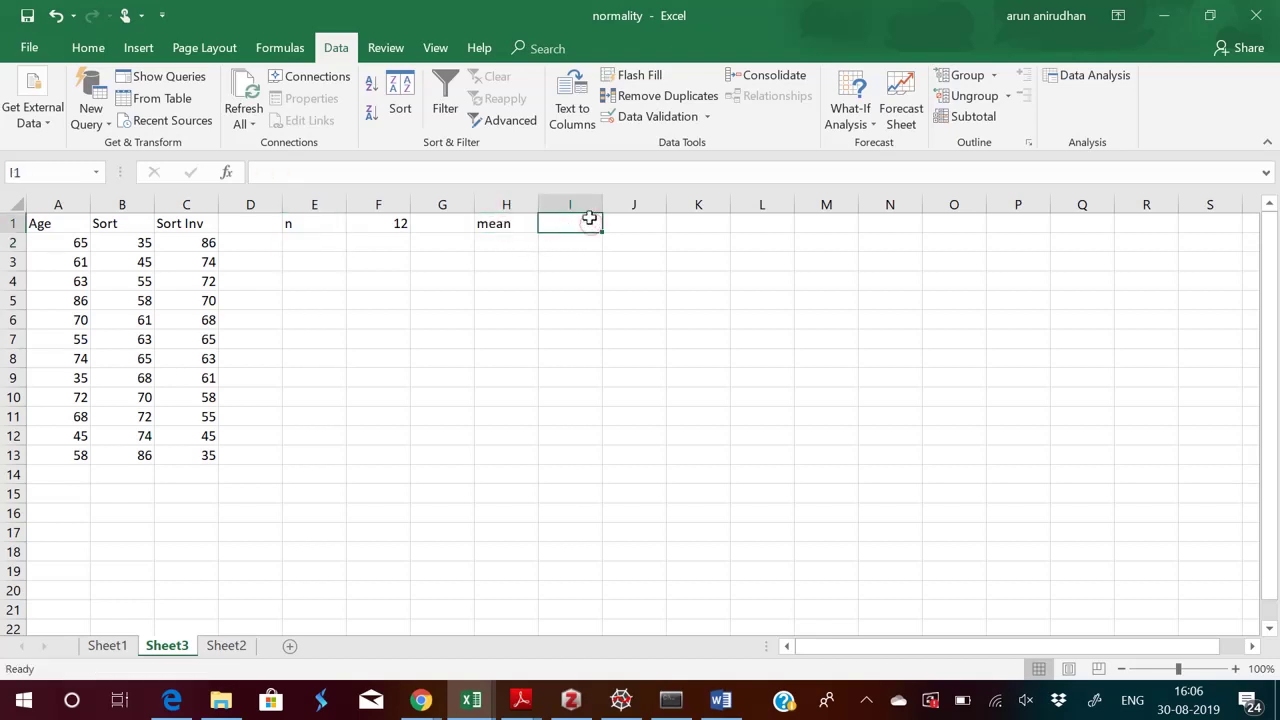
{"action": "type", "text": "=aver"}
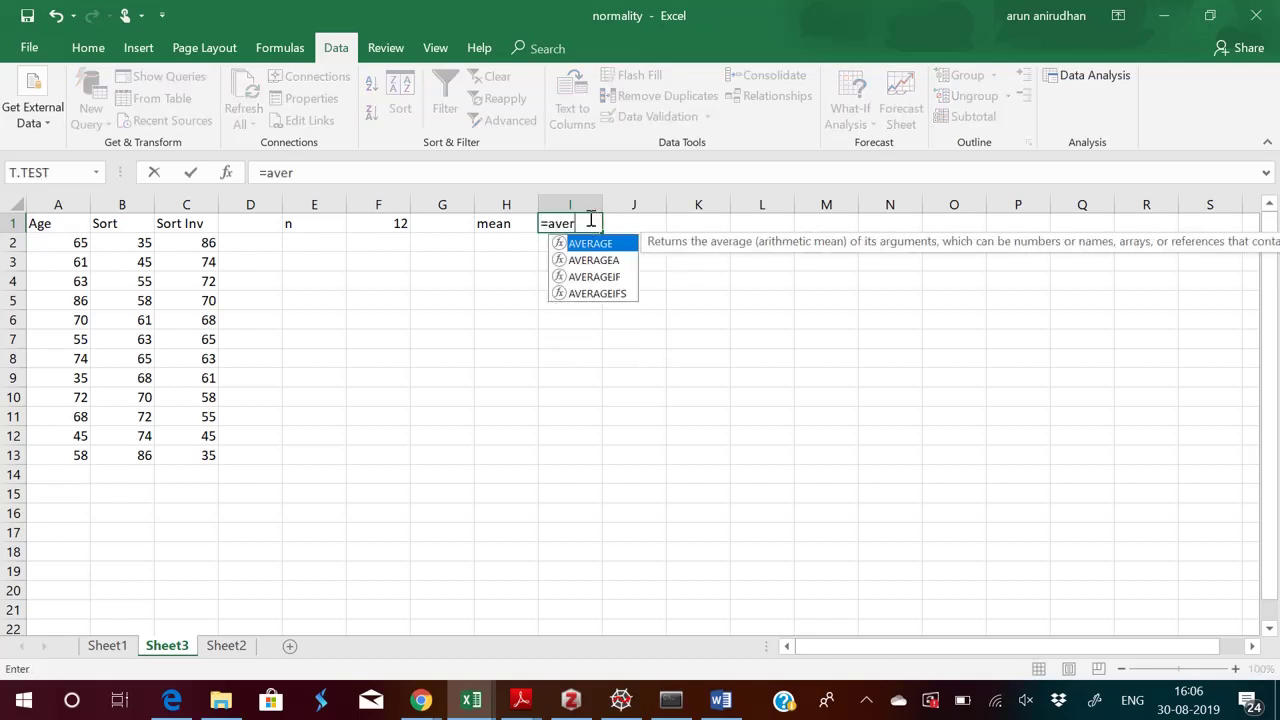
{"action": "double_click", "coordinate": [593, 244]}
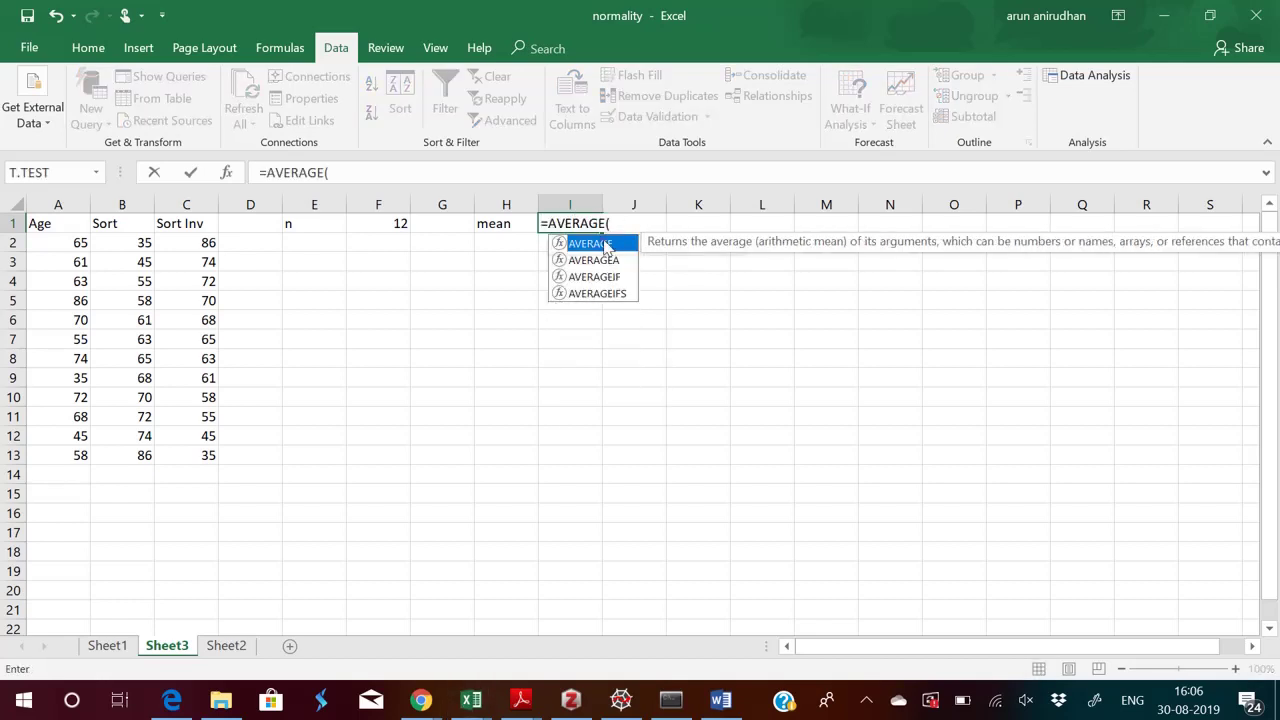
{"action": "left_click_drag", "start_coordinate": [80, 244], "coordinate": [53, 444]}
{"action": "key", "text": "Return"}
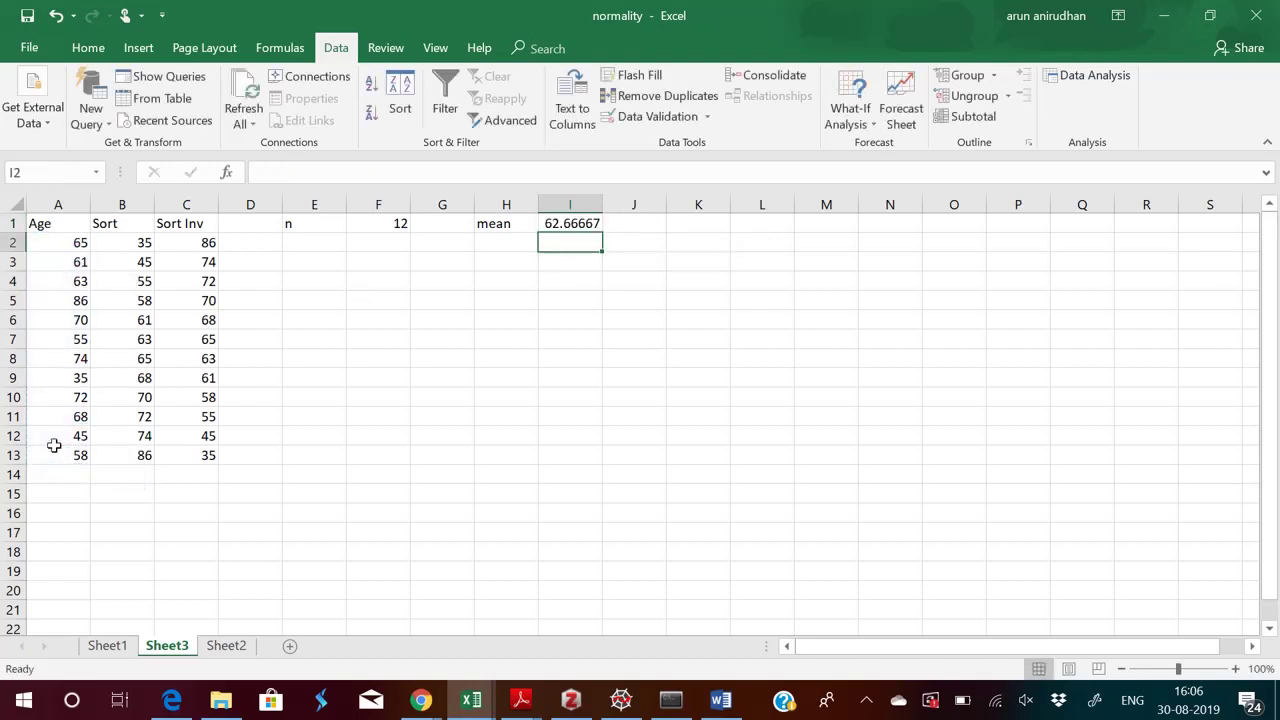
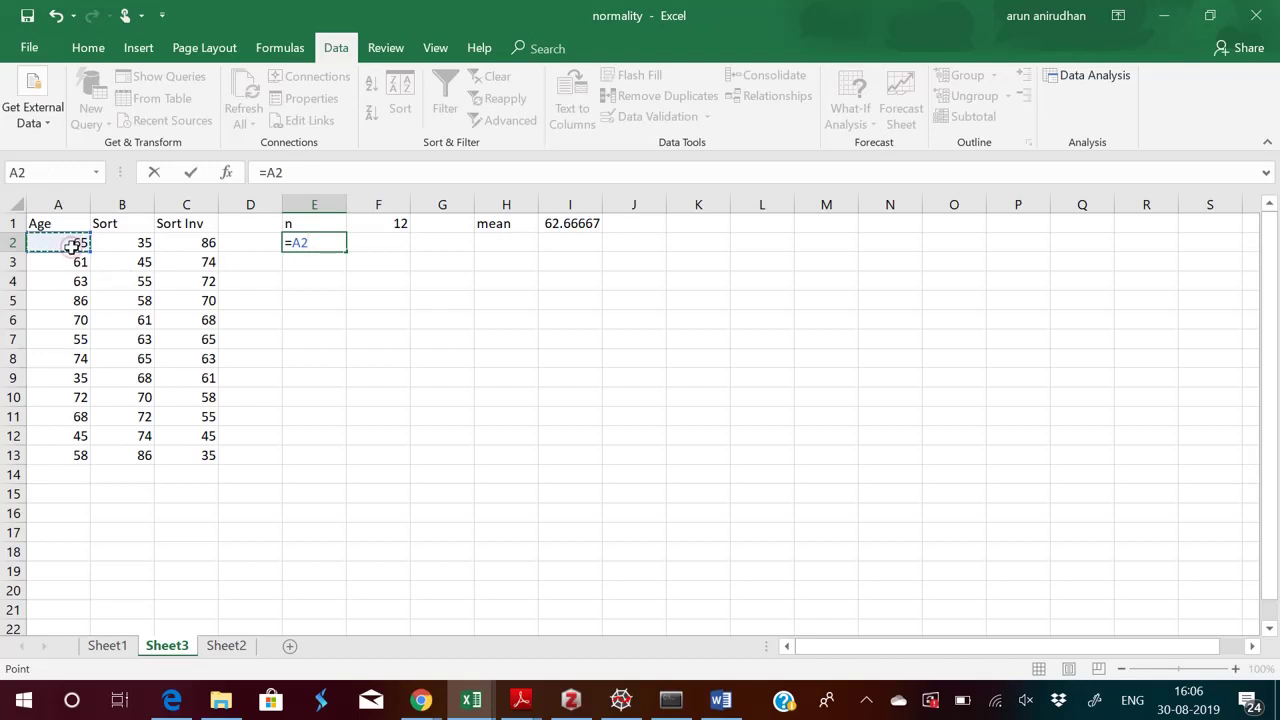
- Calculate each age's deviation from the mean with =A2-$I$1 in E2 and fill the formula down to E13
{"action": "type", "text": "-"}
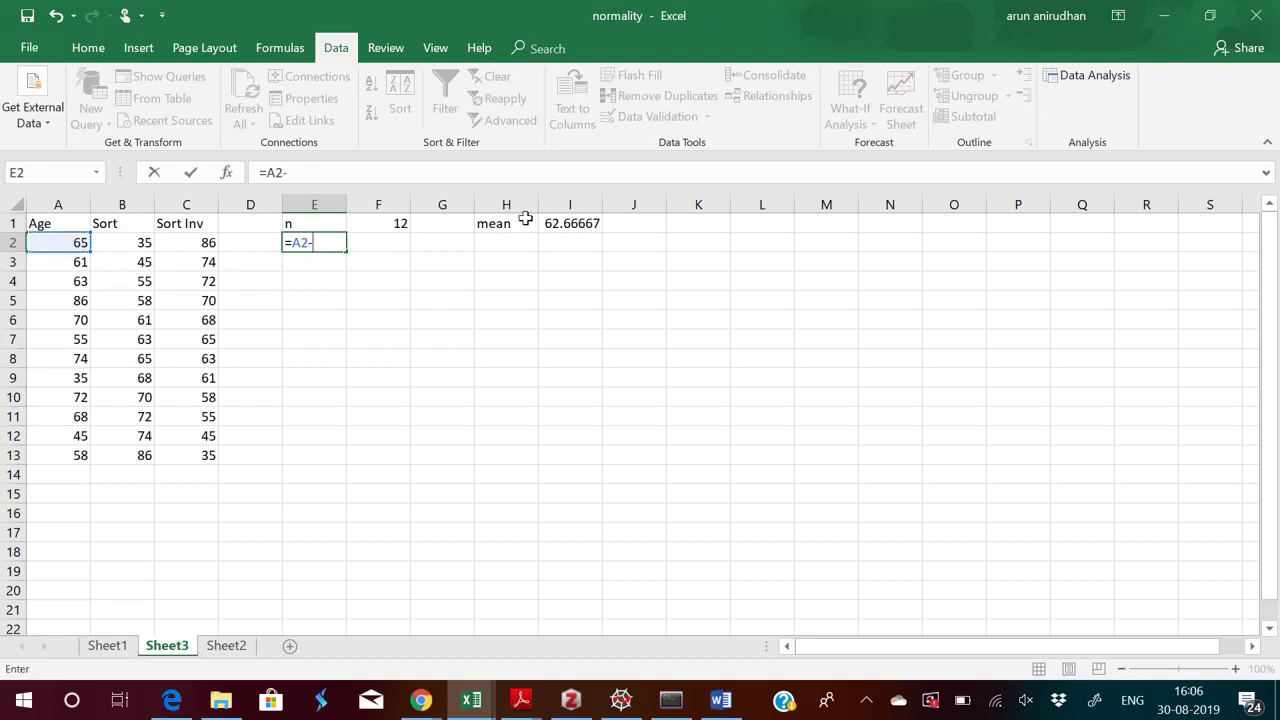
{"action": "left_click", "coordinate": [571, 224]}
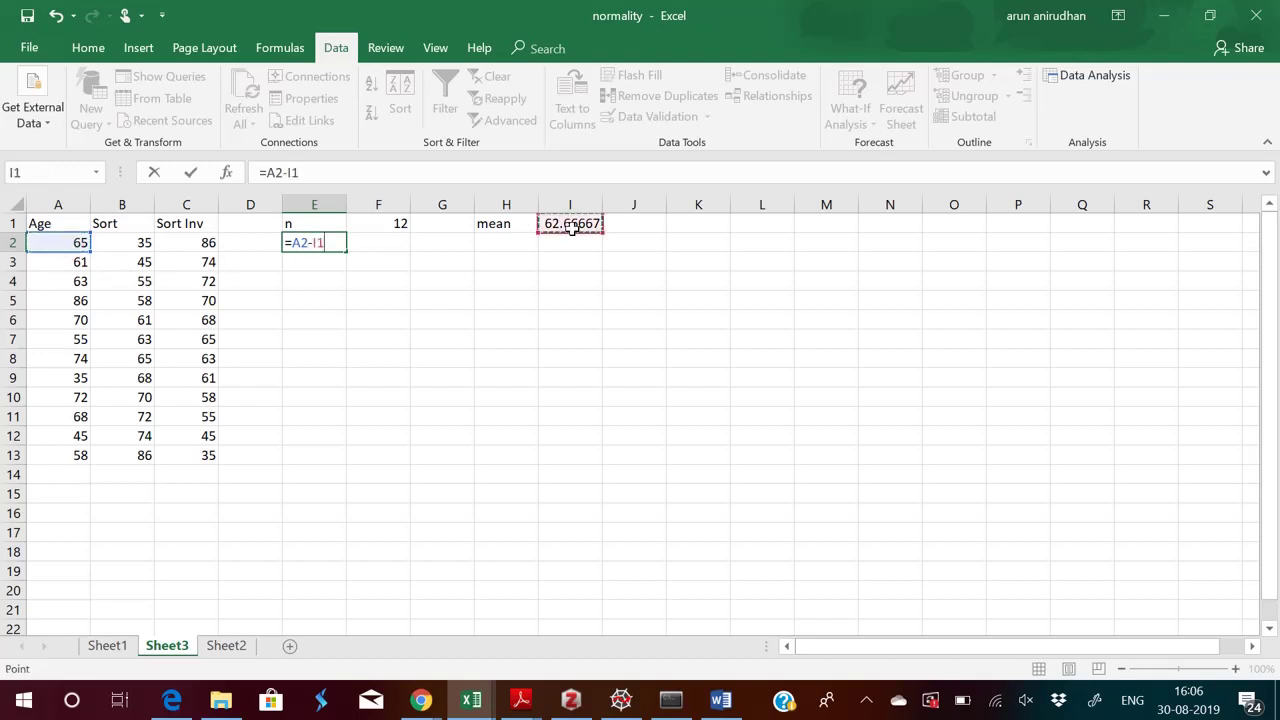
{"action": "left_click", "coordinate": [286, 173]}
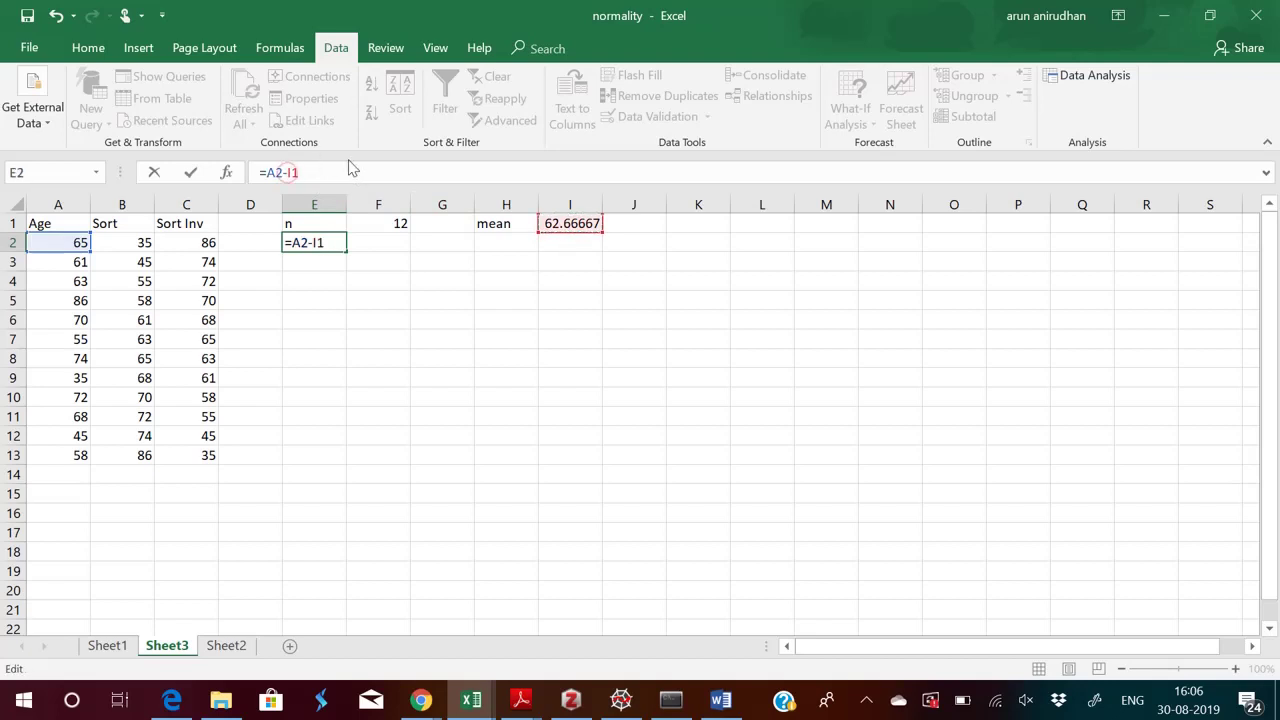
{"action": "type", "text": "$I$"}
{"action": "key", "text": "Return"}
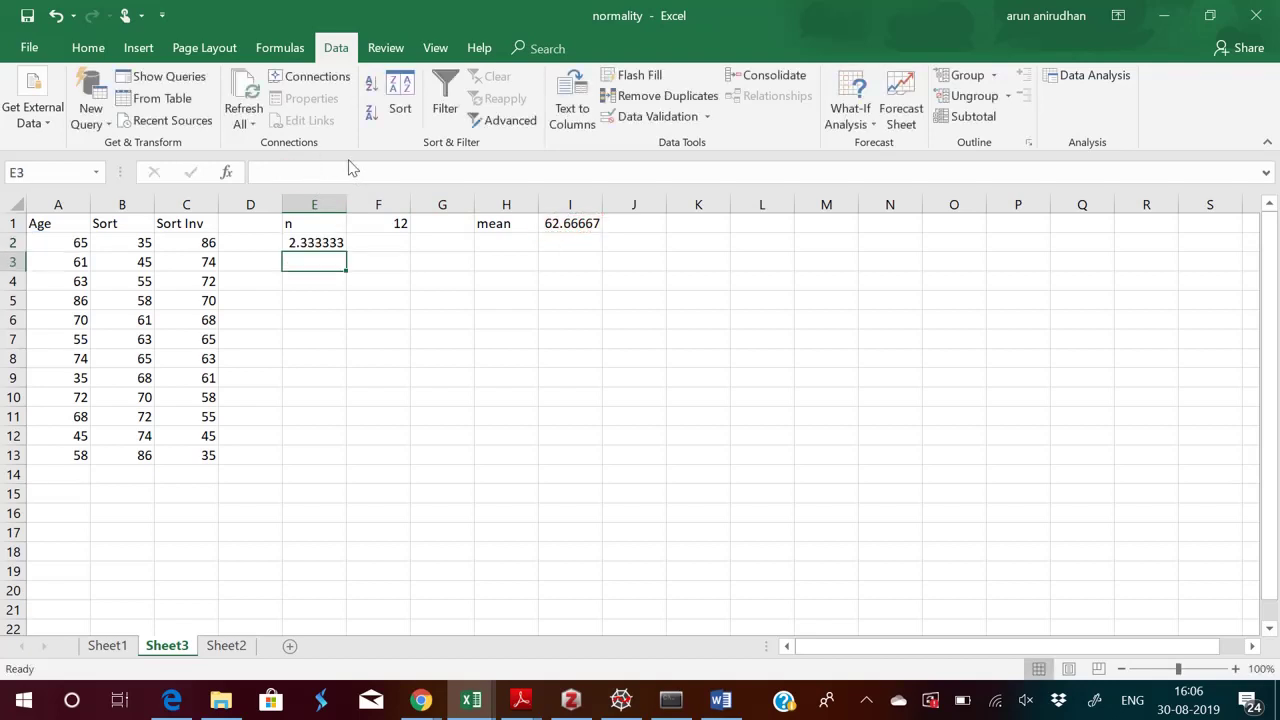
{"action": "left_click", "coordinate": [328, 243]}
{"action": "left_click_drag", "start_coordinate": [347, 252], "coordinate": [331, 457]}
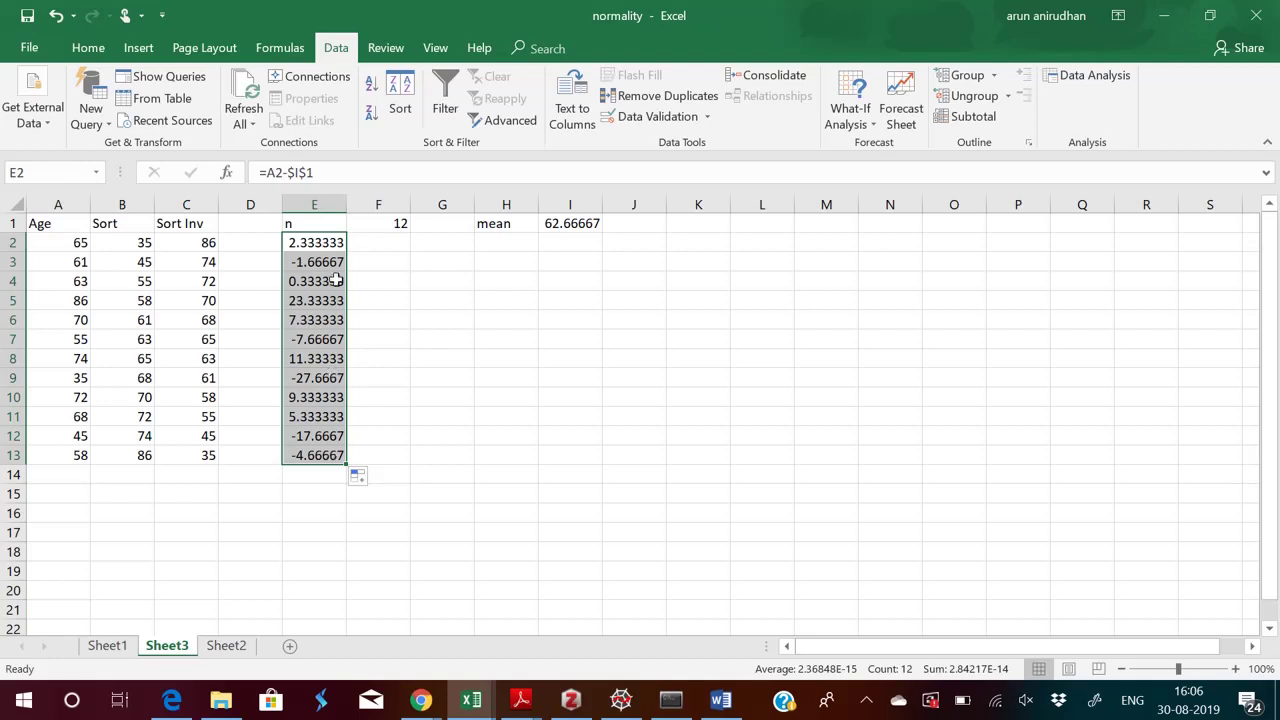
{"action": "left_click", "coordinate": [381, 243]}
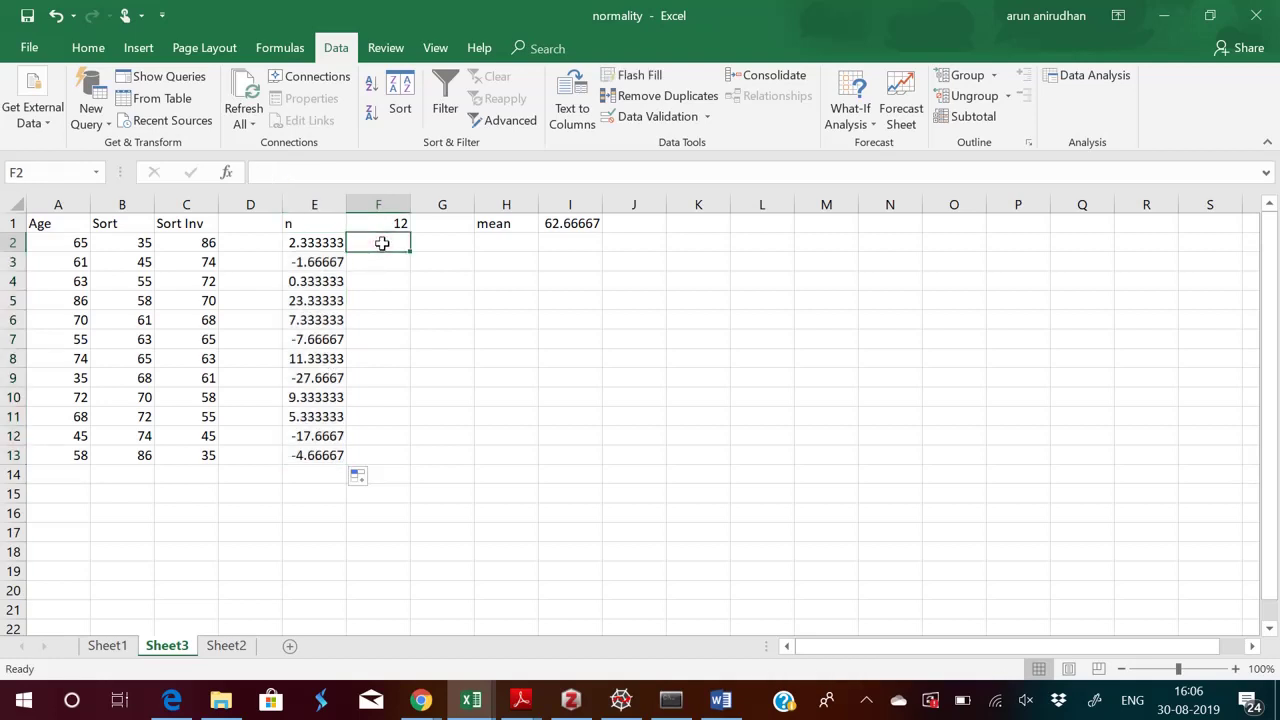
{"action": "type", "text": "="}
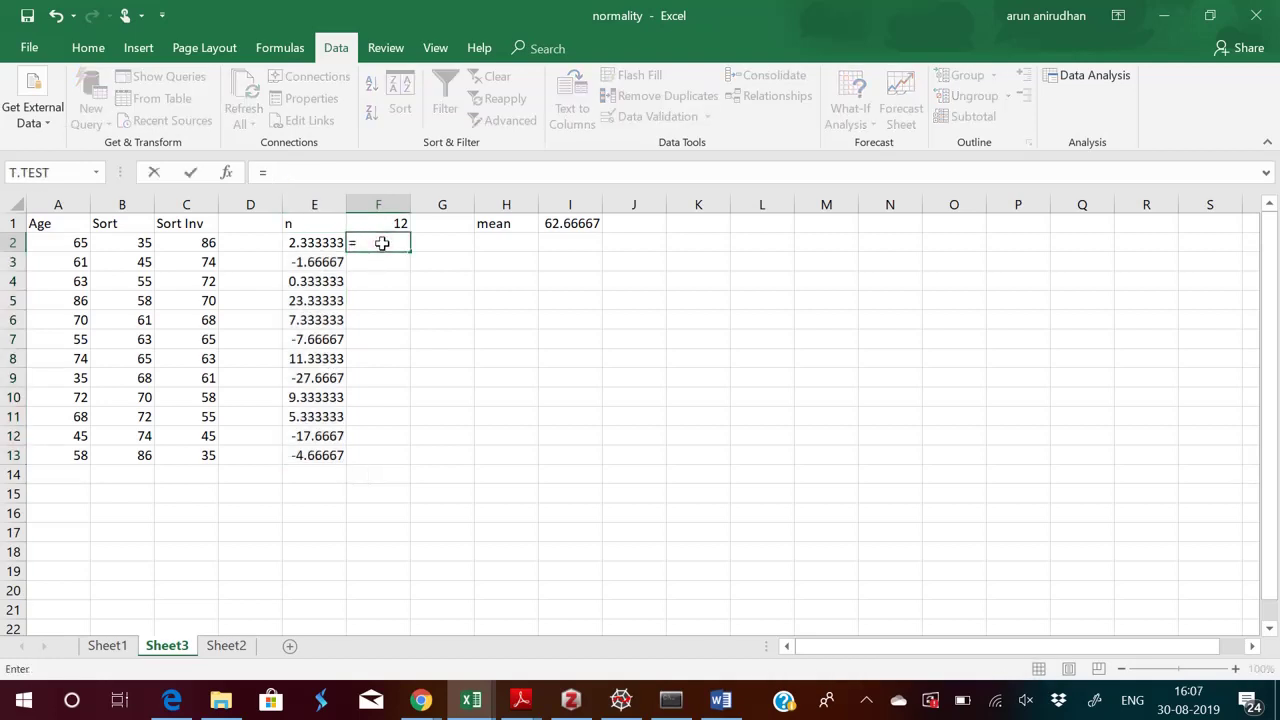
{"action": "key", "text": "BackSpace"}
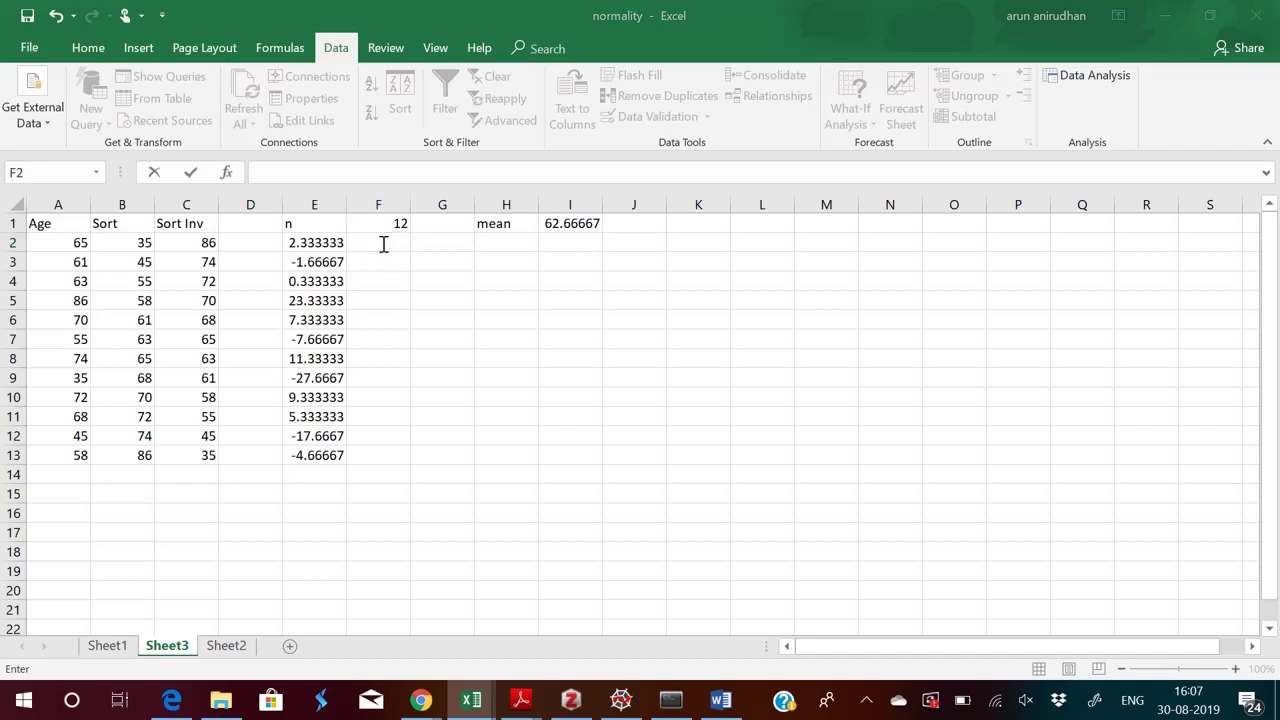
- Copy the SS formula picture from the Shapiro document in Word and paste it at A16 of the normality workbook in Excel
{"action": "key", "text": "alt+Tab"}
{"action": "key", "text": "alt+Tab"}
{"action": "key", "text": "alt+Tab"}
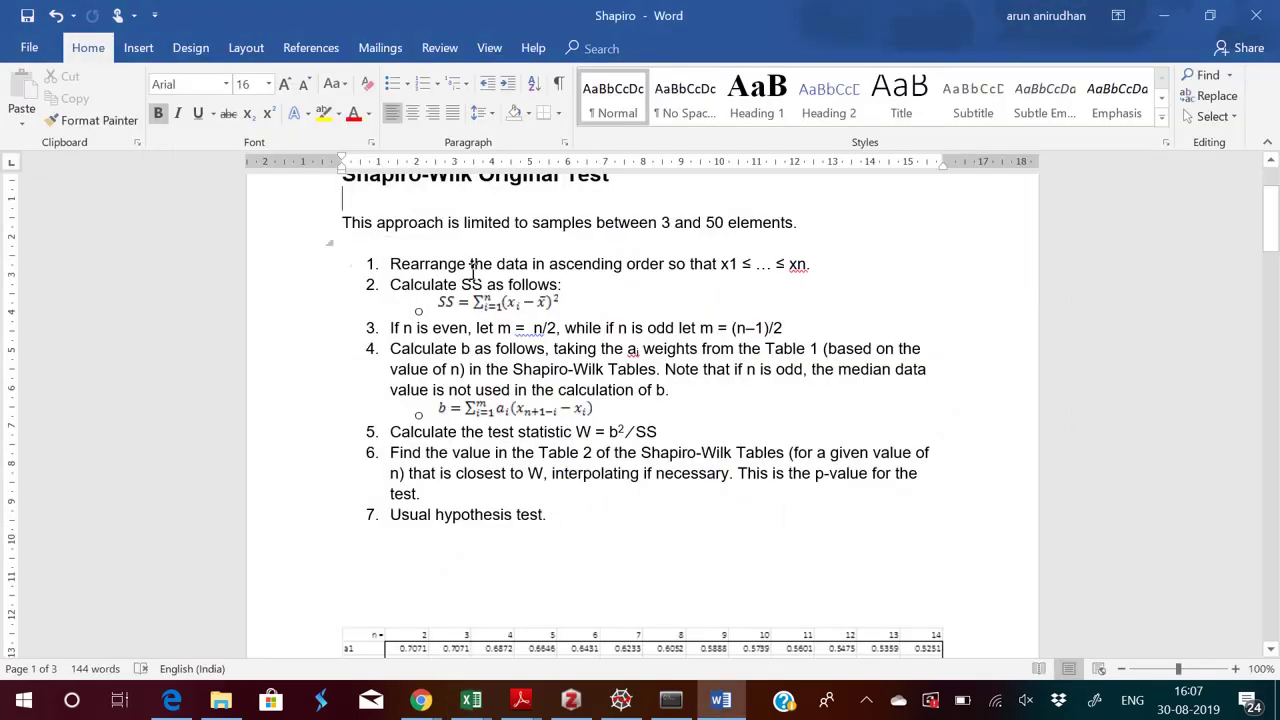
{"action": "left_click", "coordinate": [483, 305]}
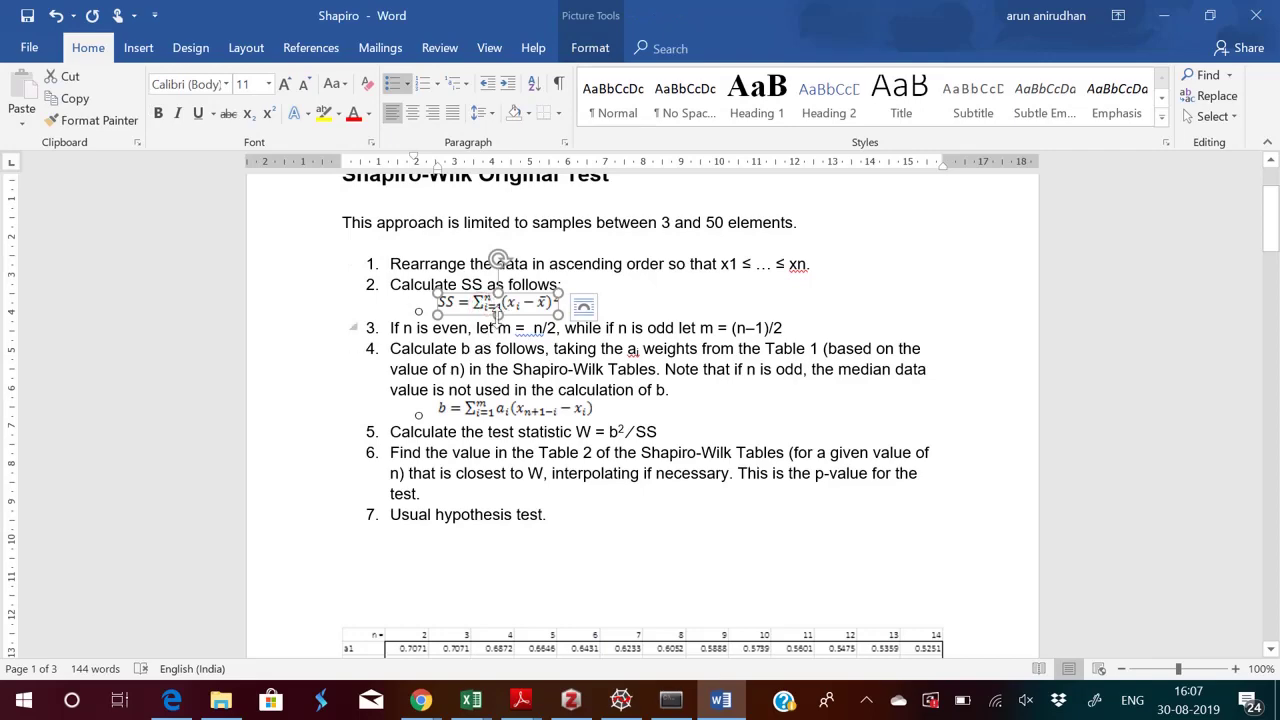
{"action": "key", "text": "ctrl+c"}
{"action": "key", "text": "alt+Tab"}
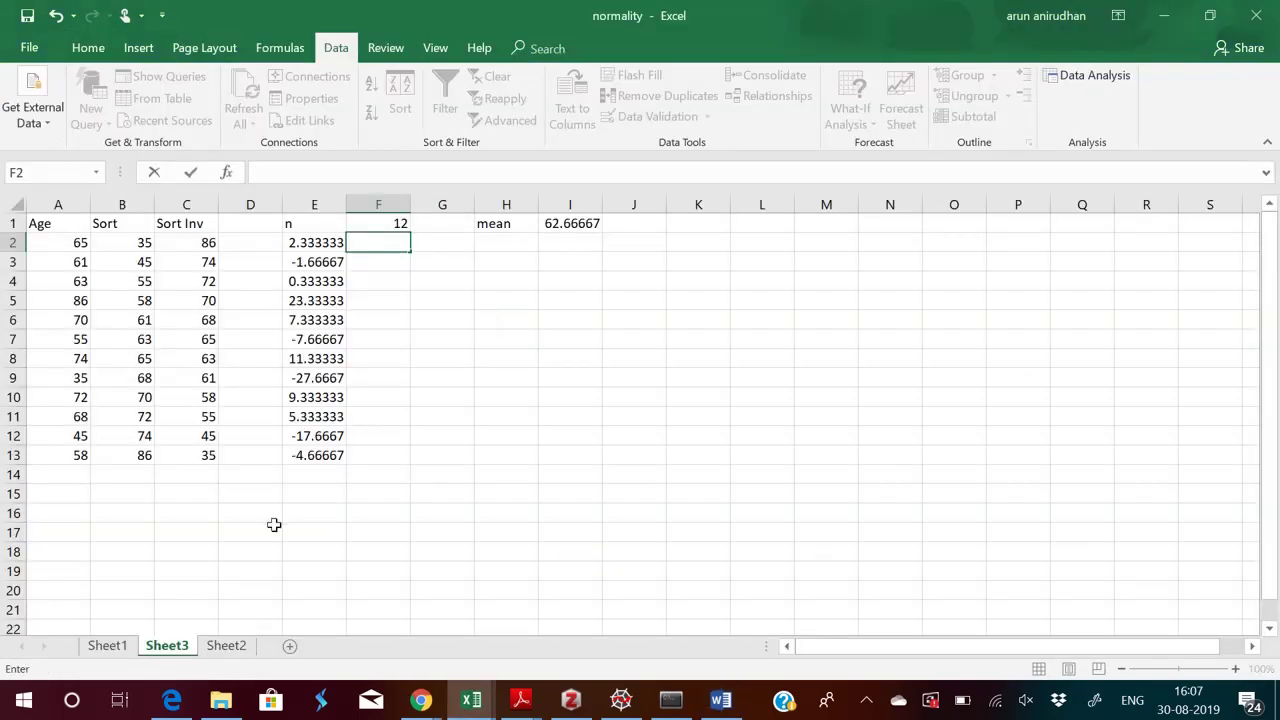
{"action": "left_click", "coordinate": [58, 515]}
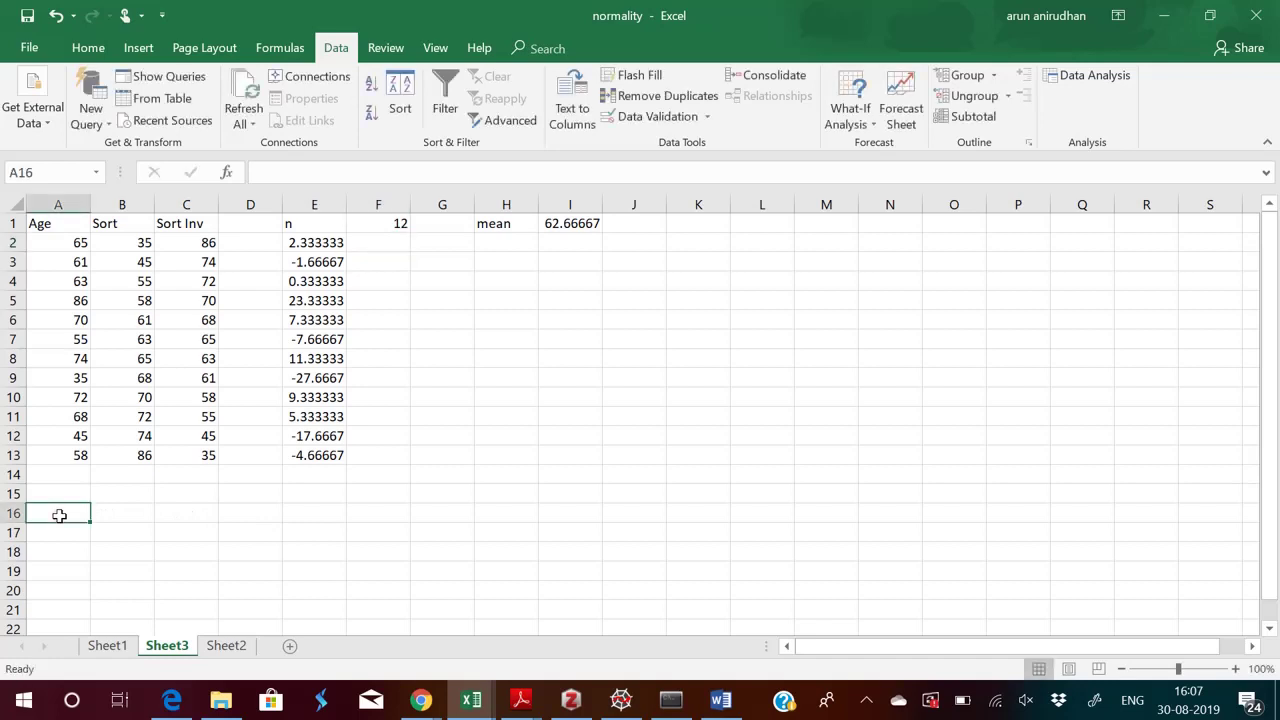
{"action": "key", "text": "ctrl+v"}
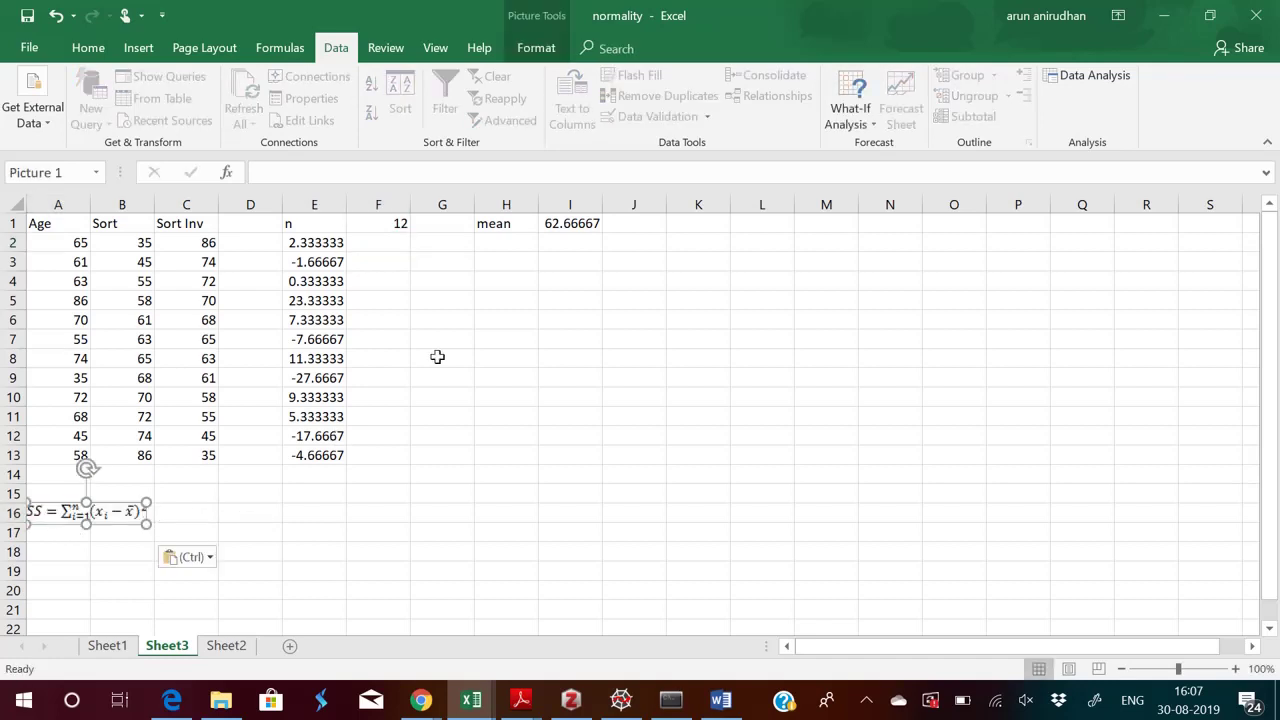
- Square the deviations with =E2^2 in F2 and fill the formula down to F13
{"action": "left_click", "coordinate": [386, 242]}
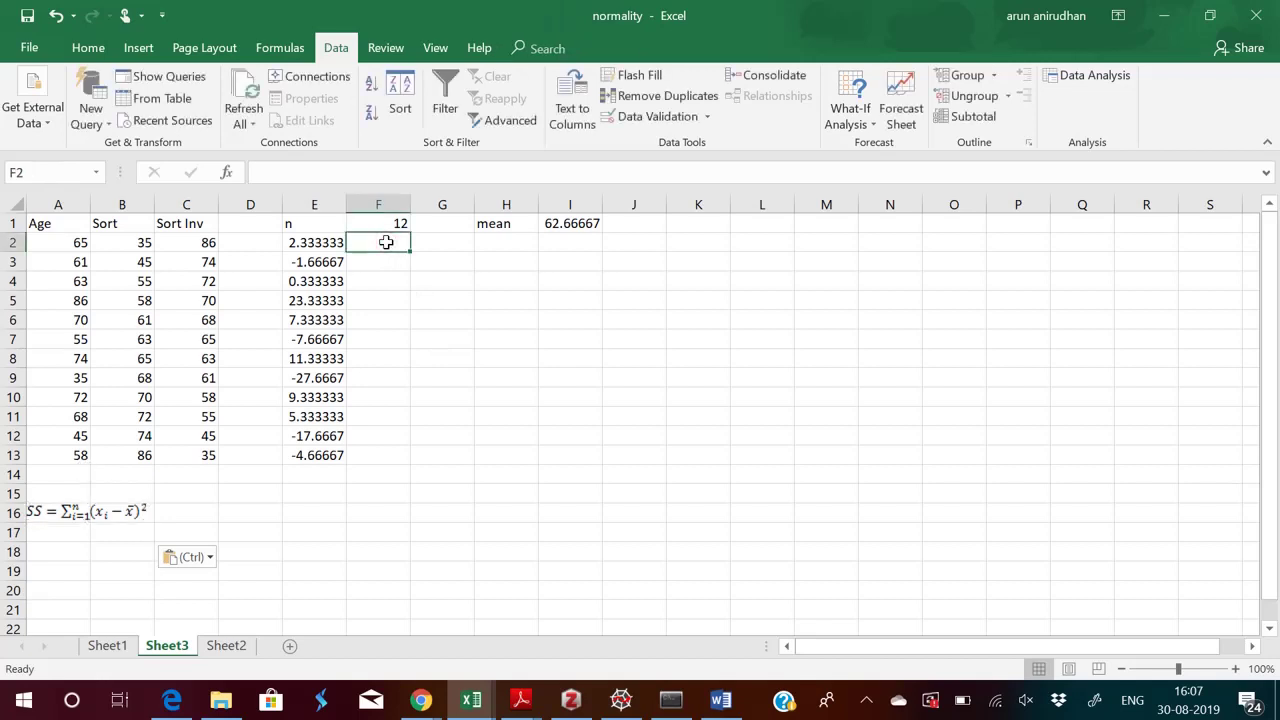
{"action": "type", "text": "="}
{"action": "left_click", "coordinate": [322, 244]}
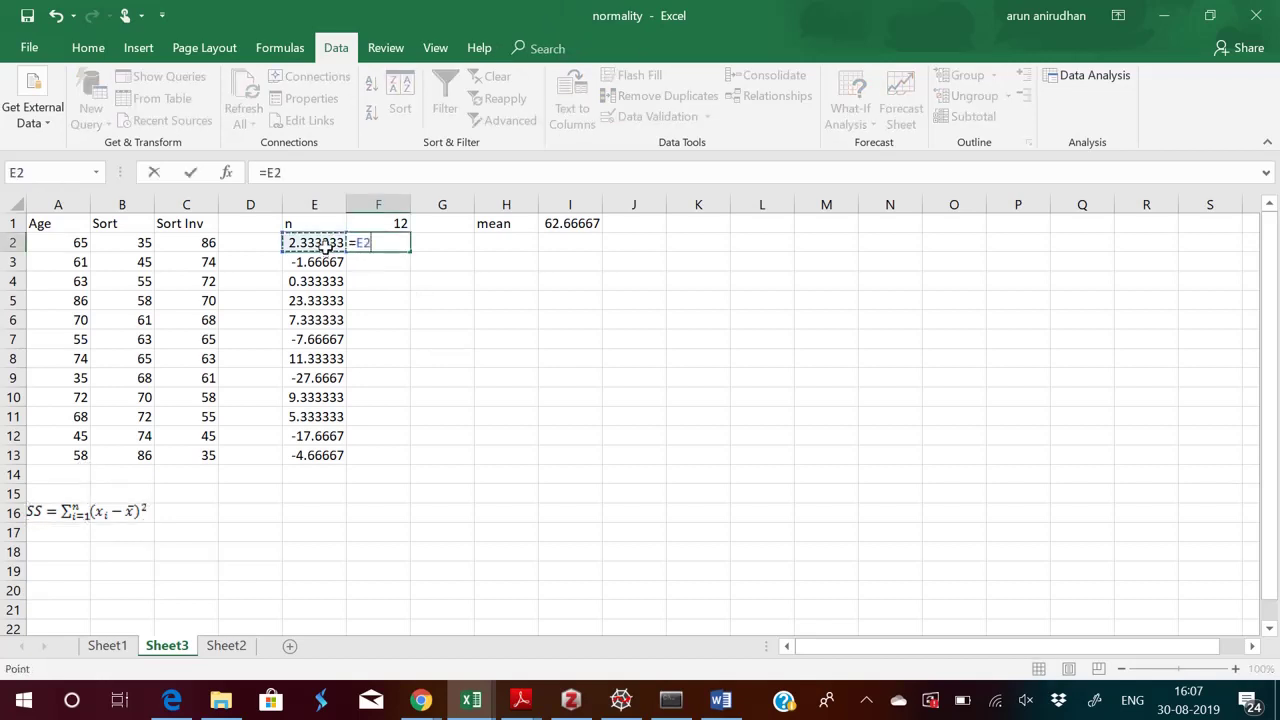
{"action": "type", "text": "^2"}
{"action": "key", "text": "Return"}
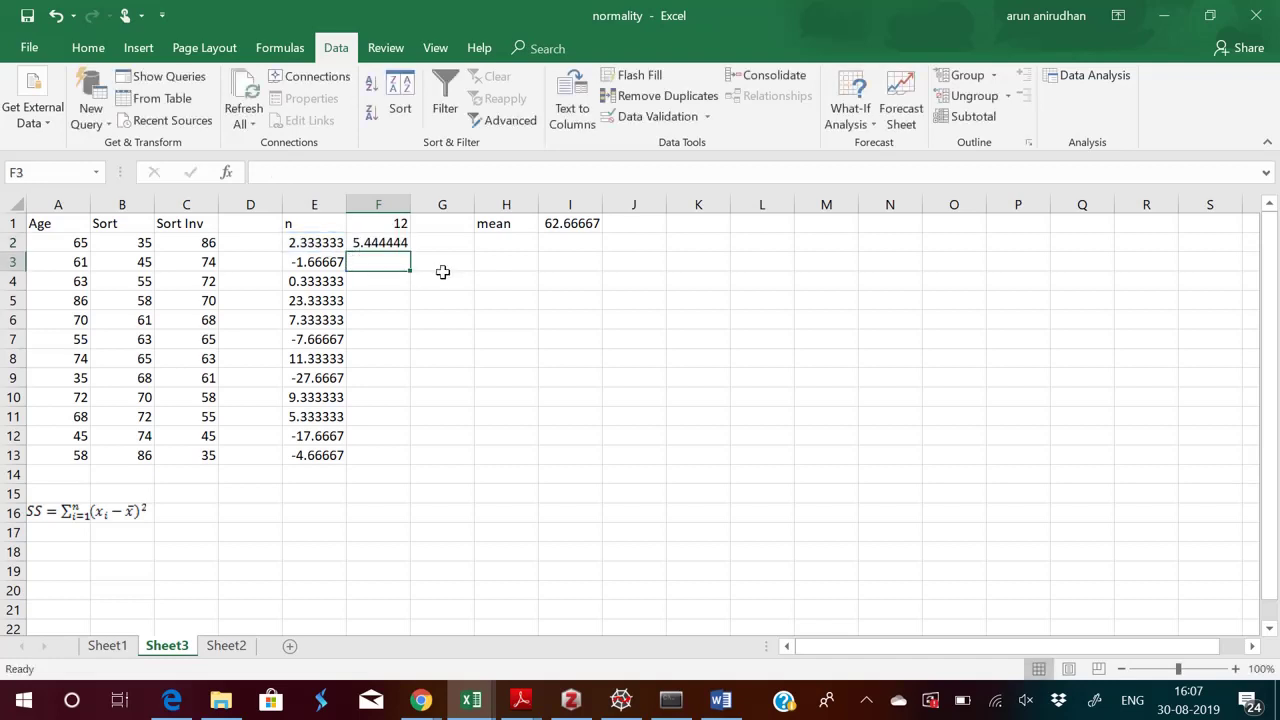
{"action": "left_click", "coordinate": [393, 245]}
{"action": "double_click", "coordinate": [410, 252]}
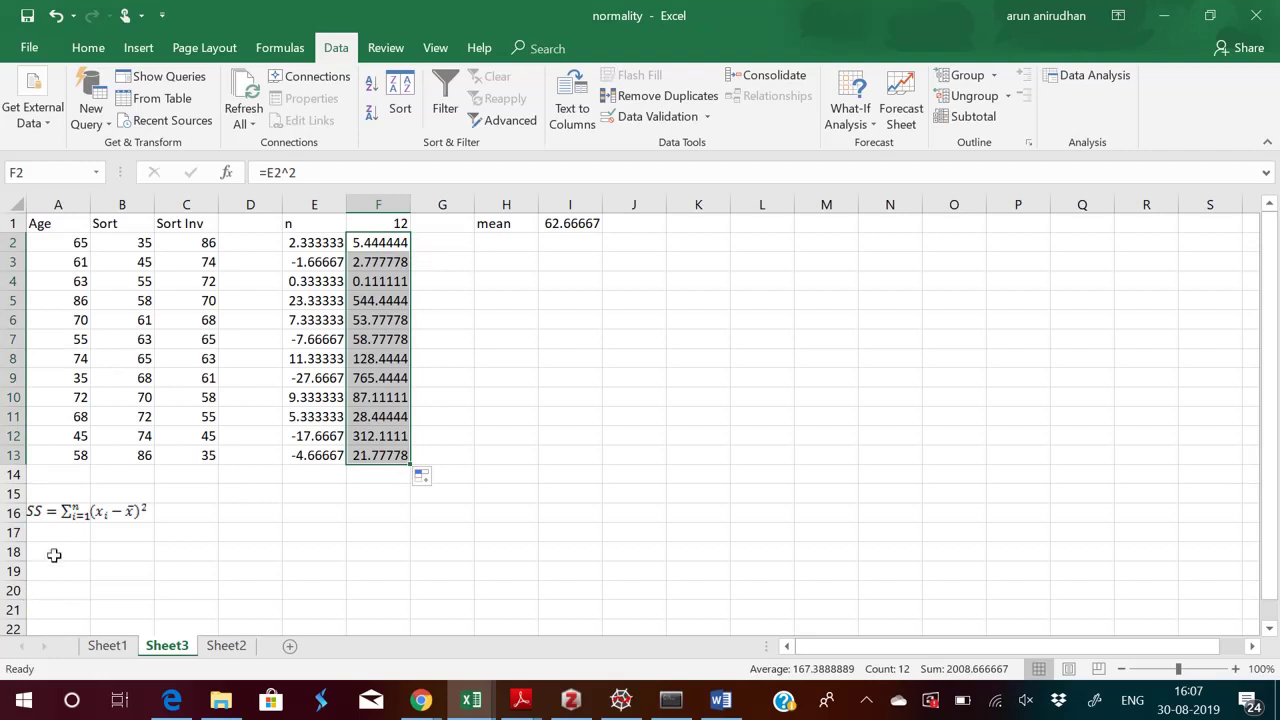
- Total the squared deviations in F14 with AutoSum, correcting the range to F2:F13
{"action": "left_click", "coordinate": [366, 476]}
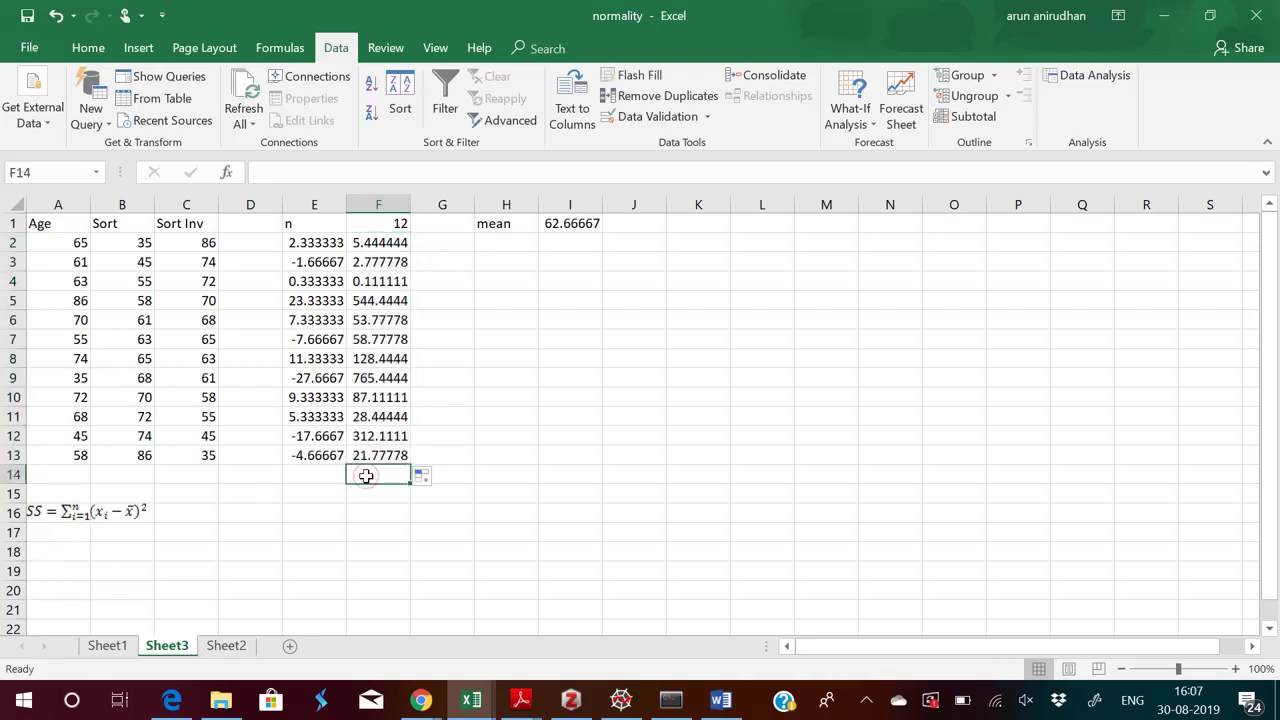
{"action": "left_click", "coordinate": [88, 48]}
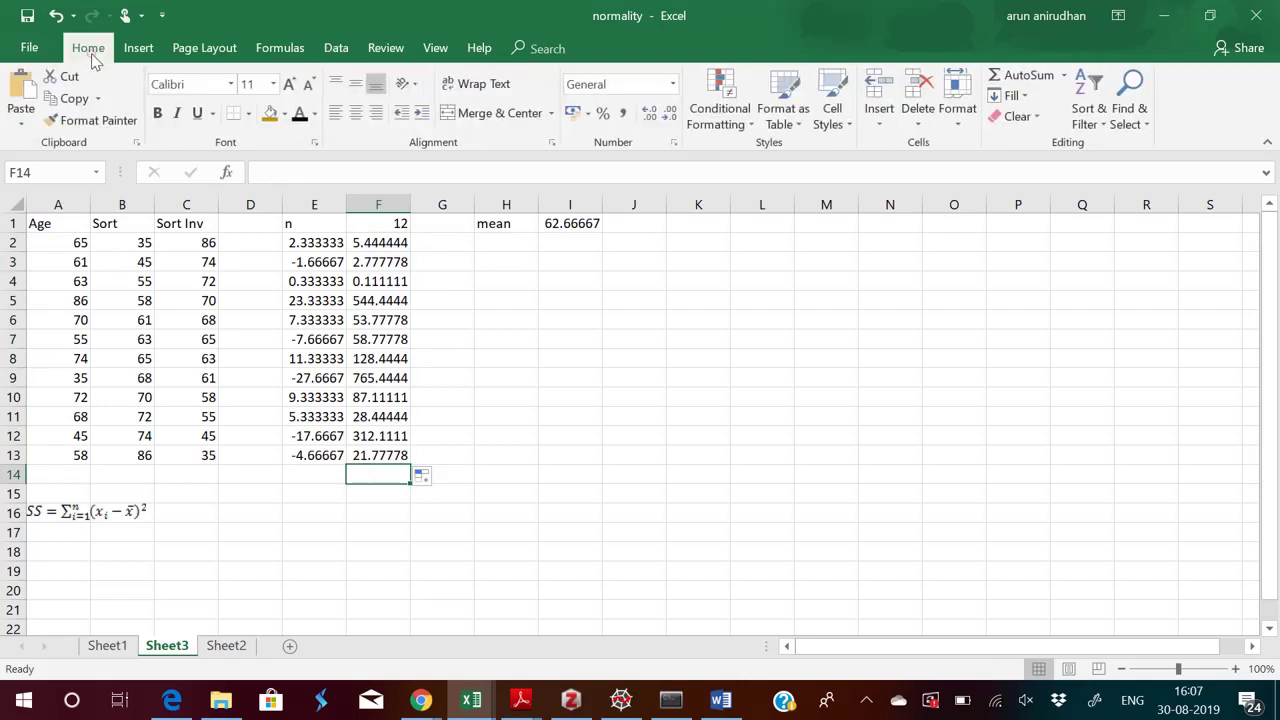
{"action": "left_click", "coordinate": [996, 76]}
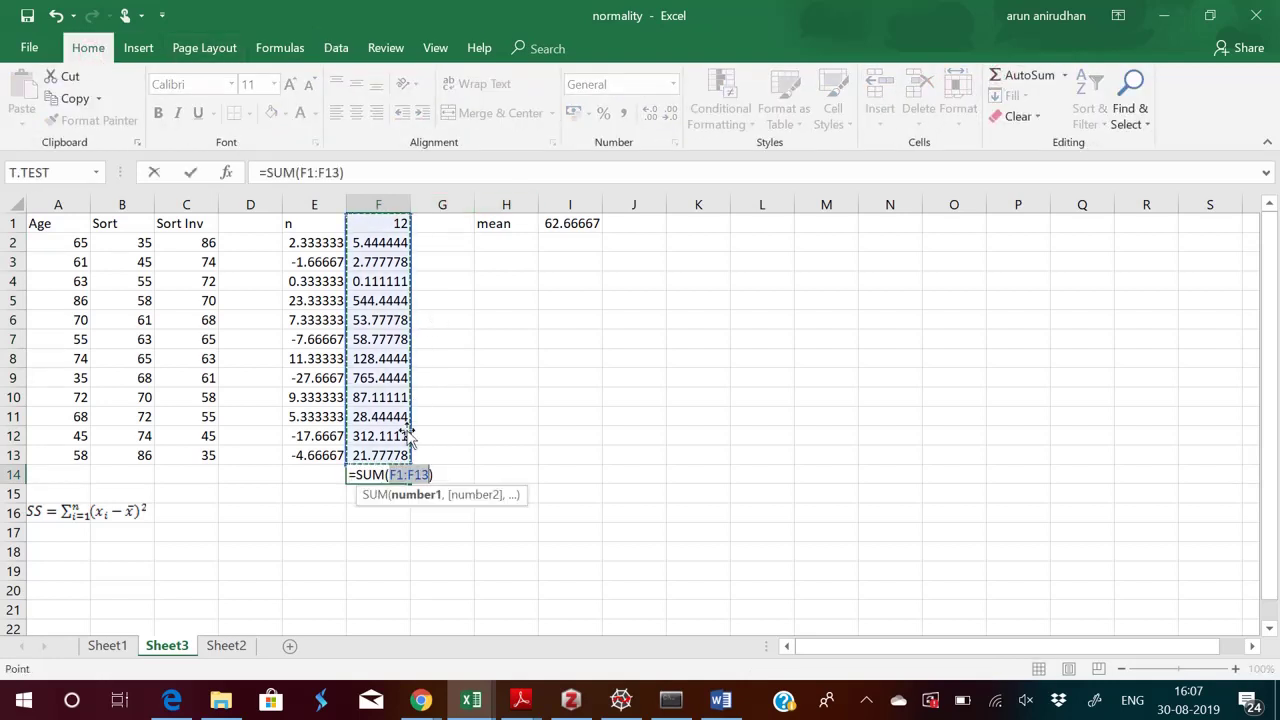
{"action": "left_click", "coordinate": [401, 474]}
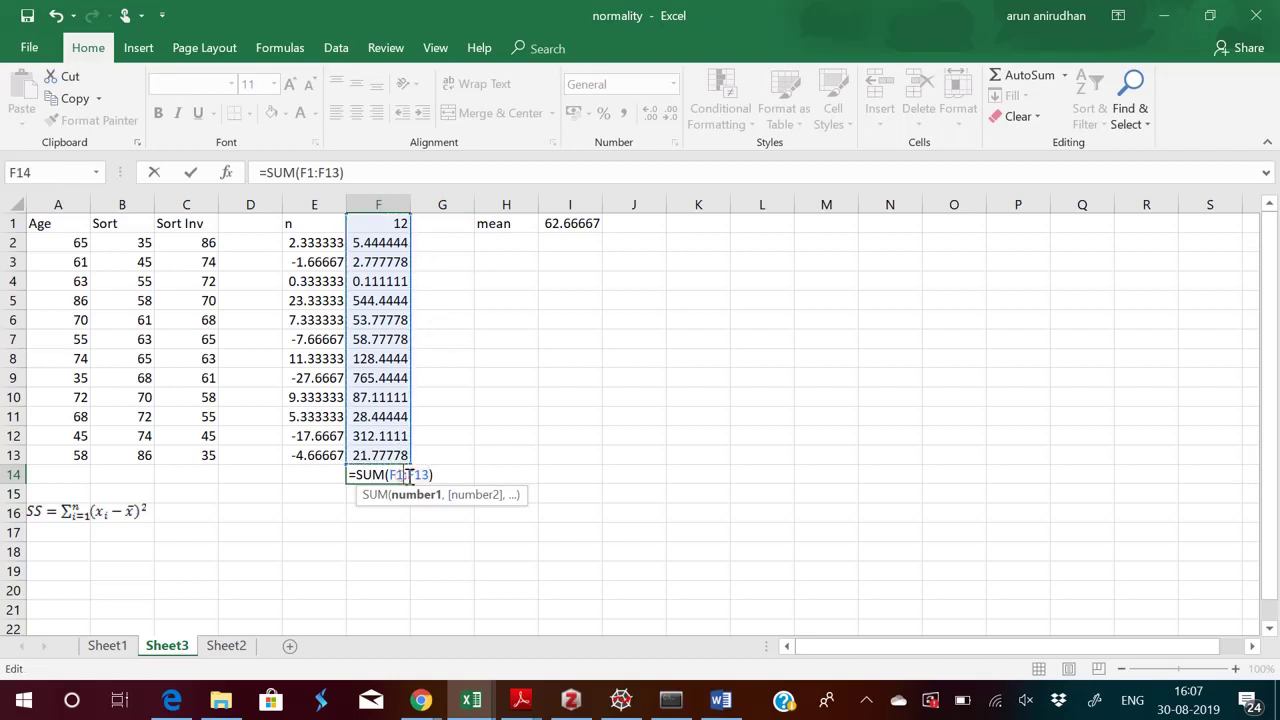
{"action": "key", "text": "BackSpace"}
{"action": "type", "text": "2"}
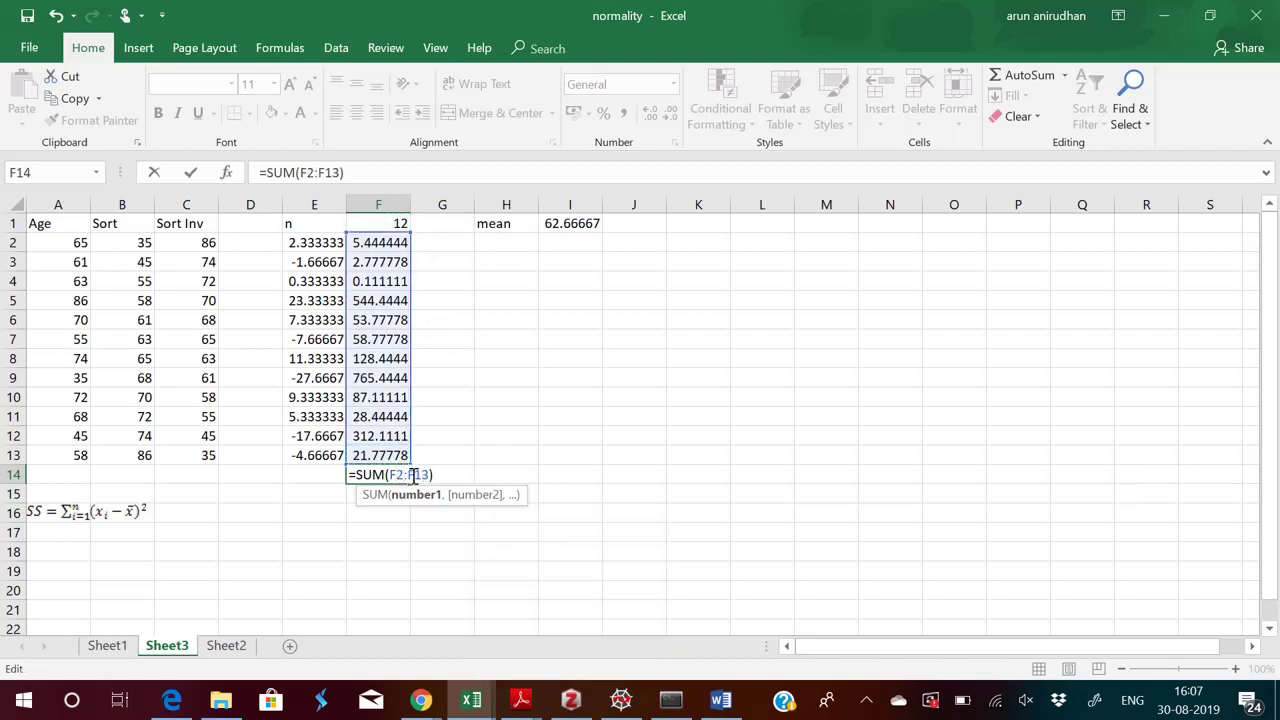
{"action": "key", "text": "Return"}
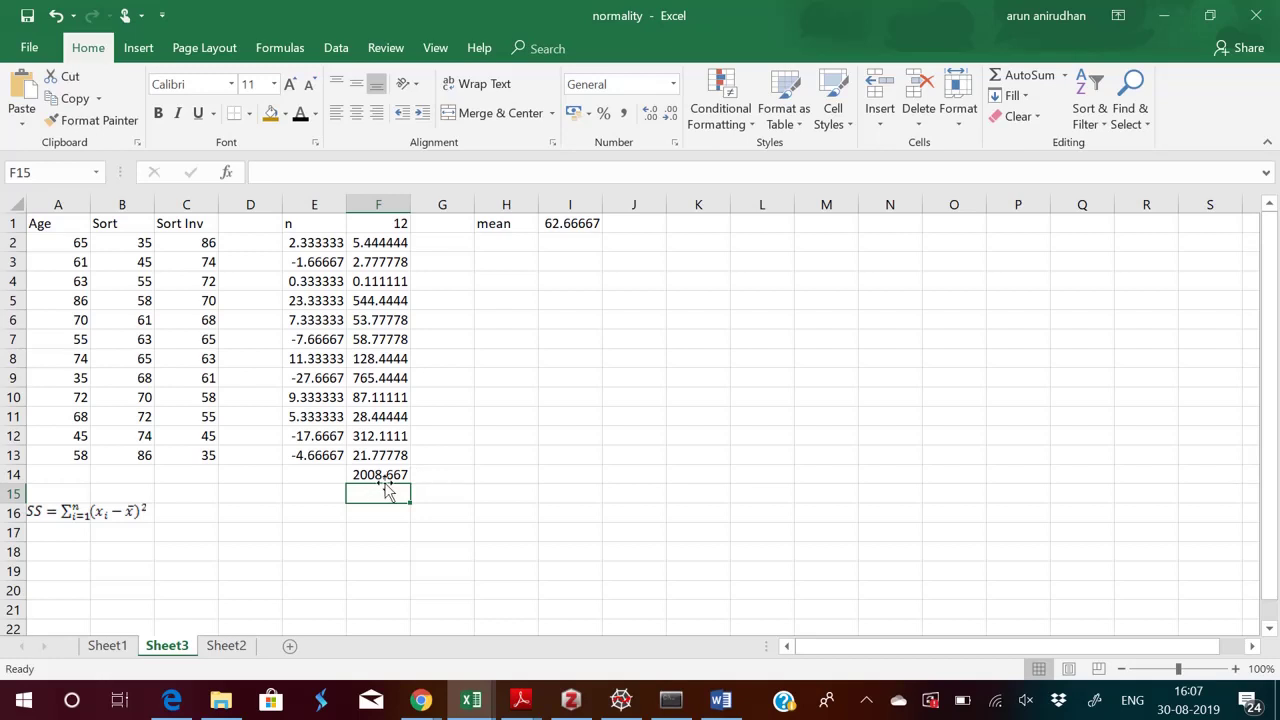
- Copy the b formula picture from the Shapiro document in Word and paste it at C16 beside the SS formula in Excel
{"action": "key", "text": "alt+Tab"}
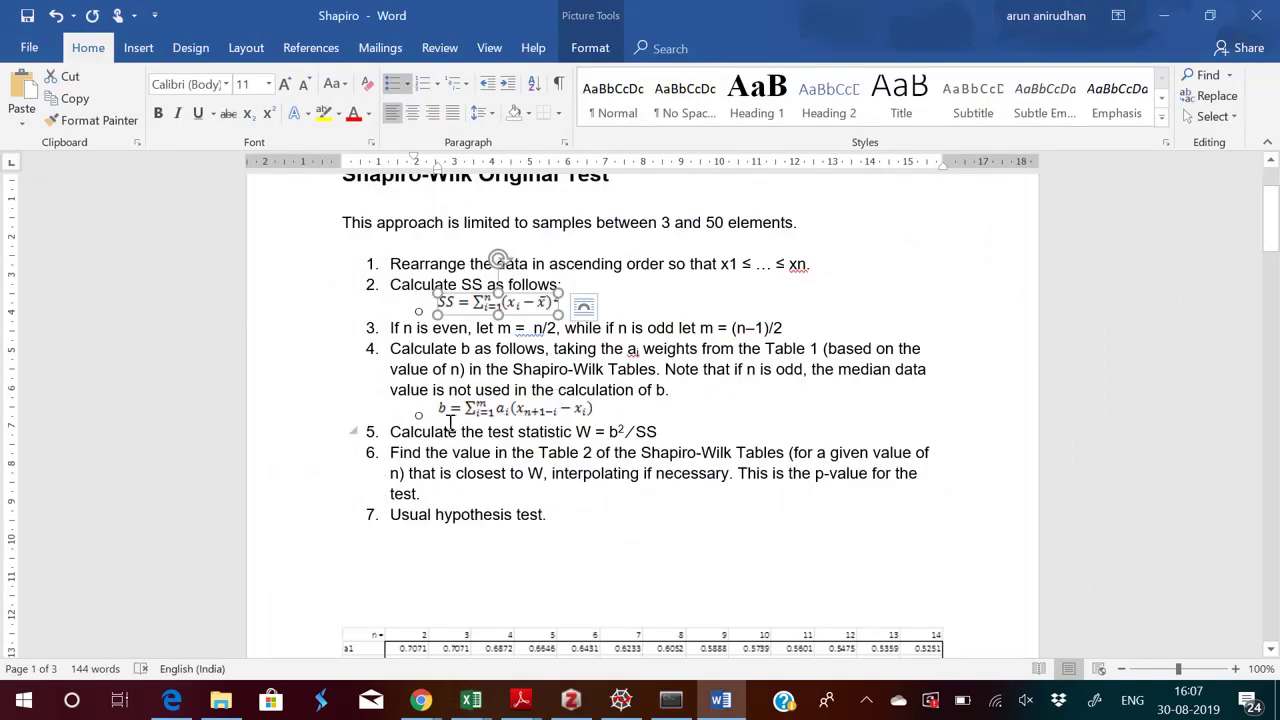
{"action": "left_click", "coordinate": [474, 414]}
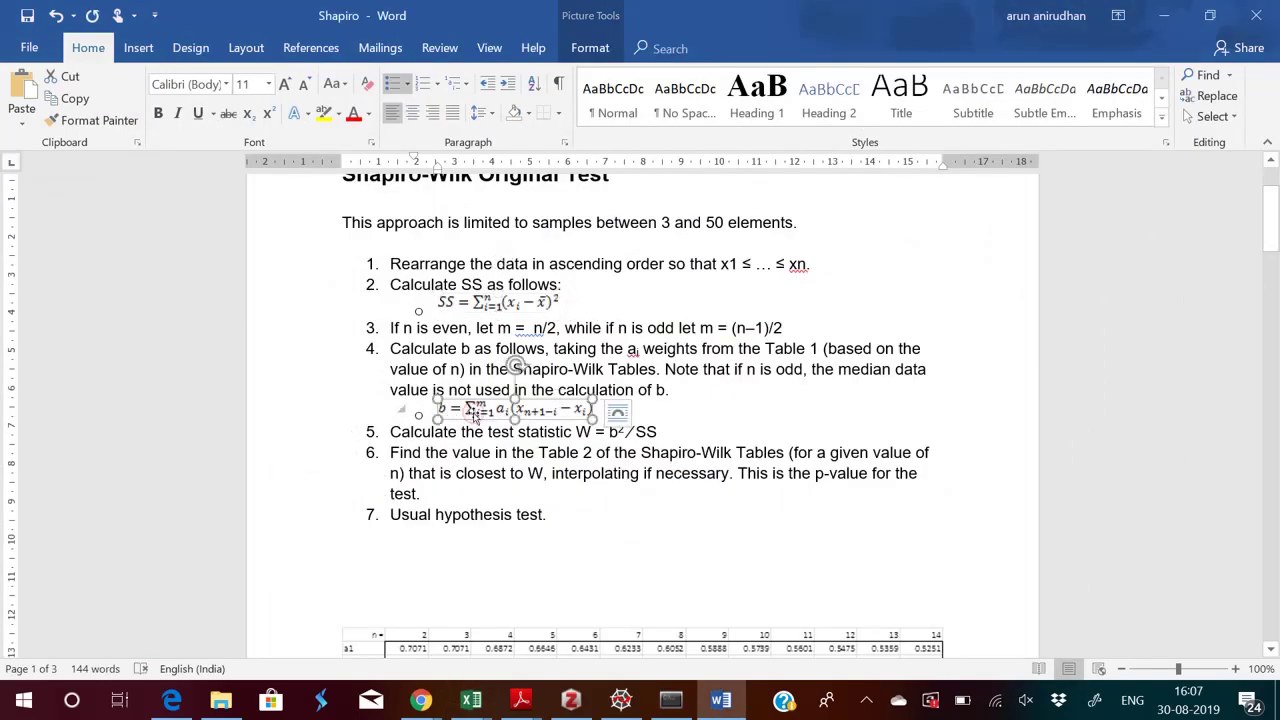
{"action": "key", "text": "alt+Tab"}
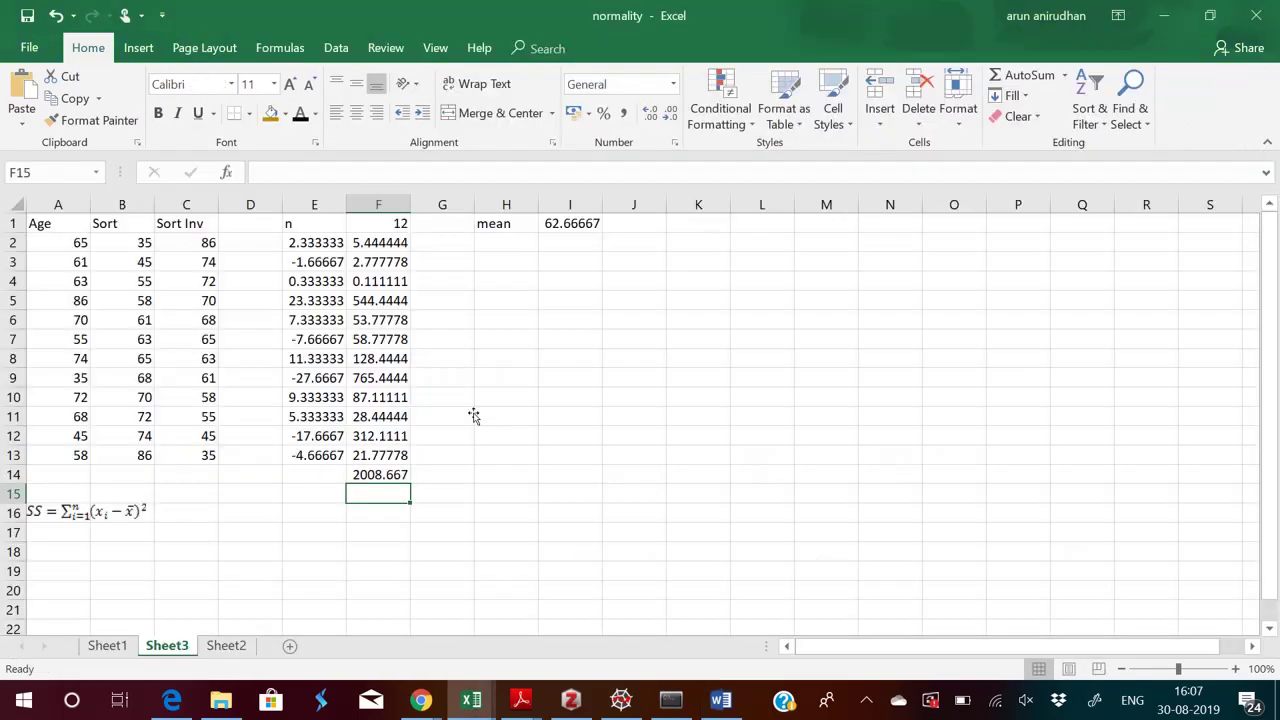
{"action": "left_click", "coordinate": [201, 518]}
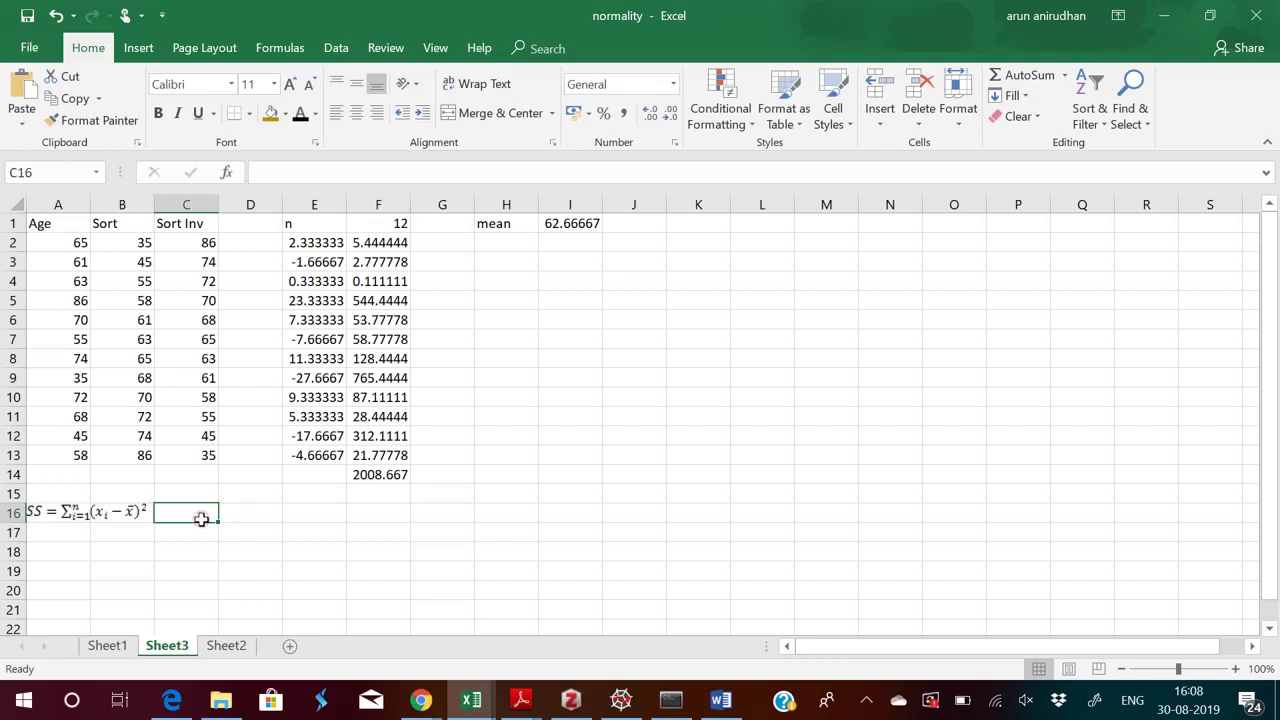
{"action": "key", "text": "ctrl+v"}
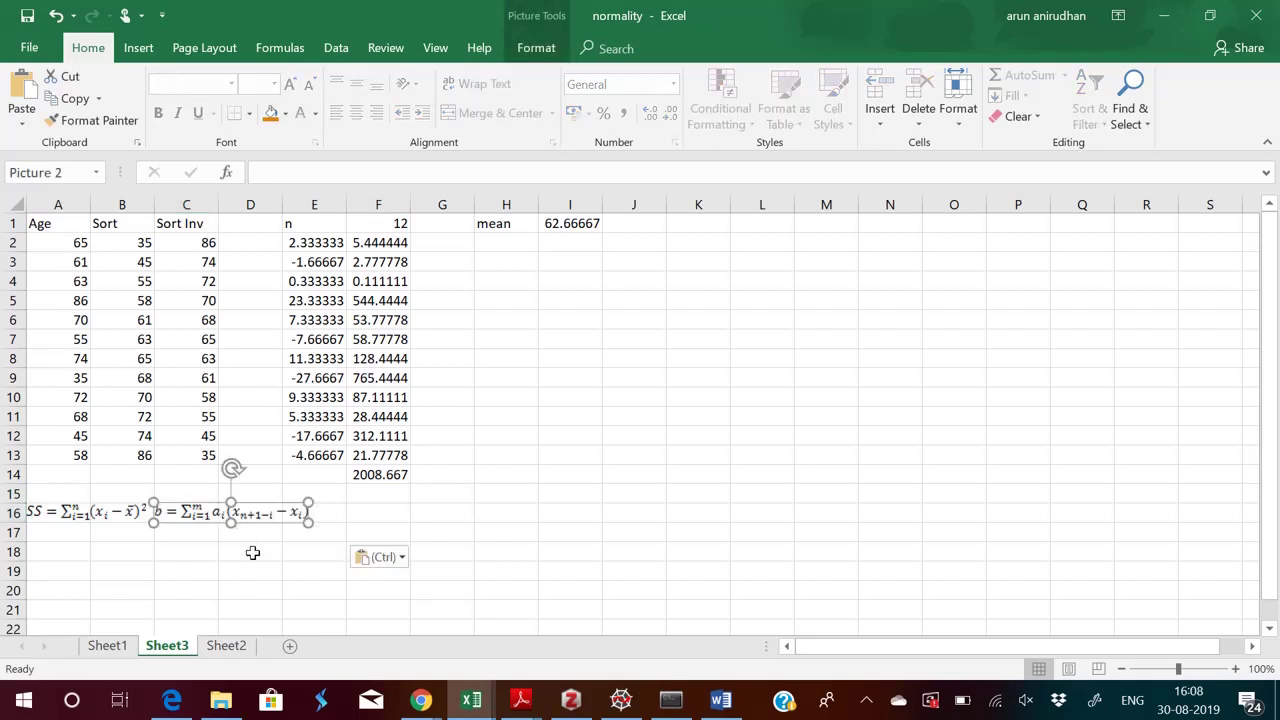
- Label D18 as m and calculate it in E18 with =F1/2
{"action": "left_click", "coordinate": [253, 553]}
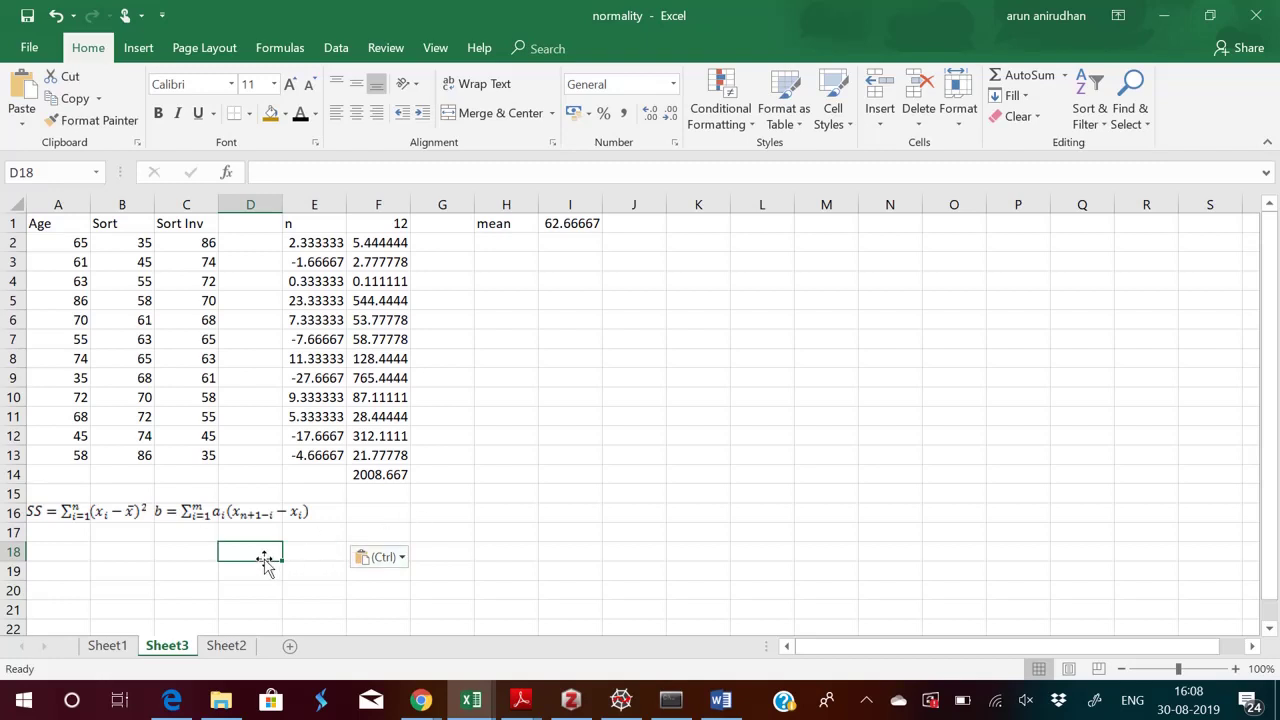
{"action": "type", "text": "m"}
{"action": "key", "text": "Tab"}
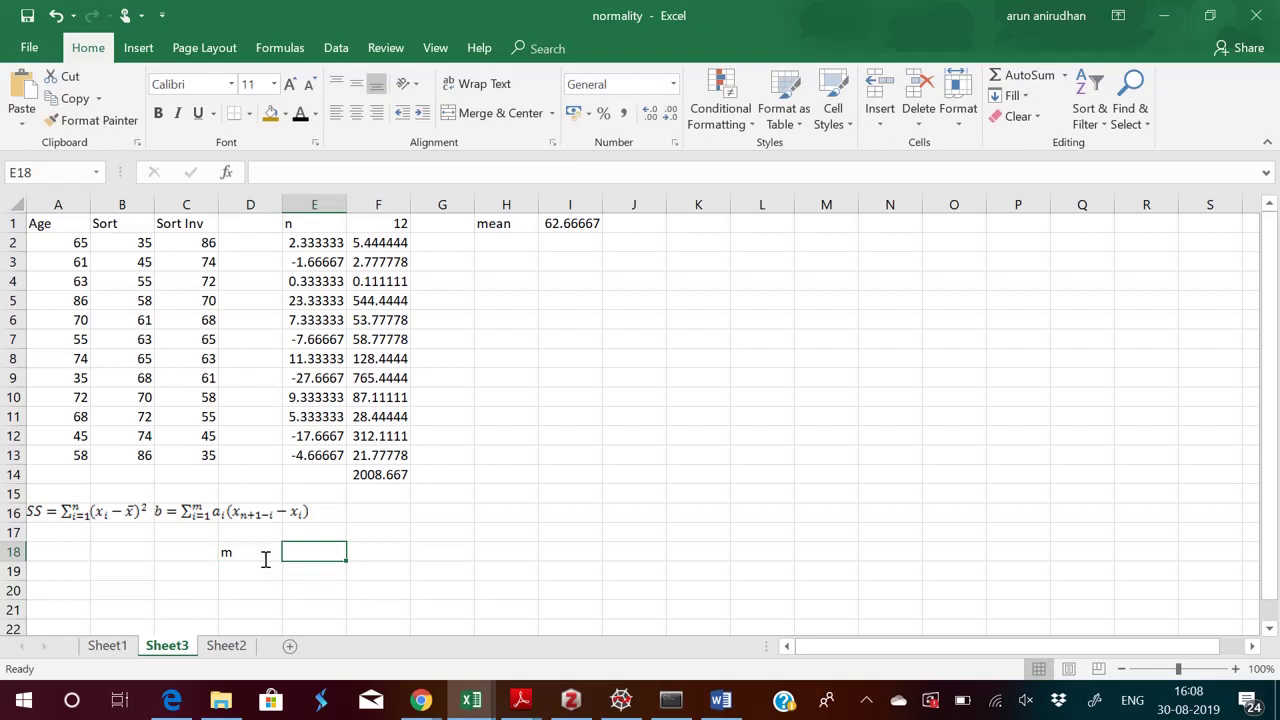
{"action": "type", "text": "="}
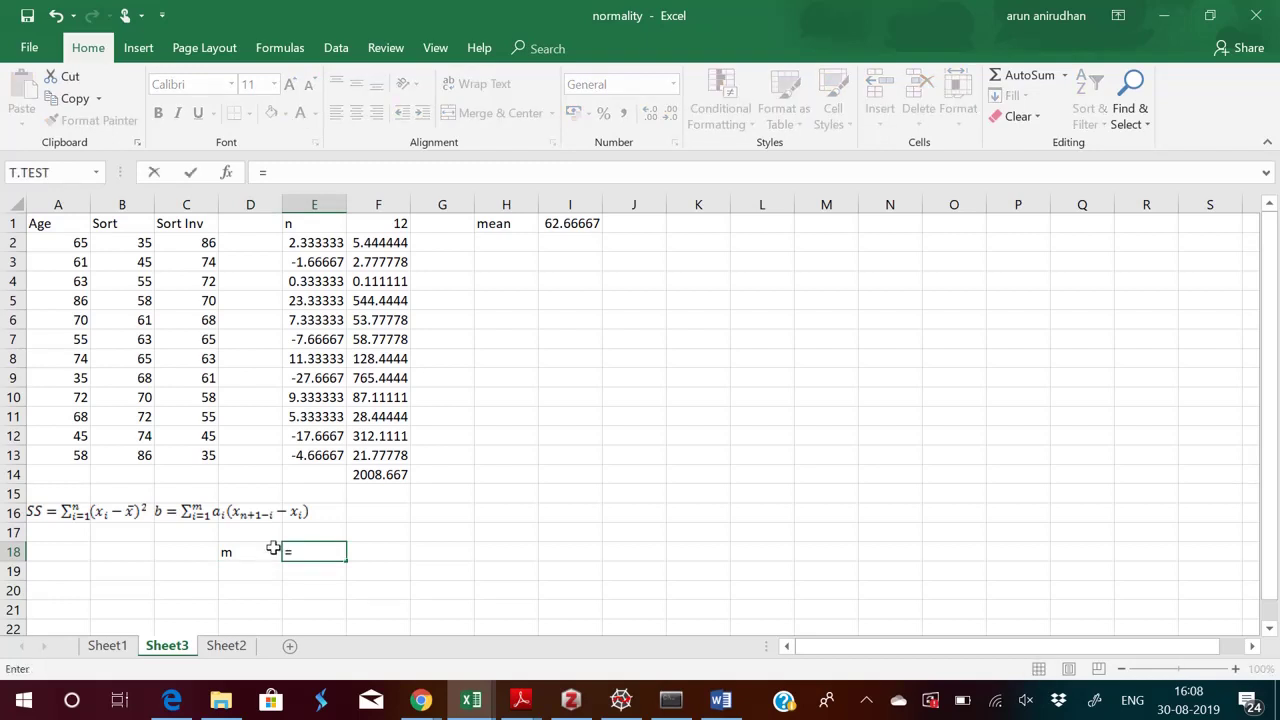
{"action": "left_click", "coordinate": [393, 223]}
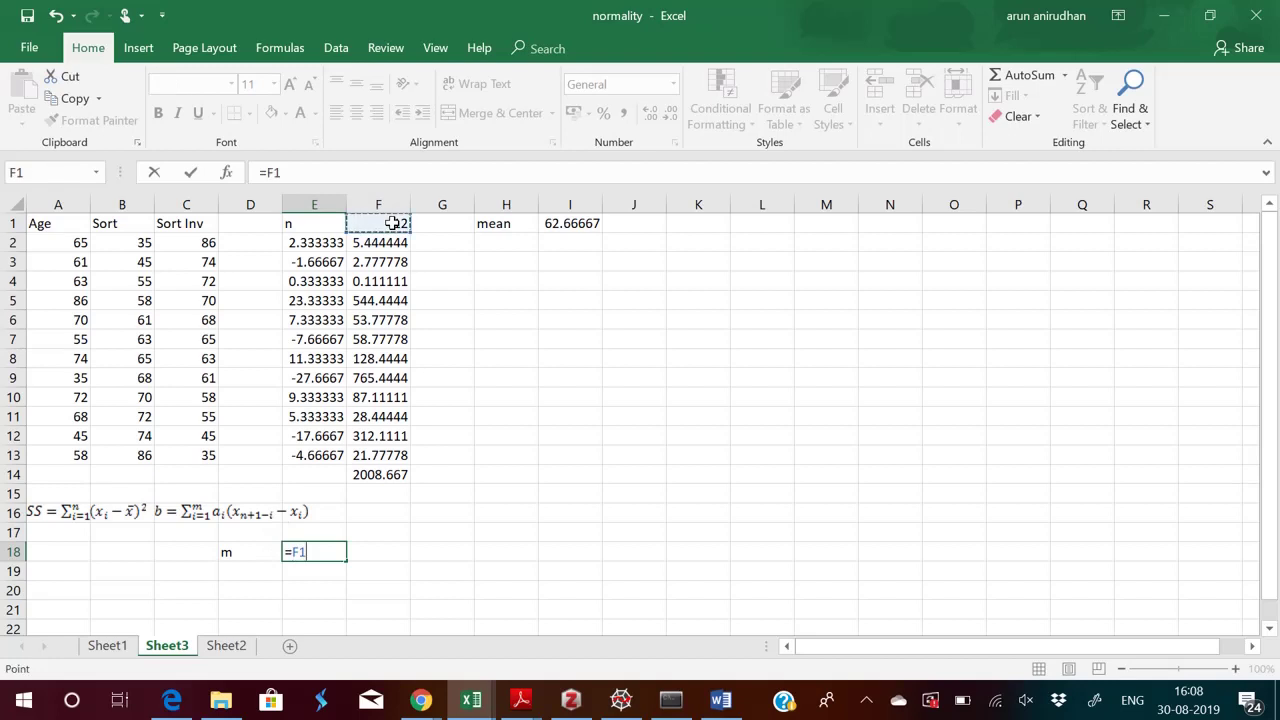
{"action": "type", "text": "/2"}
{"action": "key", "text": "Return"}
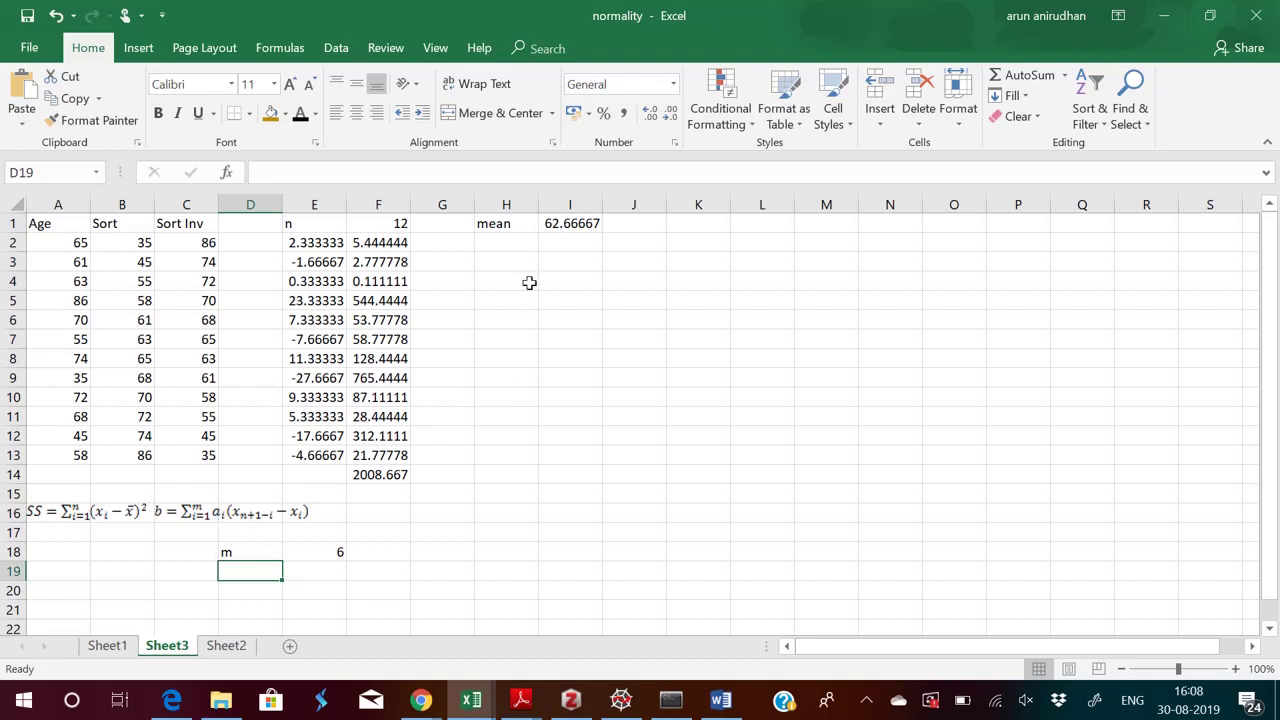
- Enter the weight labels a1 to a6 down H2:H7 below the mean label
{"action": "left_click", "coordinate": [518, 244]}
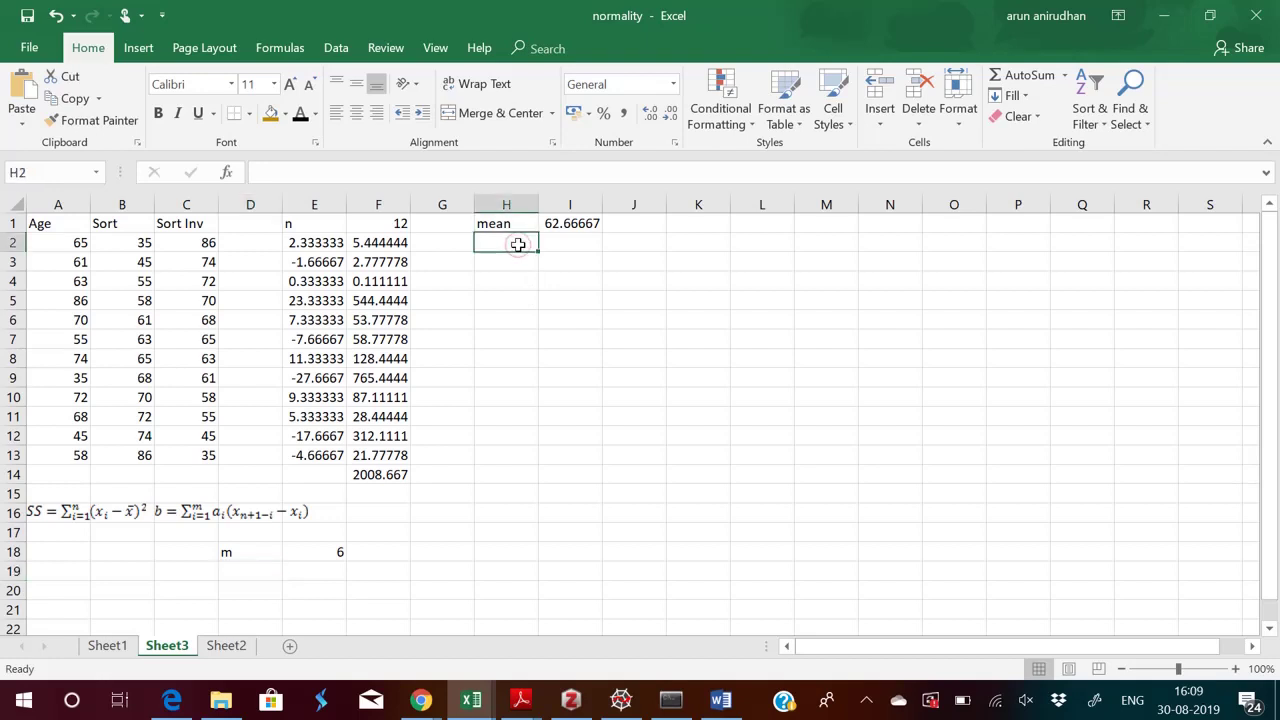
{"action": "type", "text": "a1"}
{"action": "key", "text": "Return"}
{"action": "type", "text": "a2"}
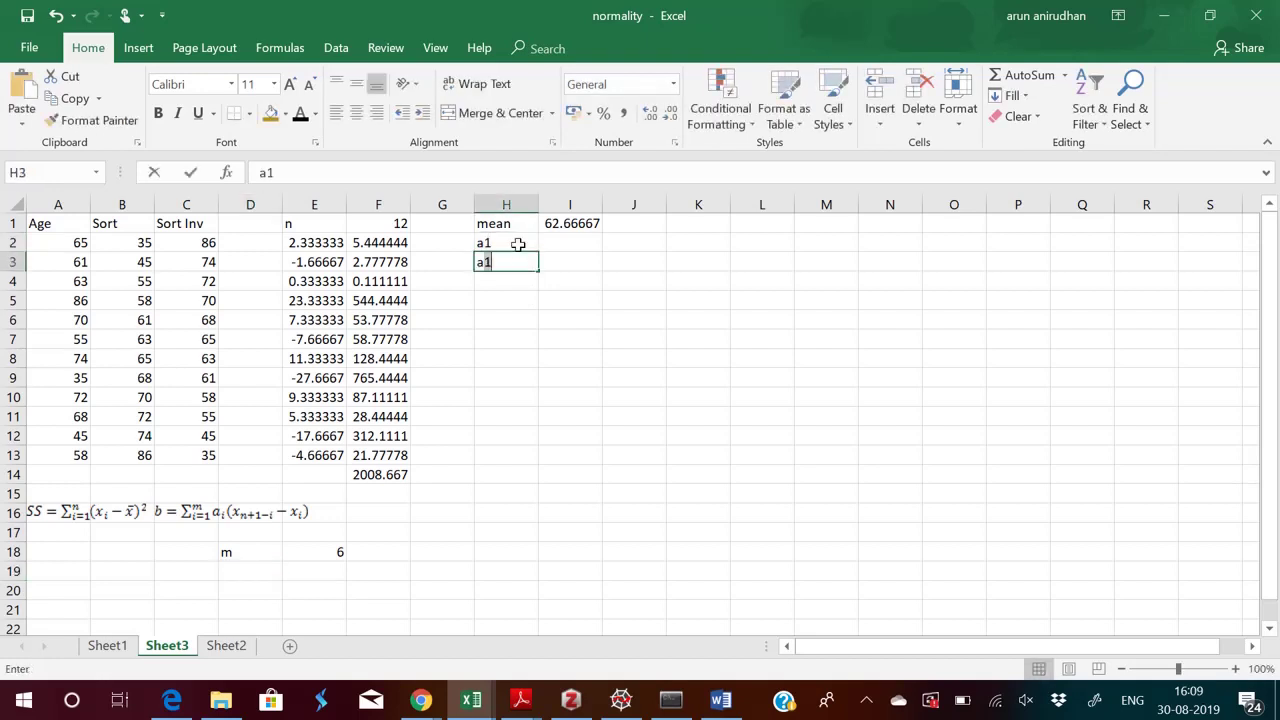
{"action": "key", "text": "Return"}
{"action": "type", "text": "a3"}
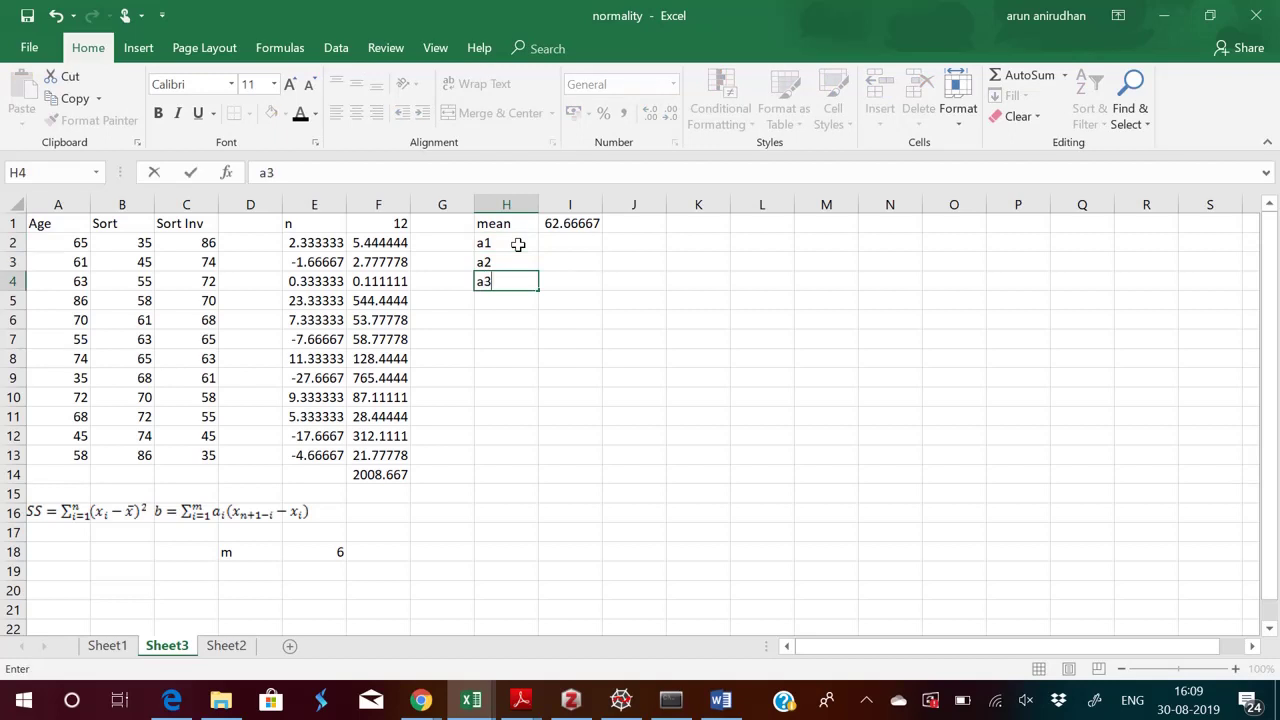
{"action": "key", "text": "Return"}
{"action": "type", "text": "a4"}
{"action": "key", "text": "Return"}
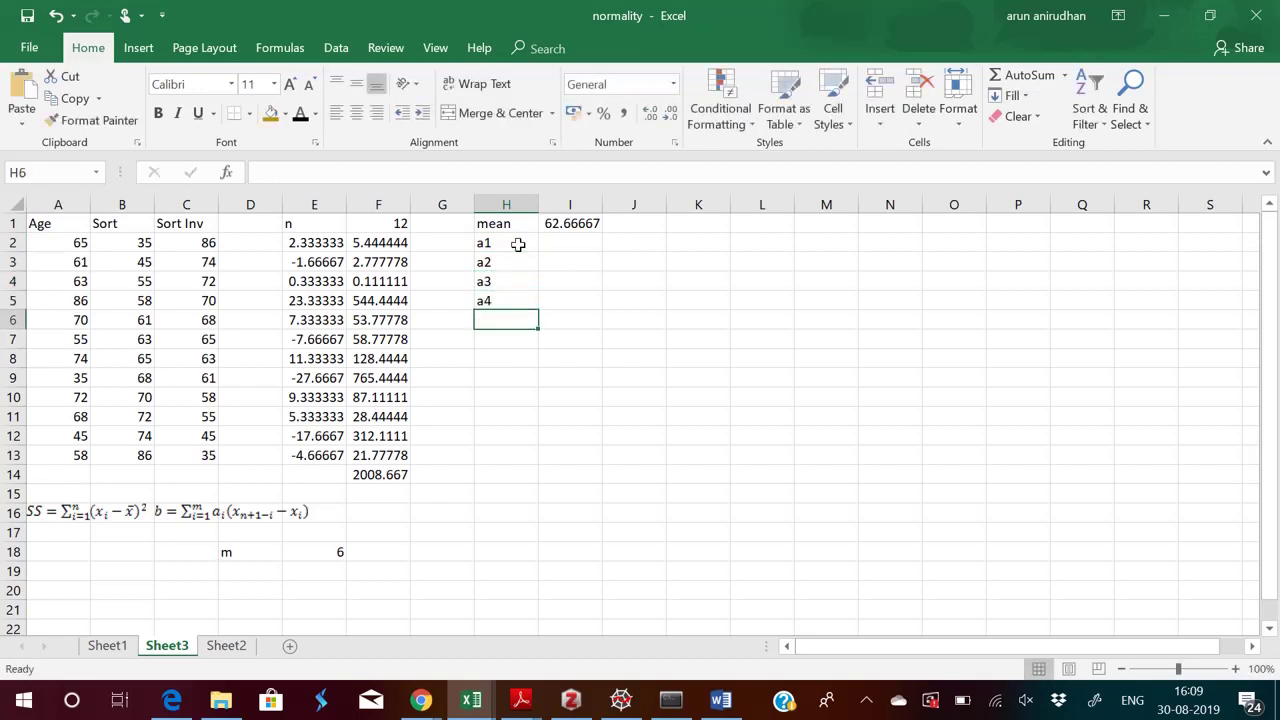
{"action": "type", "text": "a5"}
{"action": "key", "text": "Return"}
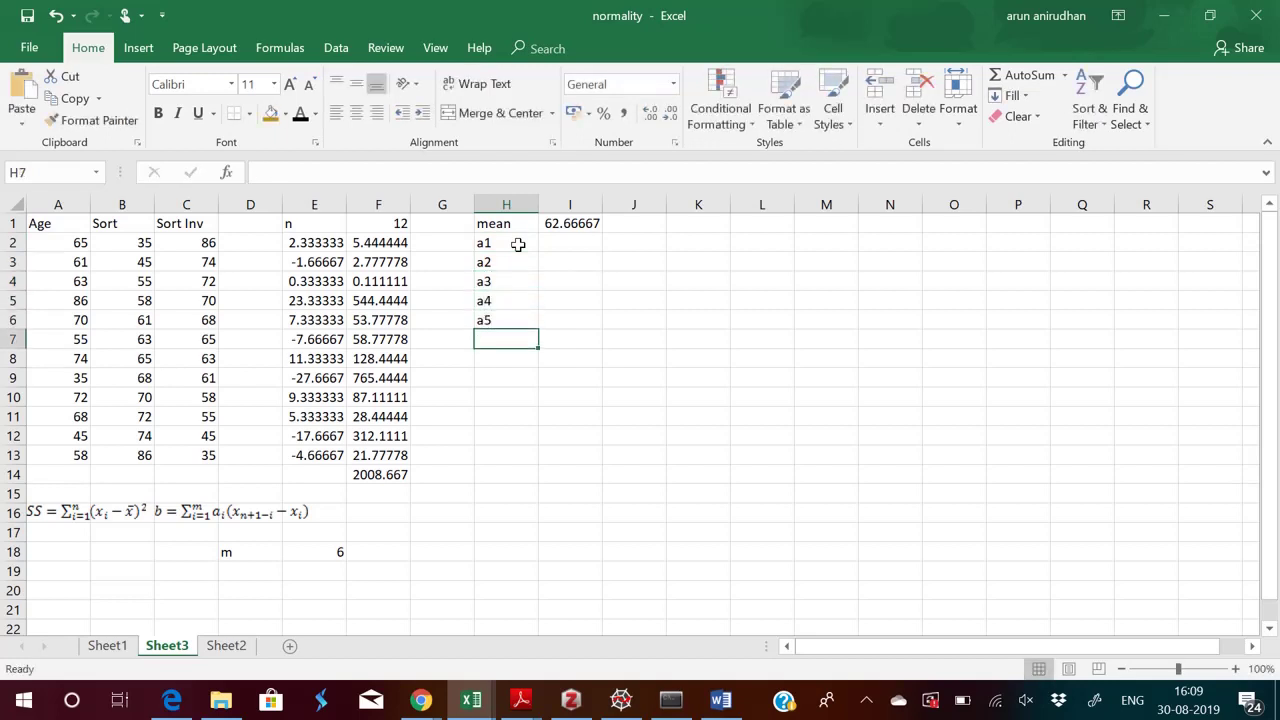
{"action": "type", "text": "a6"}
{"action": "key", "text": "Return"}
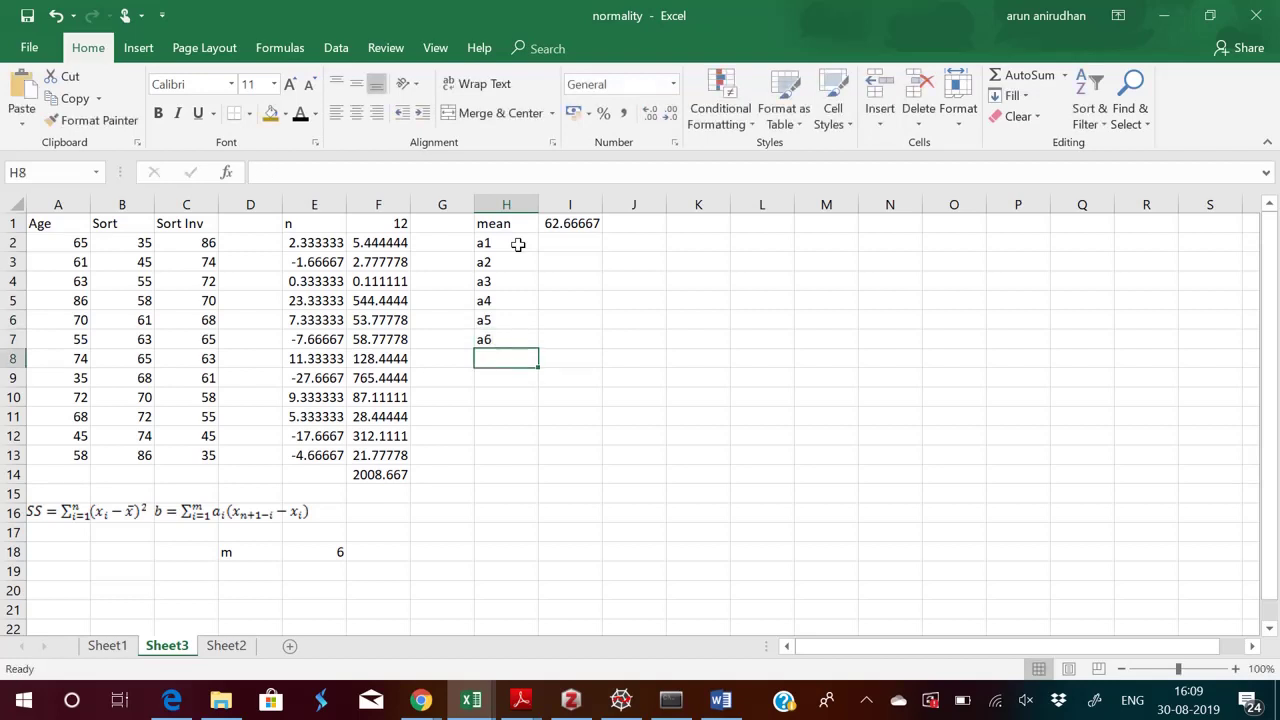
- Consult the n = 12 weights in the Shapiro document in Word and copy Sheet1's K4:K9 weights to I2:I7 of Sheet3 in Excel
{"action": "key", "text": "alt+Tab"}
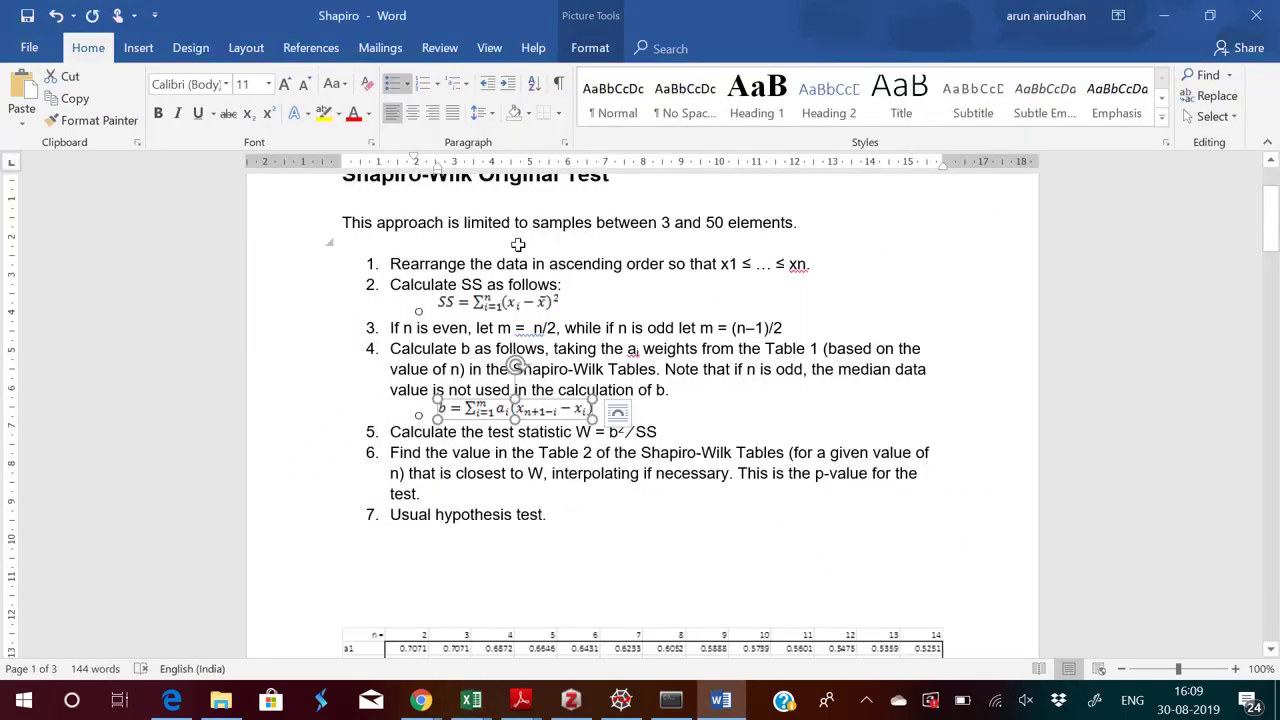
{"action": "scroll", "coordinate": [518, 244], "scroll_direction": "up", "scroll_amount": 1}
{"action": "scroll", "coordinate": [518, 244], "scroll_direction": "down", "scroll_amount": 8}
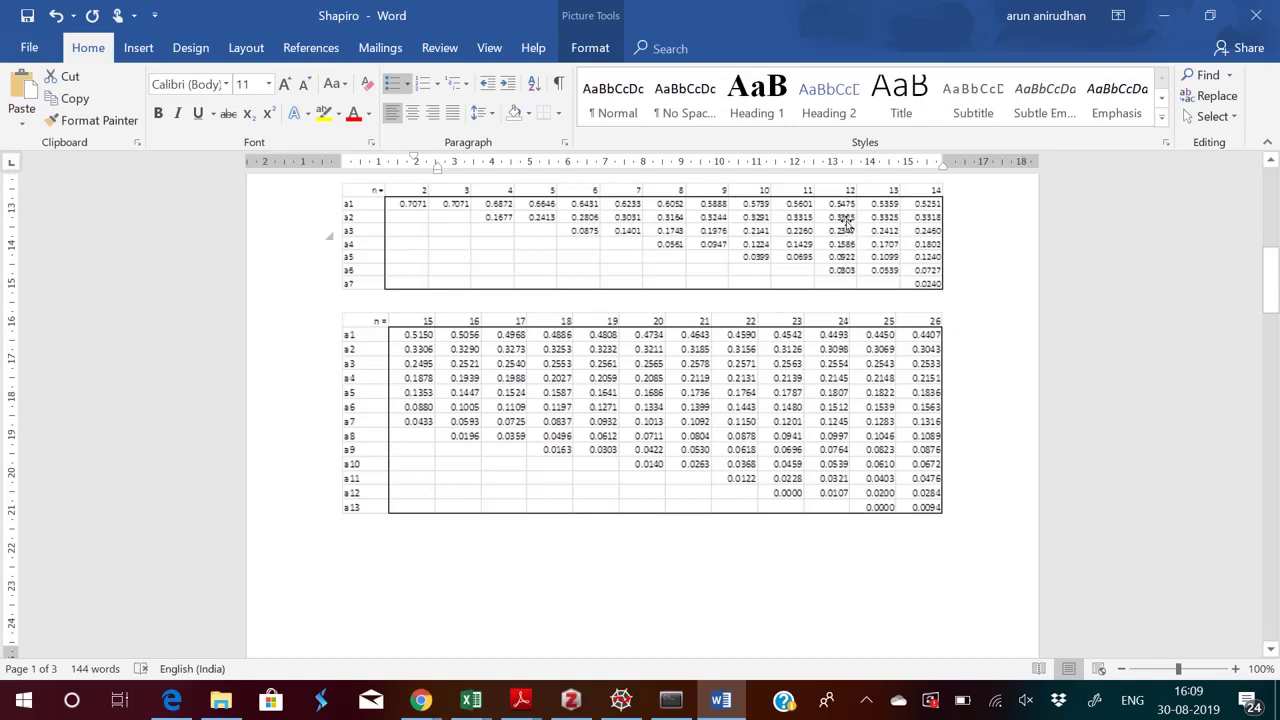
{"action": "key", "text": "alt+Tab"}
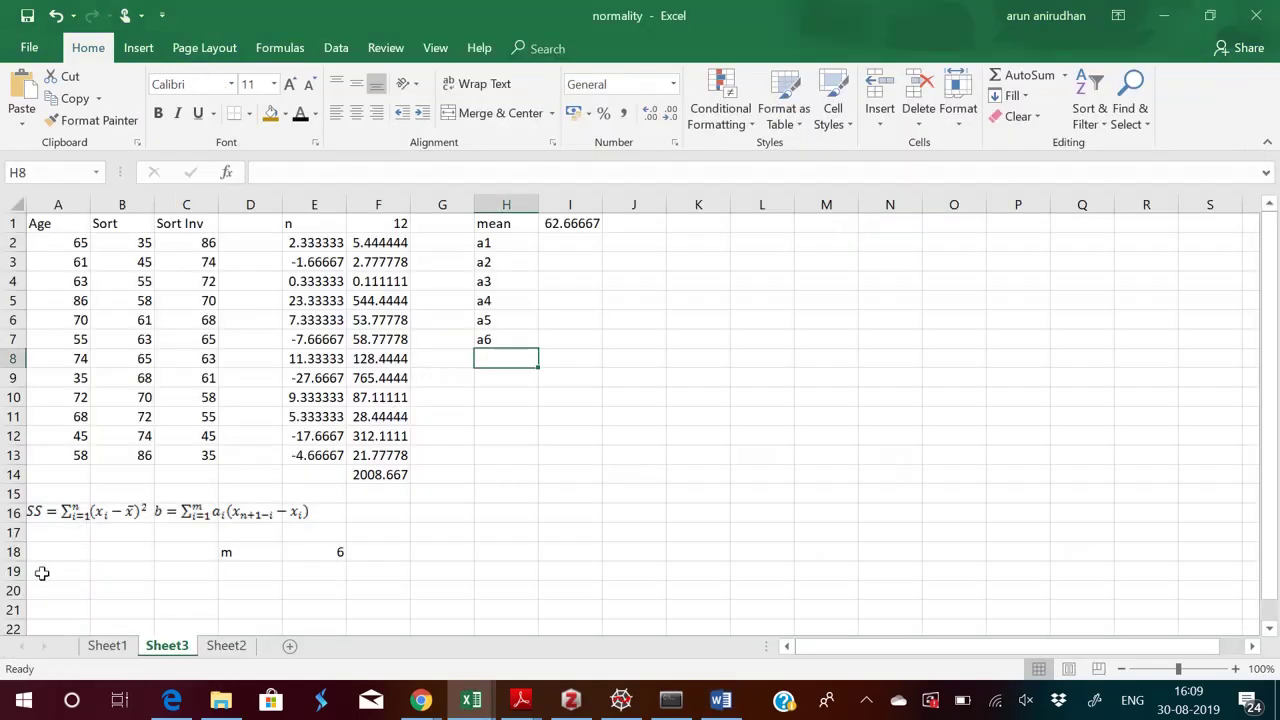
{"action": "left_click", "coordinate": [108, 646]}
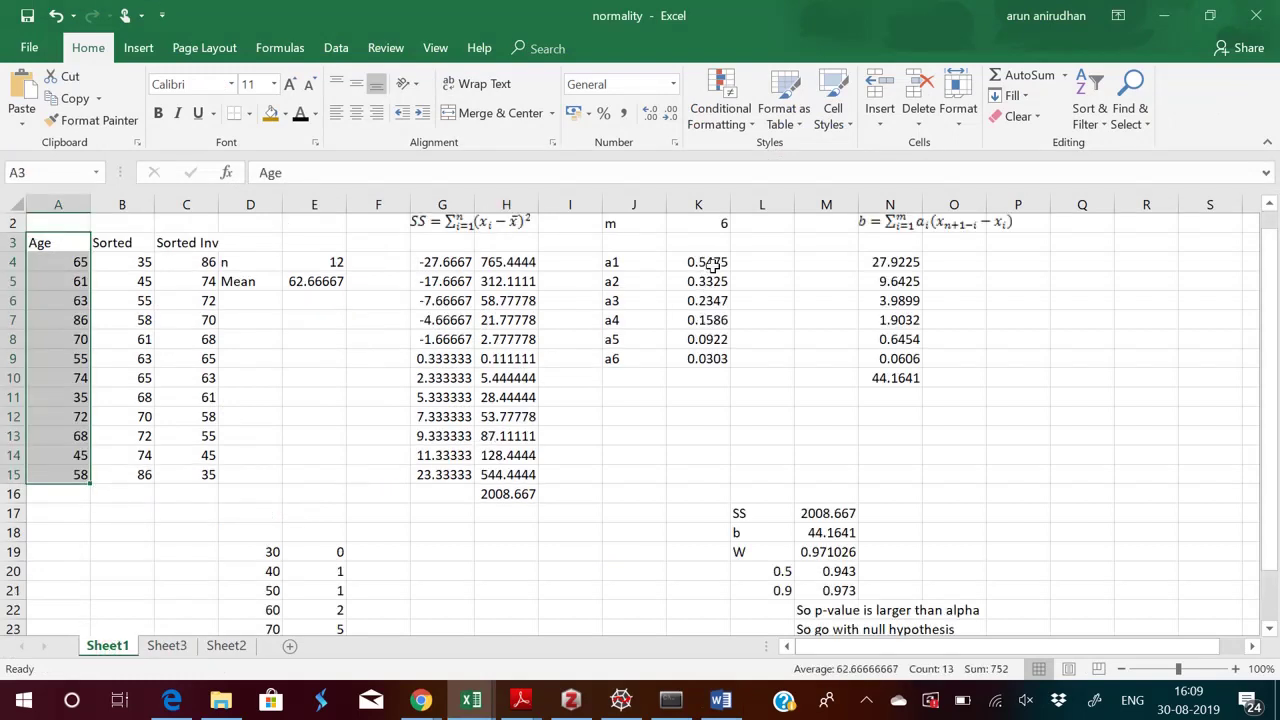
{"action": "left_click_drag", "start_coordinate": [712, 262], "coordinate": [718, 358]}
{"action": "key", "text": "ctrl+c"}
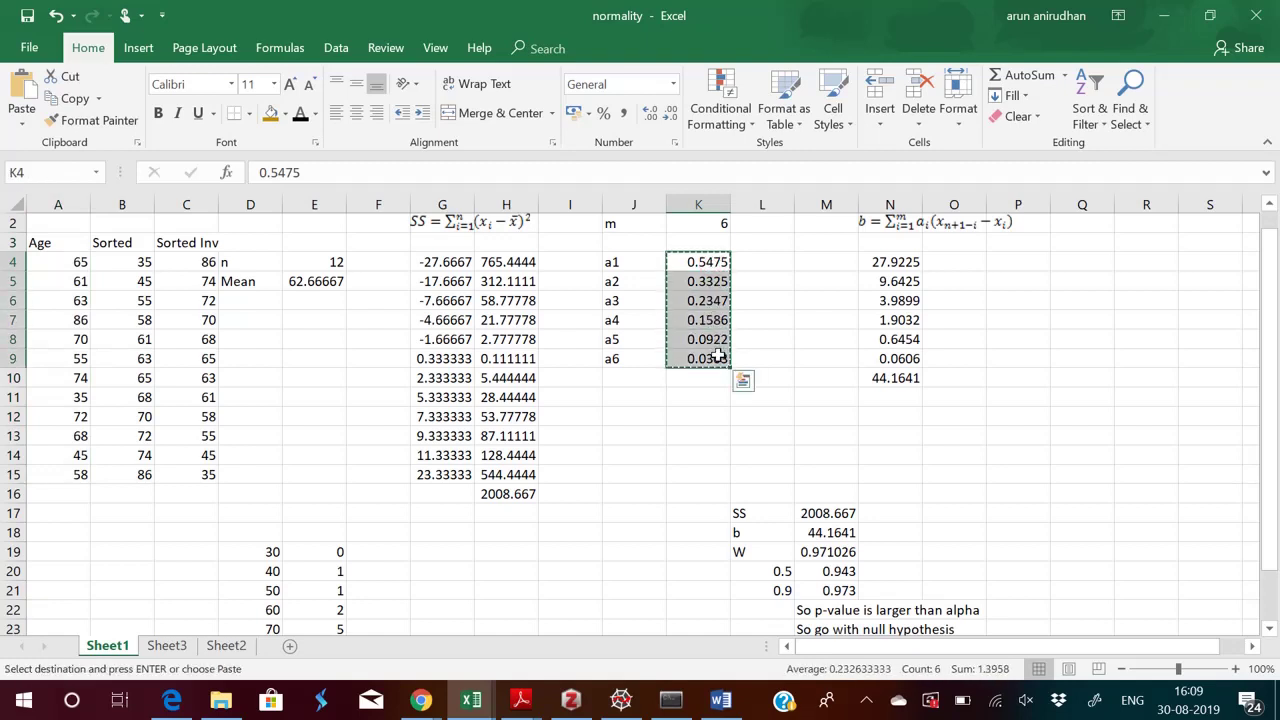
{"action": "left_click", "coordinate": [167, 646]}
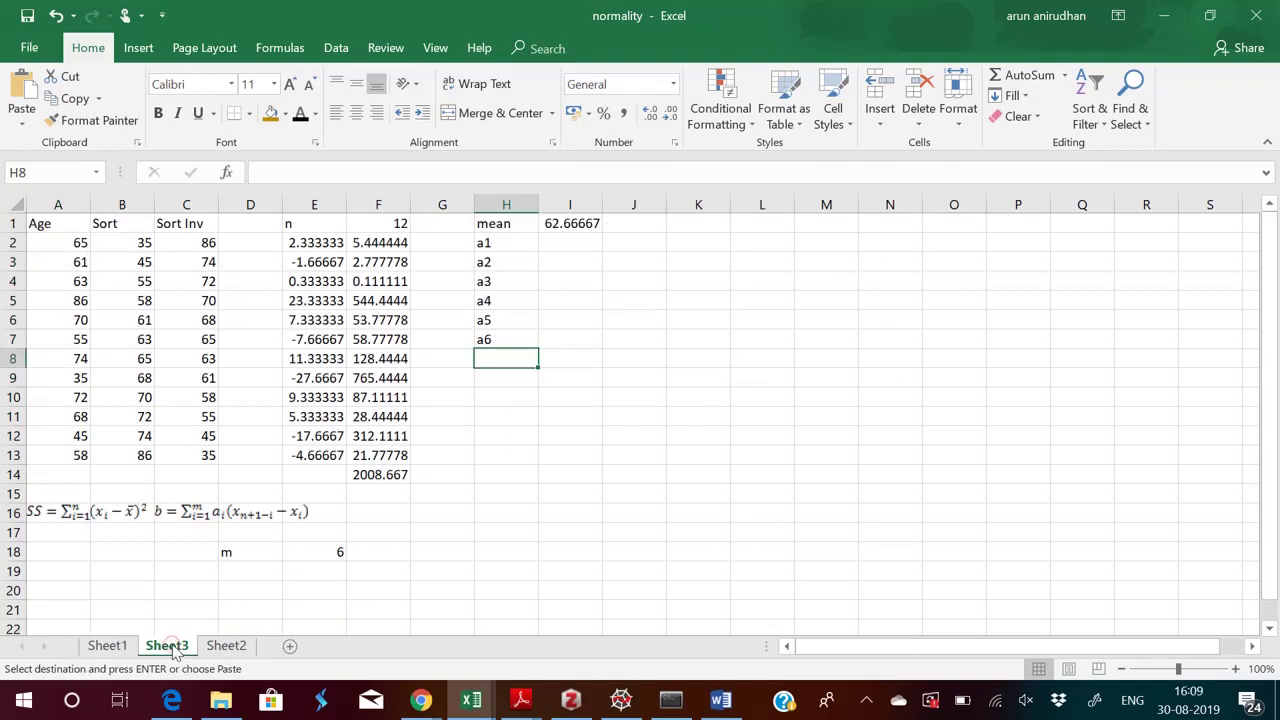
{"action": "left_click", "coordinate": [570, 245]}
{"action": "left_click", "coordinate": [570, 245]}
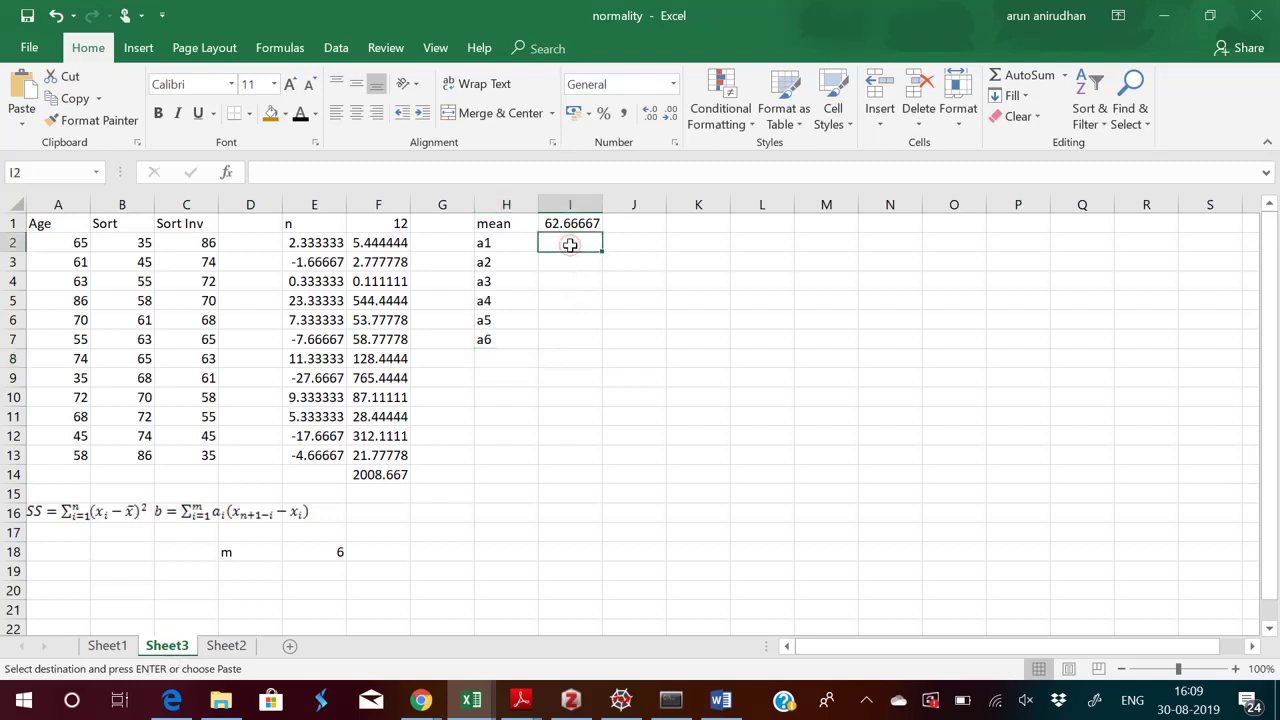
{"action": "key", "text": "ctrl+v"}
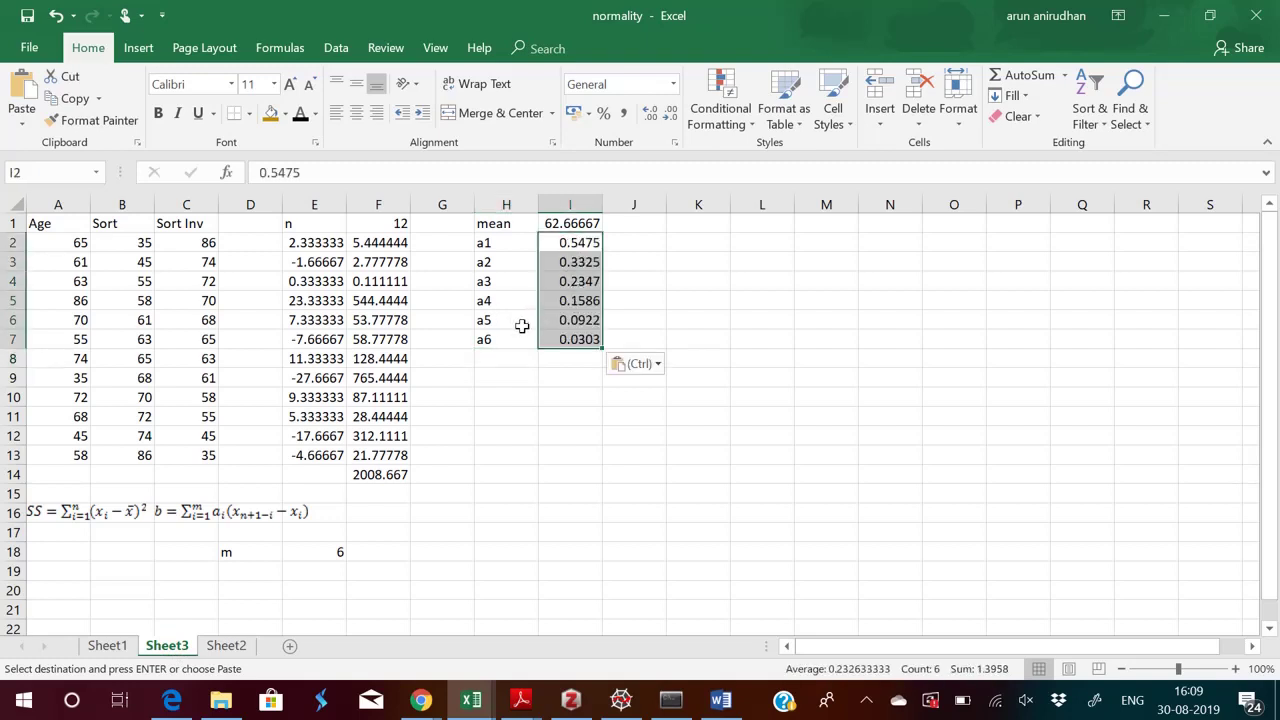
{"action": "key", "text": "alt+Tab"}
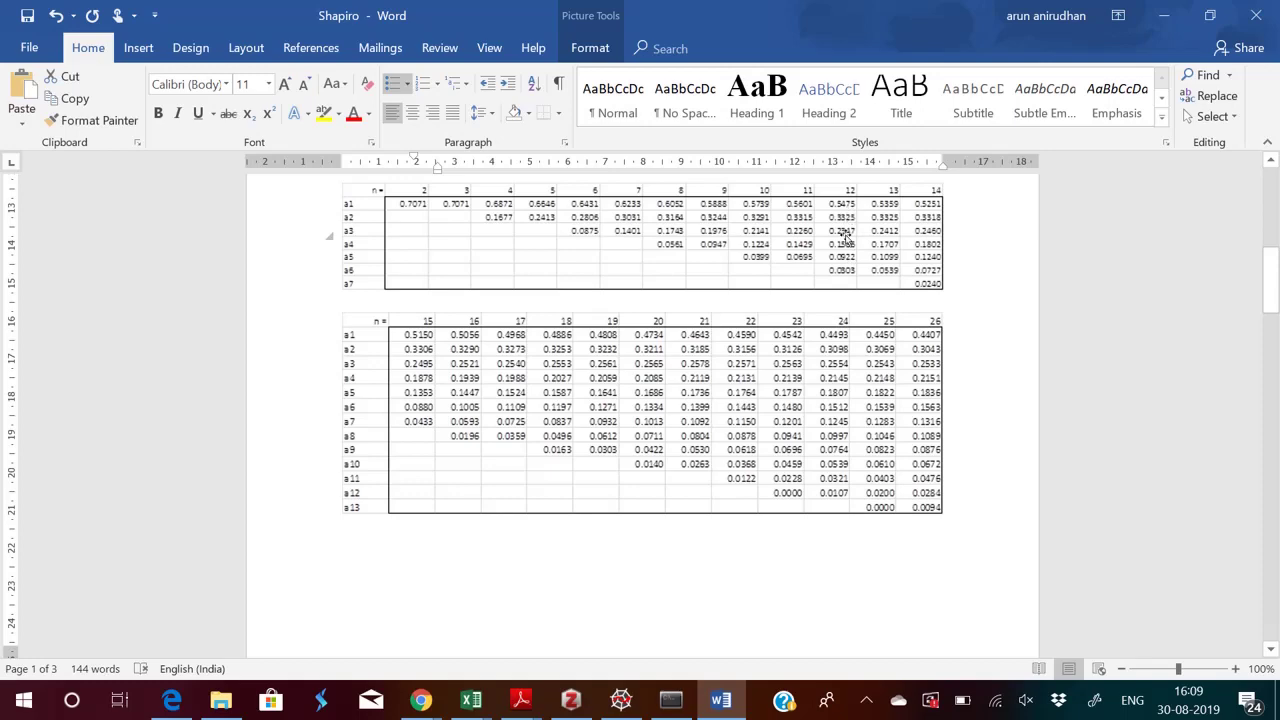
{"action": "key", "text": "alt+Tab"}
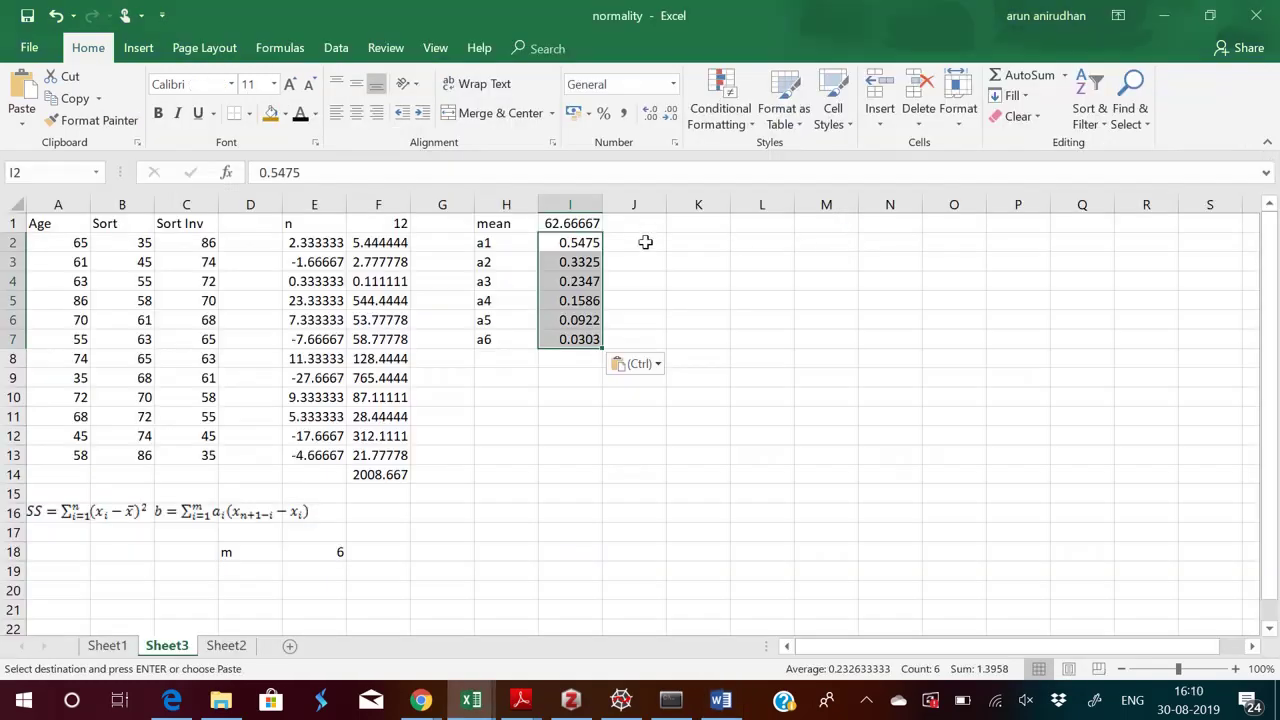
- Multiply each weight by its sorted-pair difference with =I2*(C2-B2) in J2 and fill the formula down to J7
{"action": "left_click", "coordinate": [644, 246]}
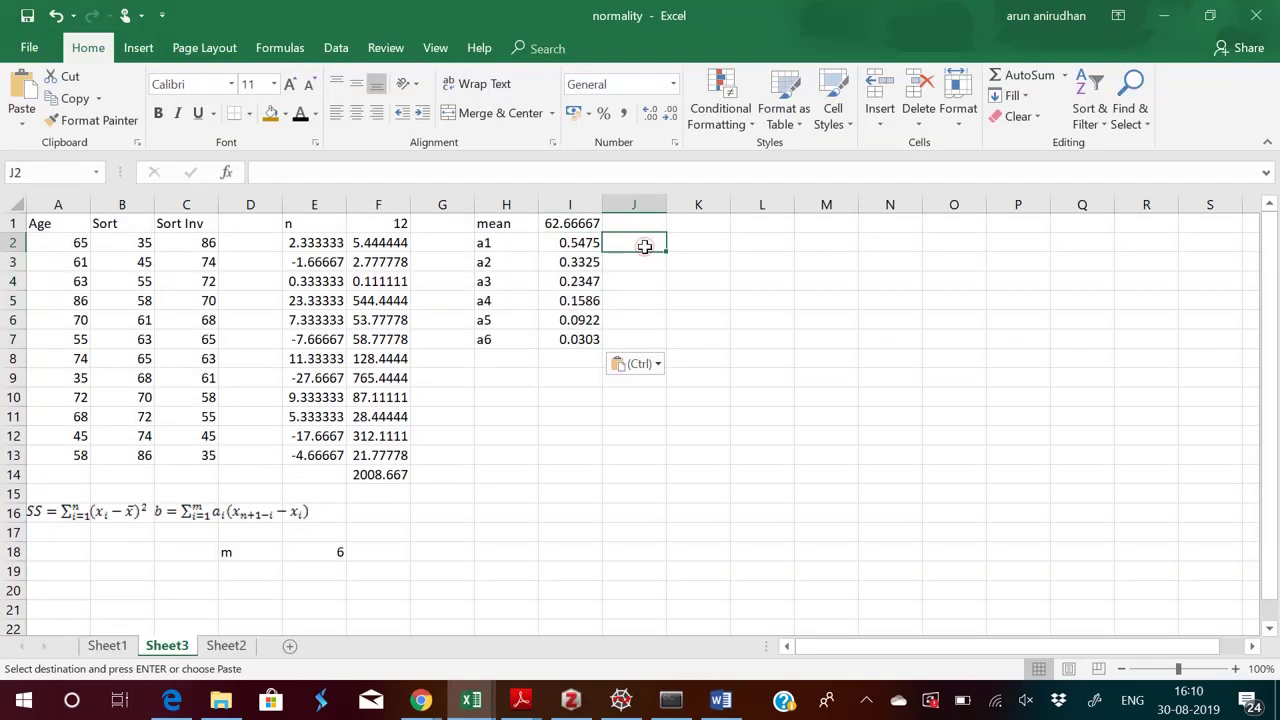
{"action": "type", "text": "="}
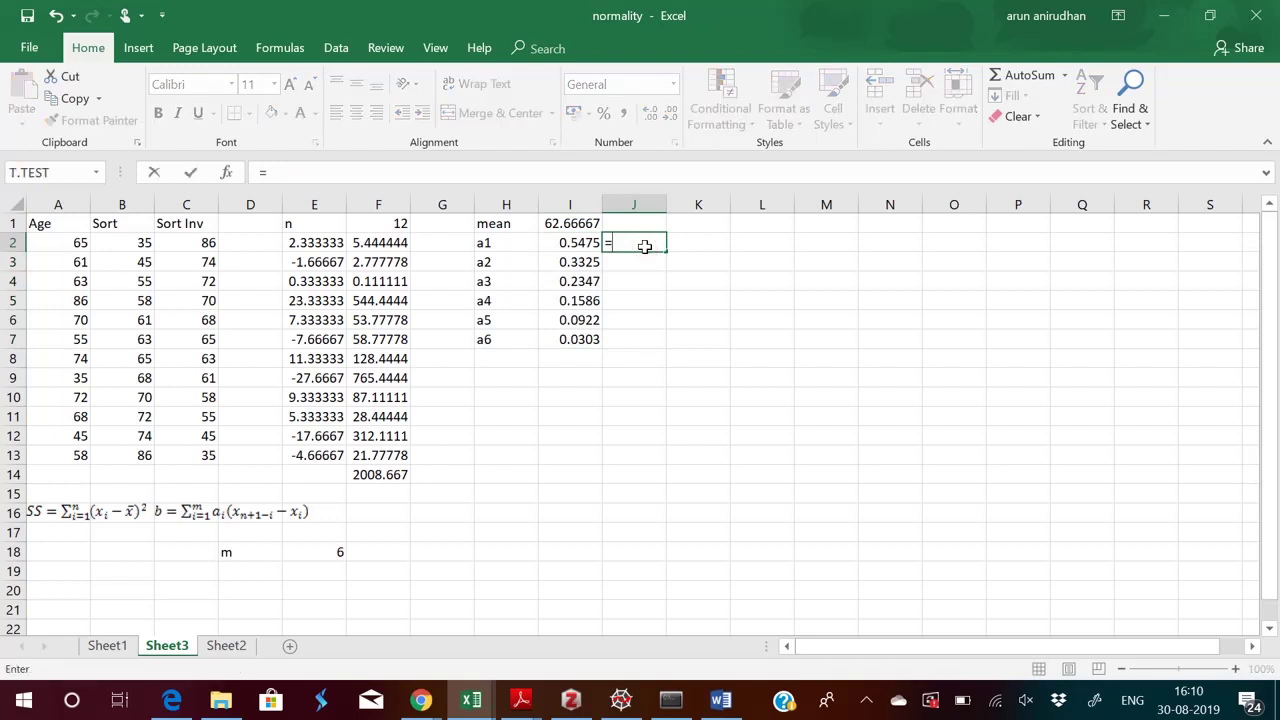
{"action": "left_click", "coordinate": [588, 244]}
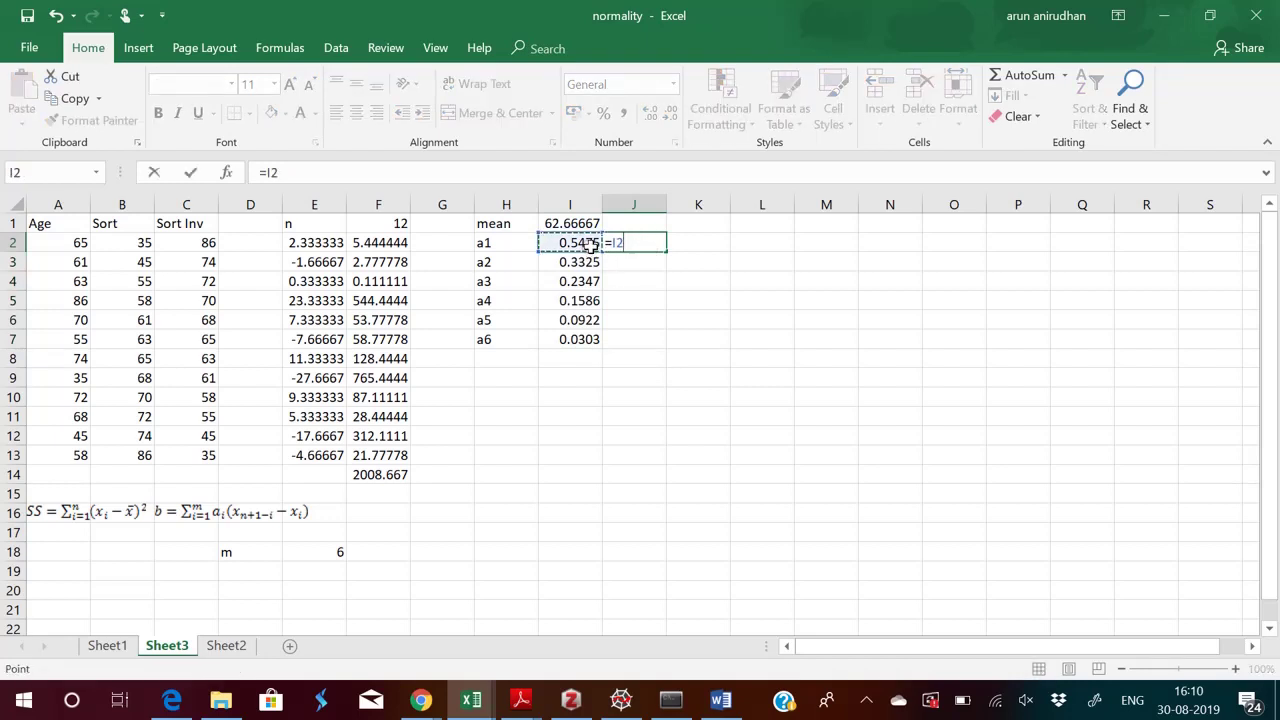
{"action": "left_click", "coordinate": [471, 176]}
{"action": "type", "text": "*("}
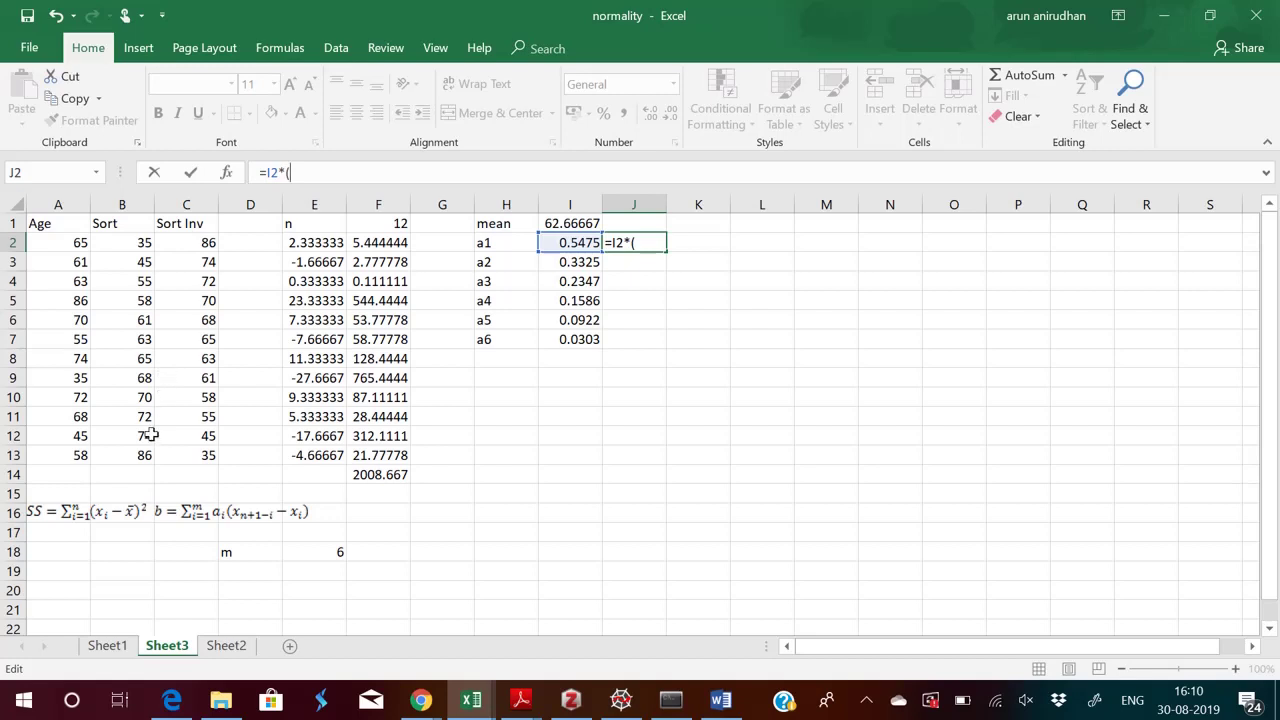
{"action": "left_click", "coordinate": [210, 243]}
{"action": "type", "text": "-"}
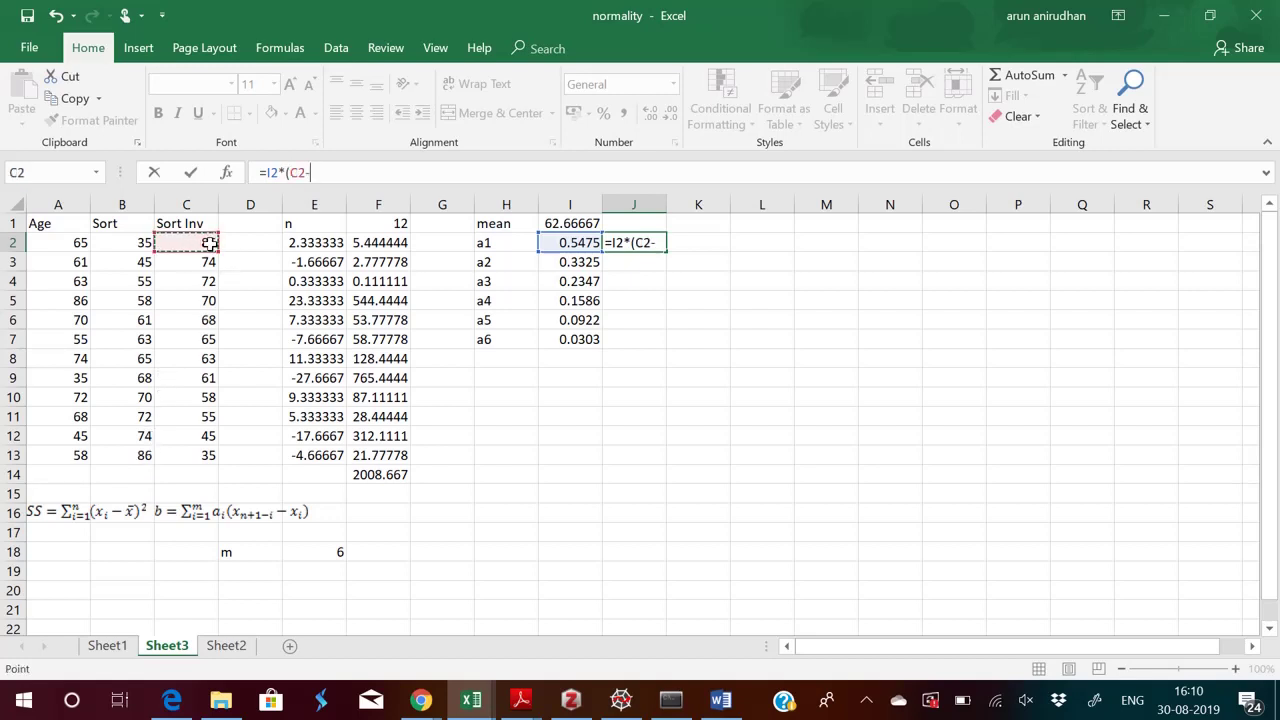
{"action": "left_click", "coordinate": [137, 247]}
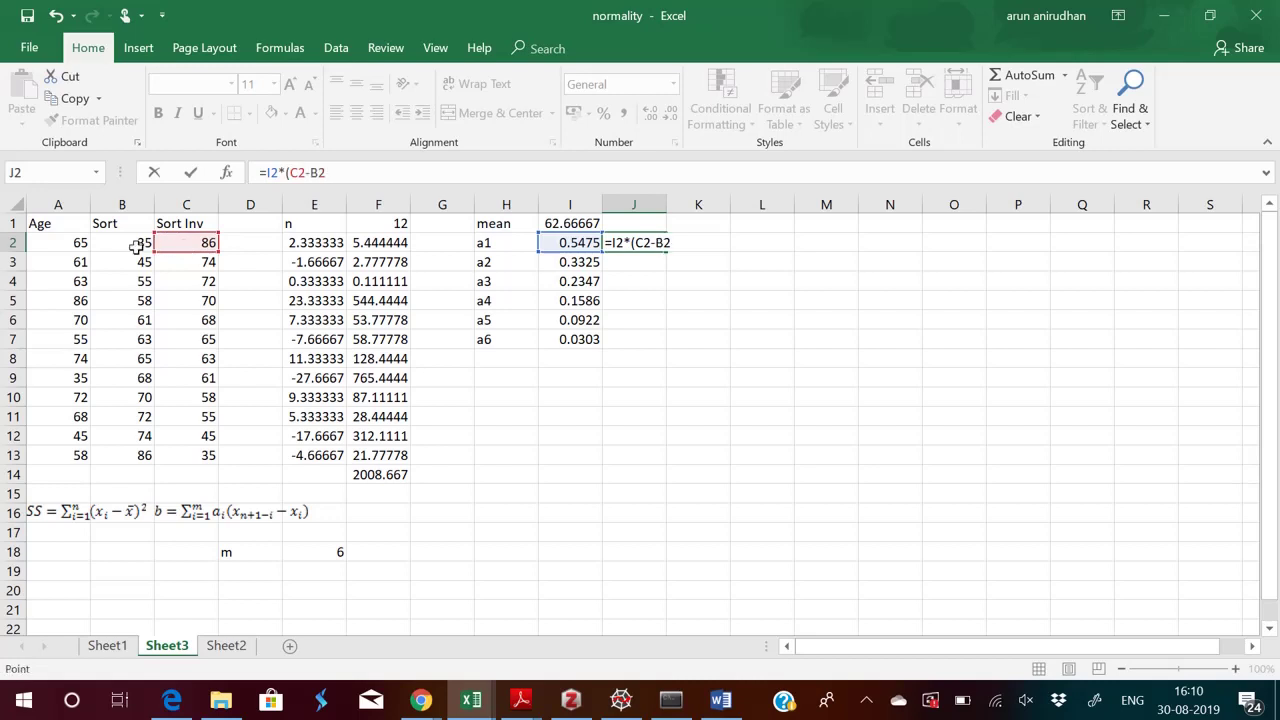
{"action": "type", "text": ")"}
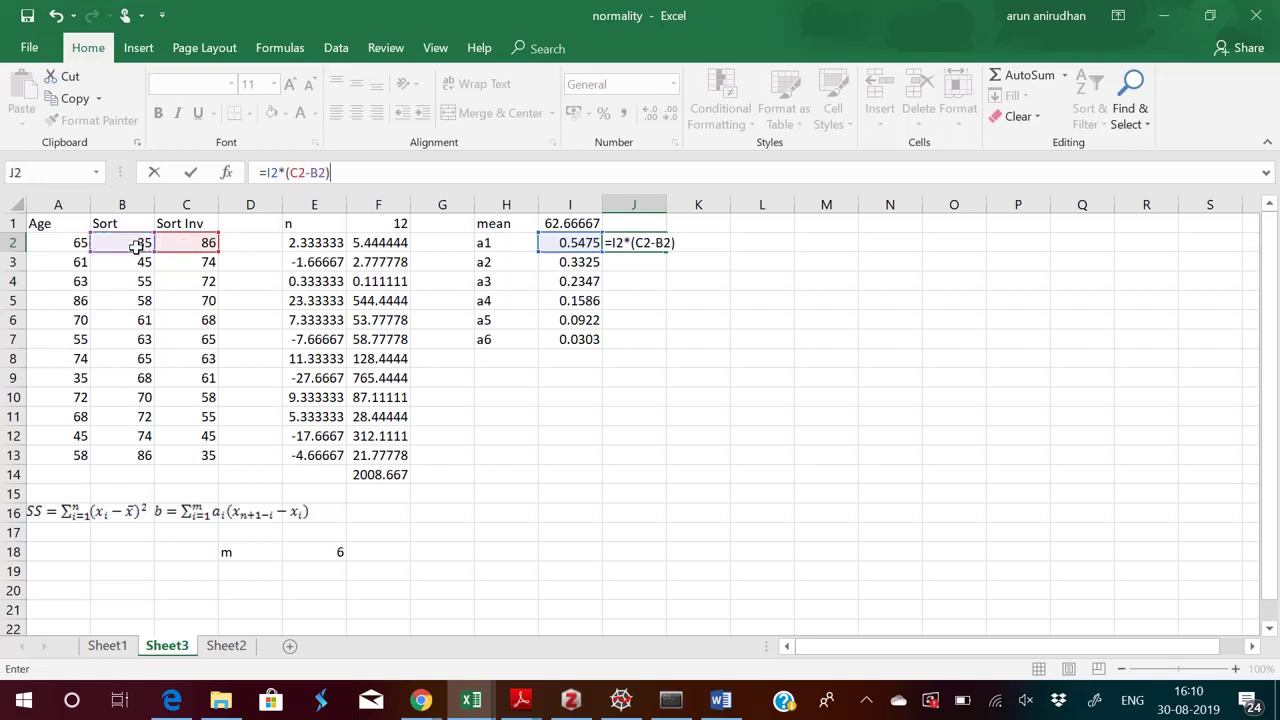
{"action": "key", "text": "Return"}
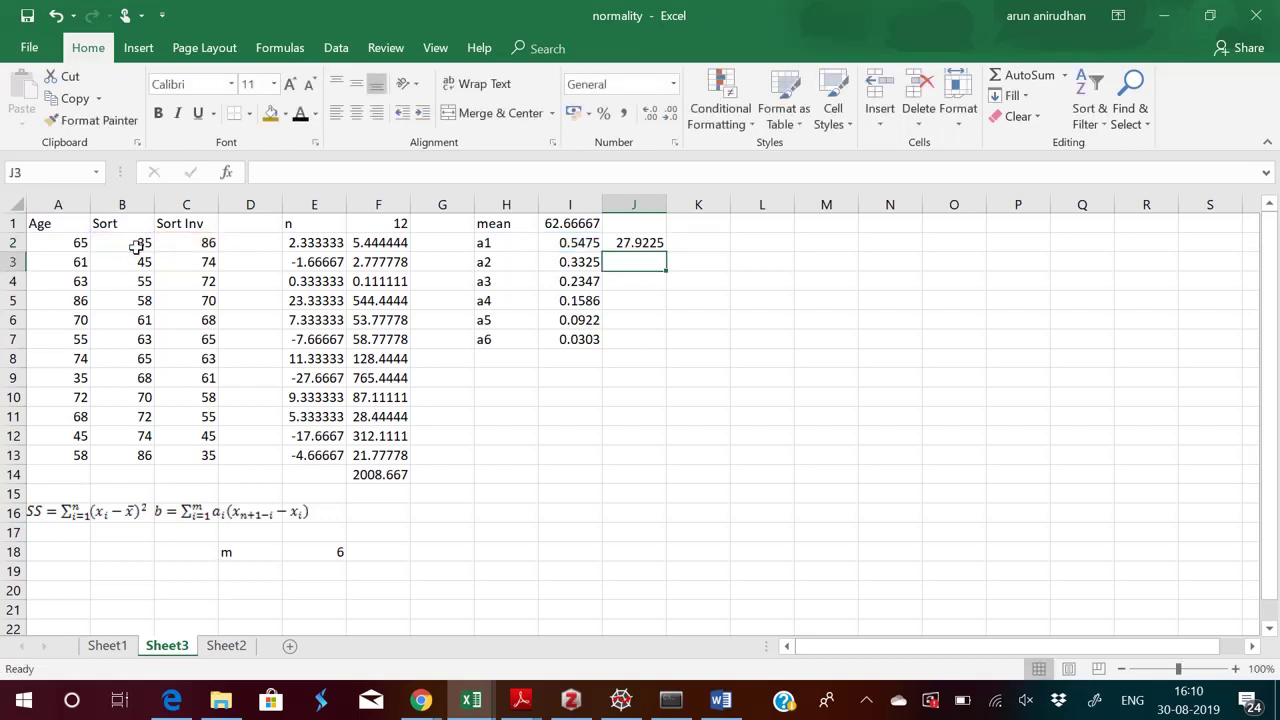
{"action": "left_click", "coordinate": [646, 243]}
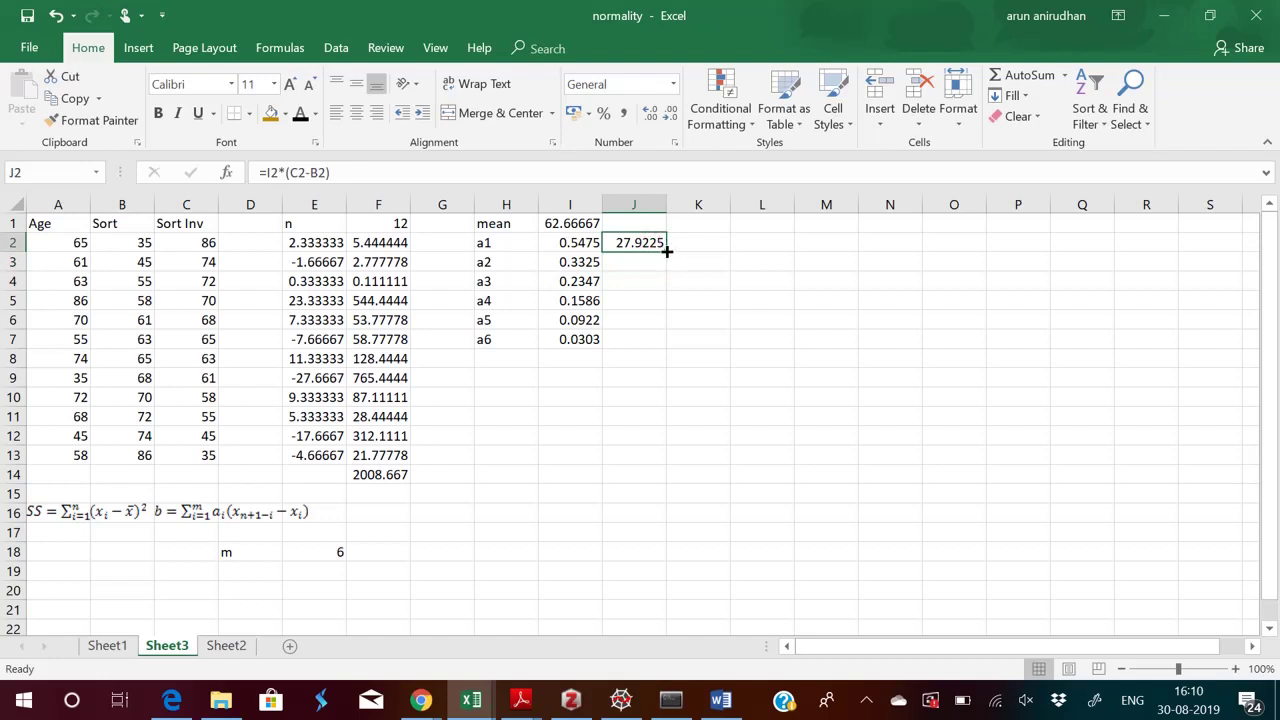
{"action": "left_click_drag", "start_coordinate": [666, 251], "coordinate": [657, 350]}
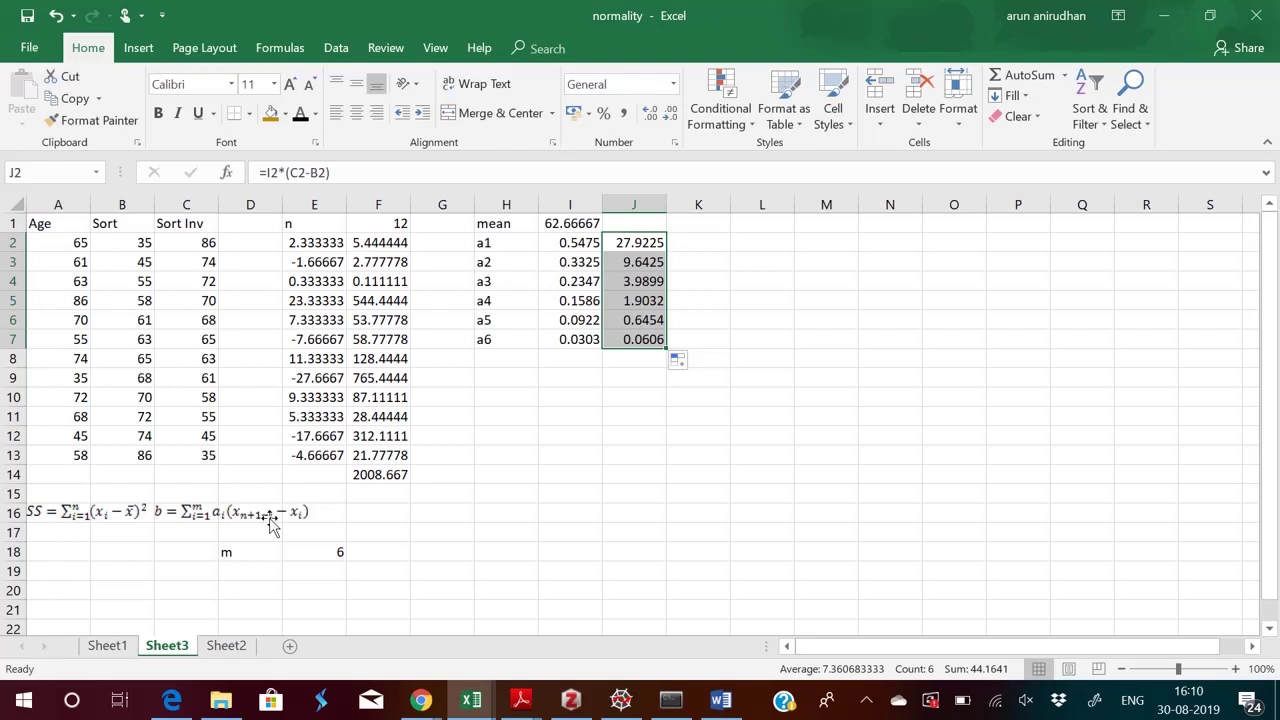
- Inspect the cell references used by the filled formula in J7
{"action": "left_click", "coordinate": [632, 358]}
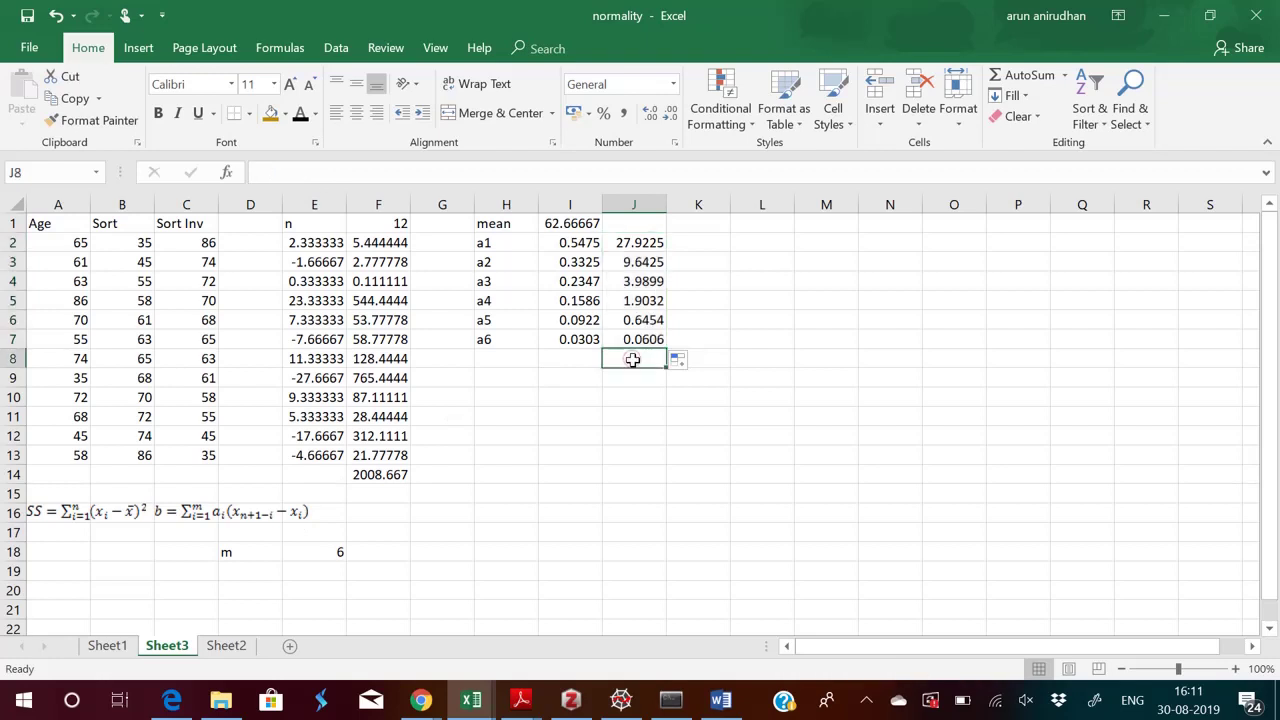
{"action": "left_click", "coordinate": [638, 339]}
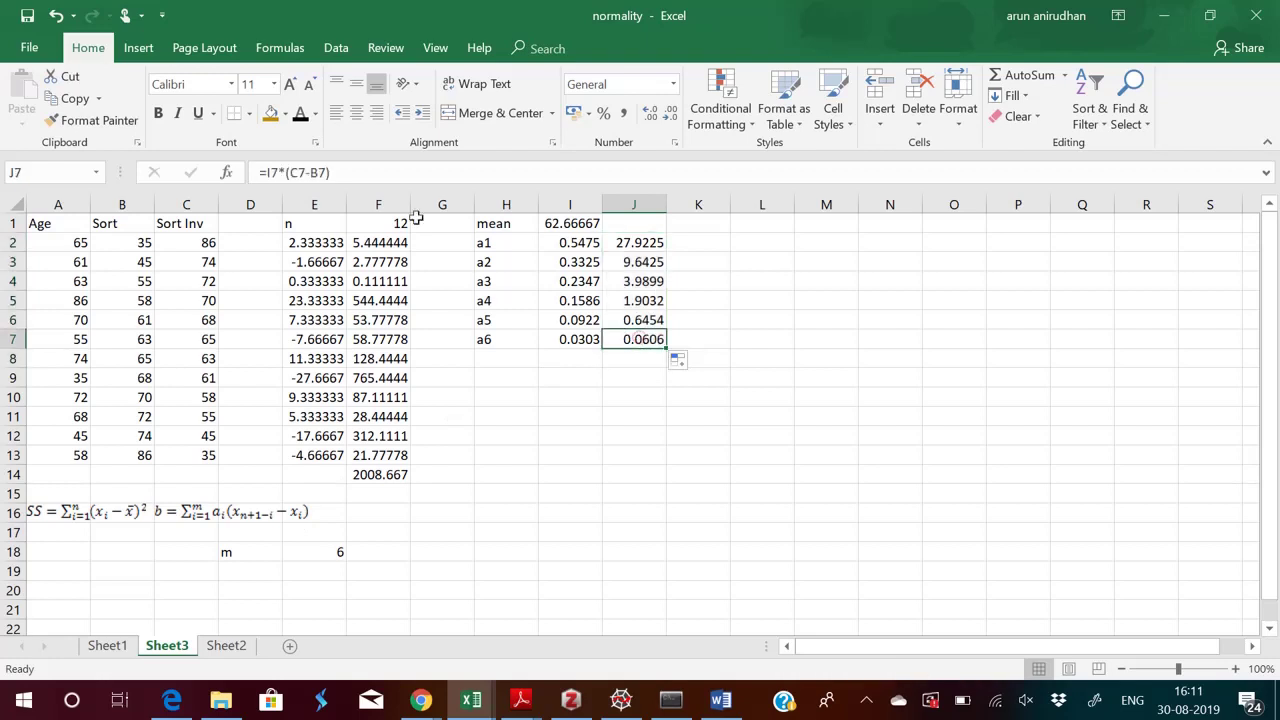
{"action": "left_click", "coordinate": [372, 174]}
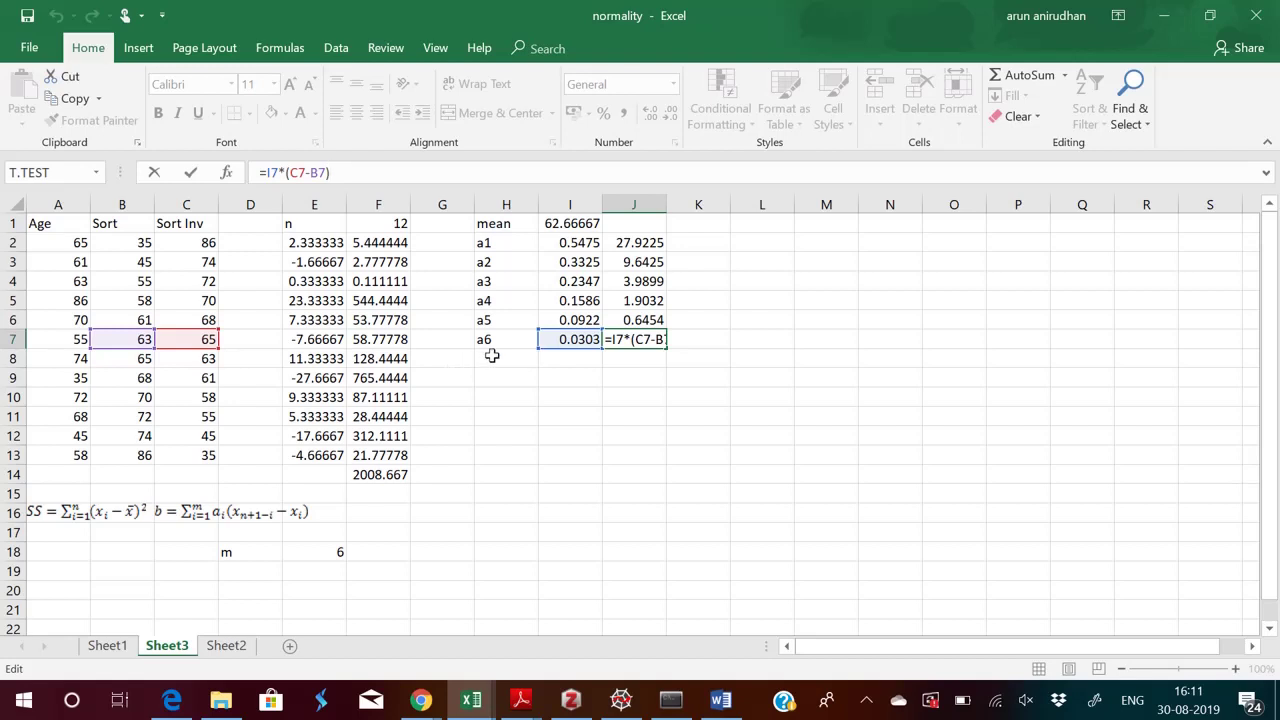
{"action": "key", "text": "ctrl+Return"}
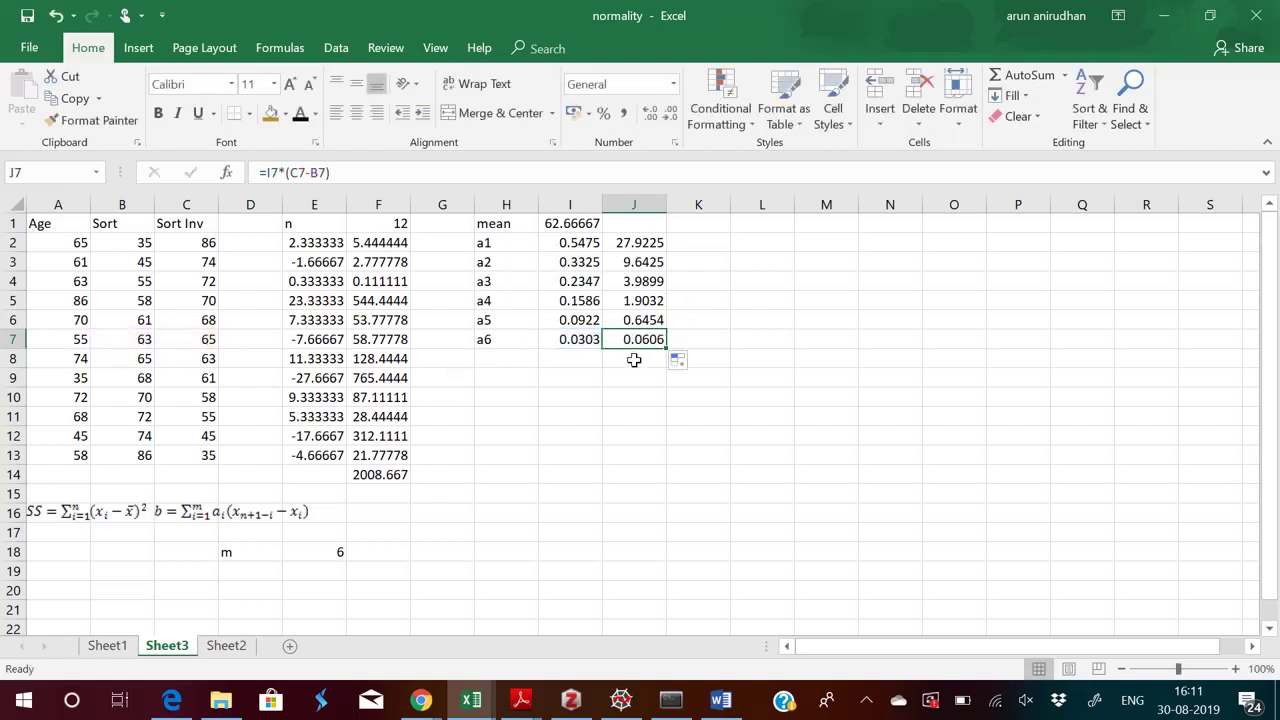
- Total the weighted differences J2:J7 with AutoSum in J8
{"action": "left_click", "coordinate": [633, 361]}
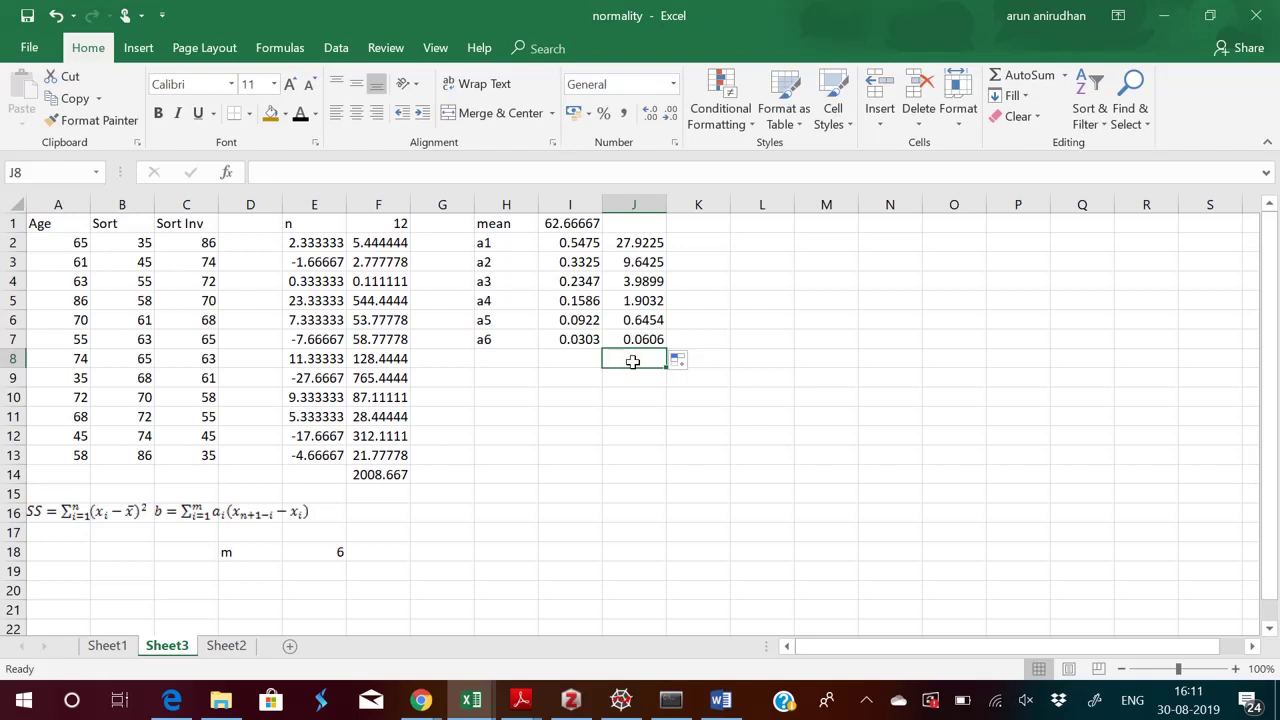
{"action": "left_click", "coordinate": [1025, 78]}
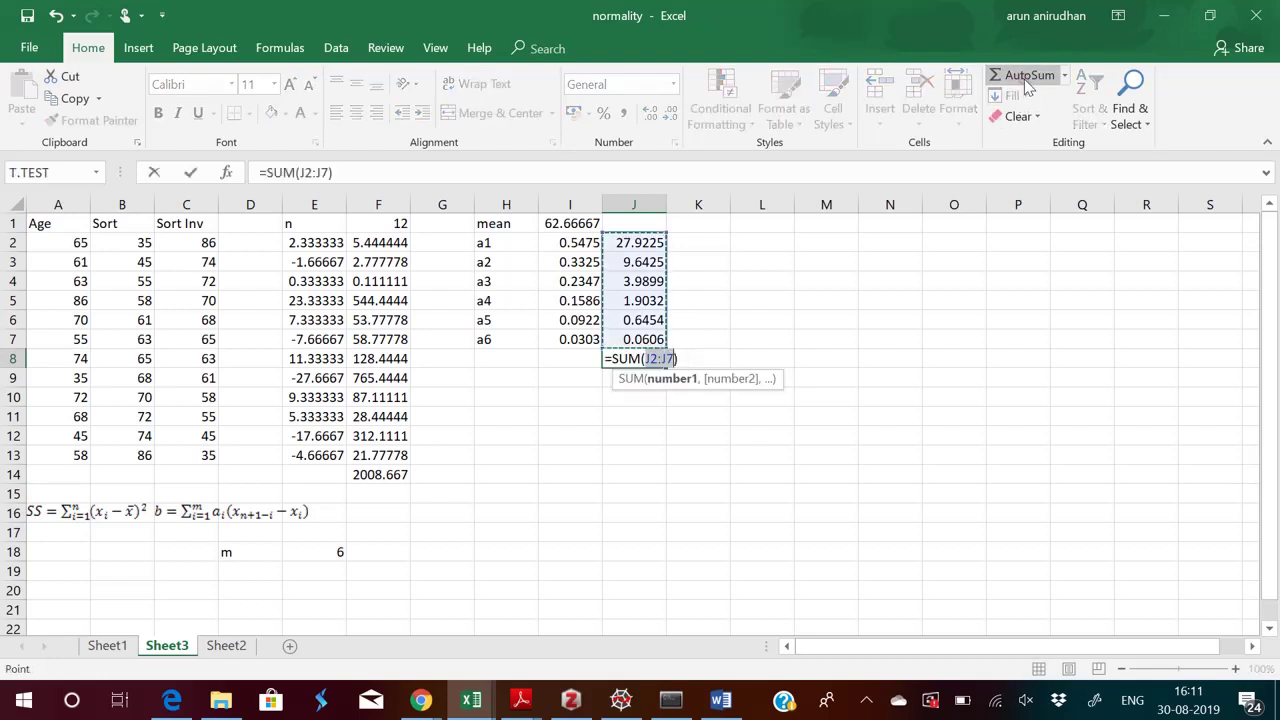
{"action": "key", "text": "Return"}
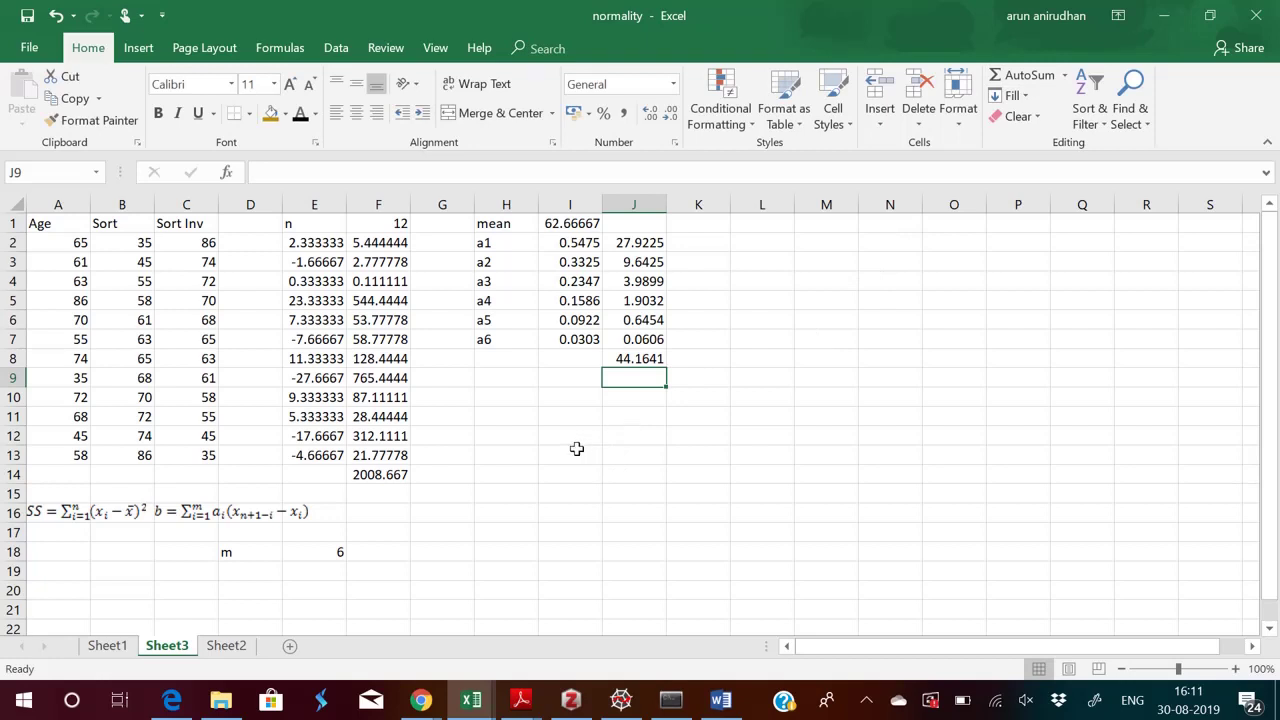
- Label H16 as SS and link I16 to the sum of squares with =F14
{"action": "left_click", "coordinate": [515, 517]}
{"action": "type", "text": "SS"}
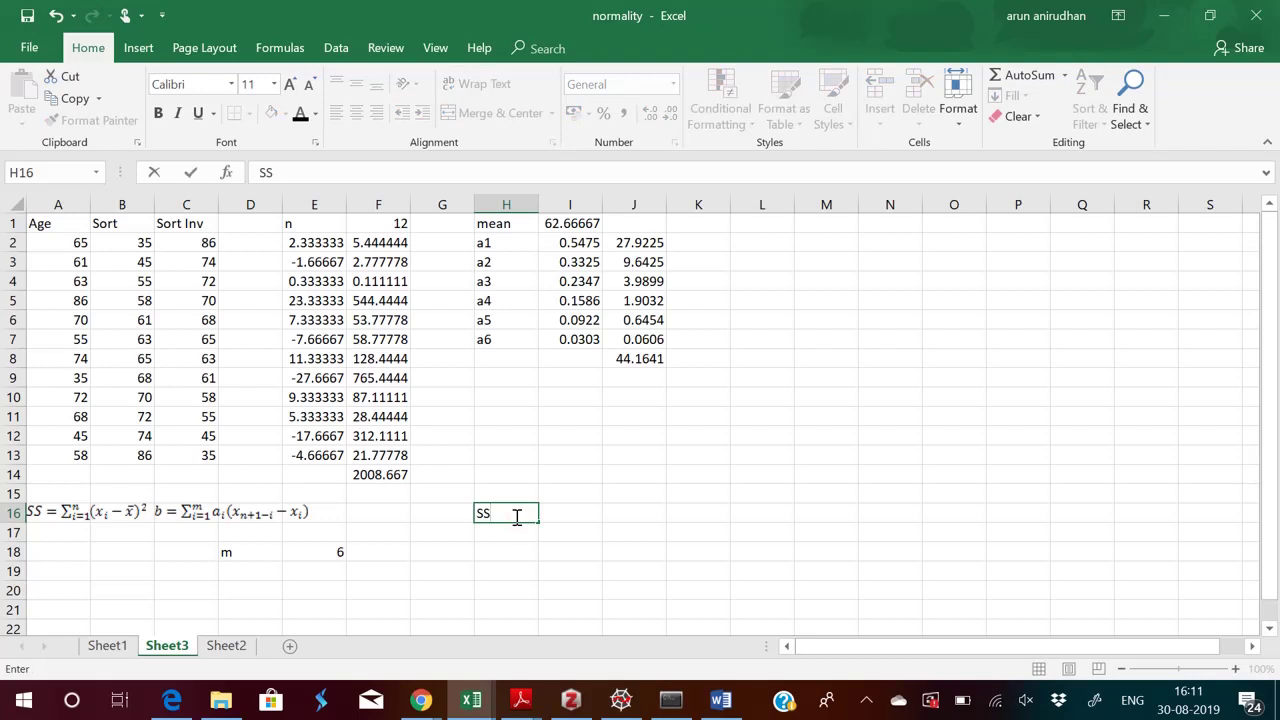
{"action": "key", "text": "Tab"}
{"action": "type", "text": "="}
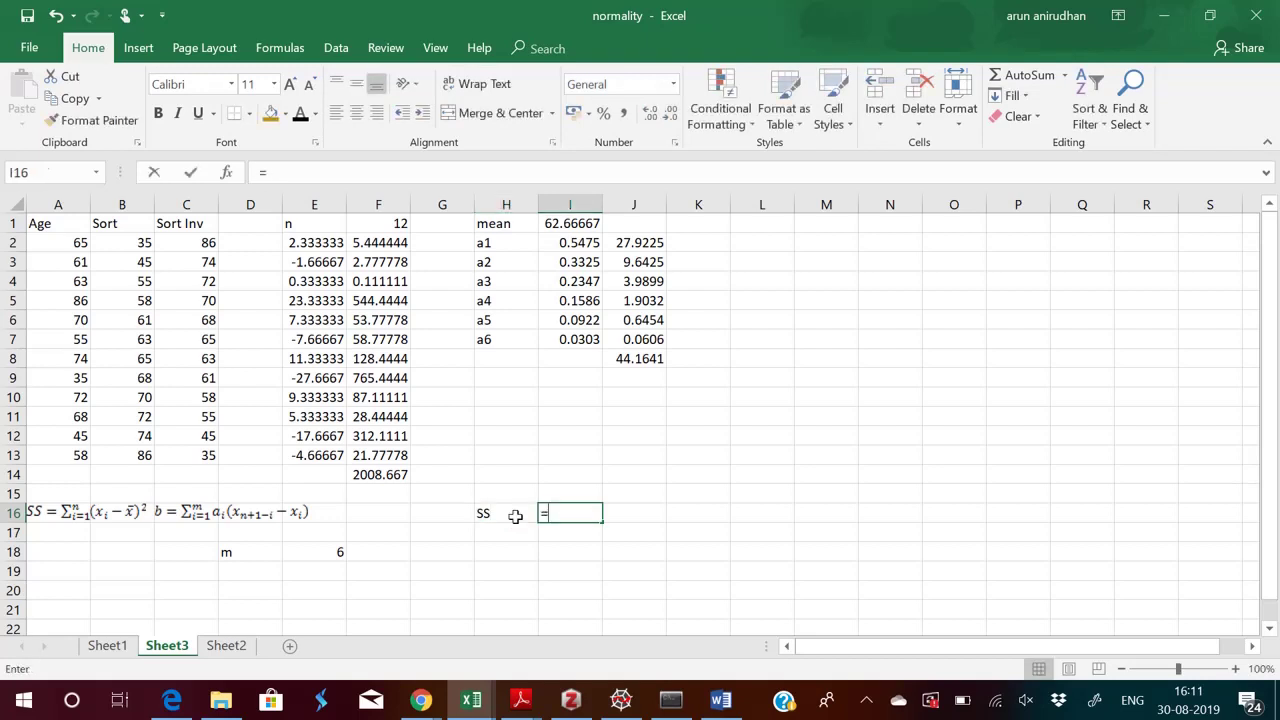
{"action": "left_click", "coordinate": [390, 477]}
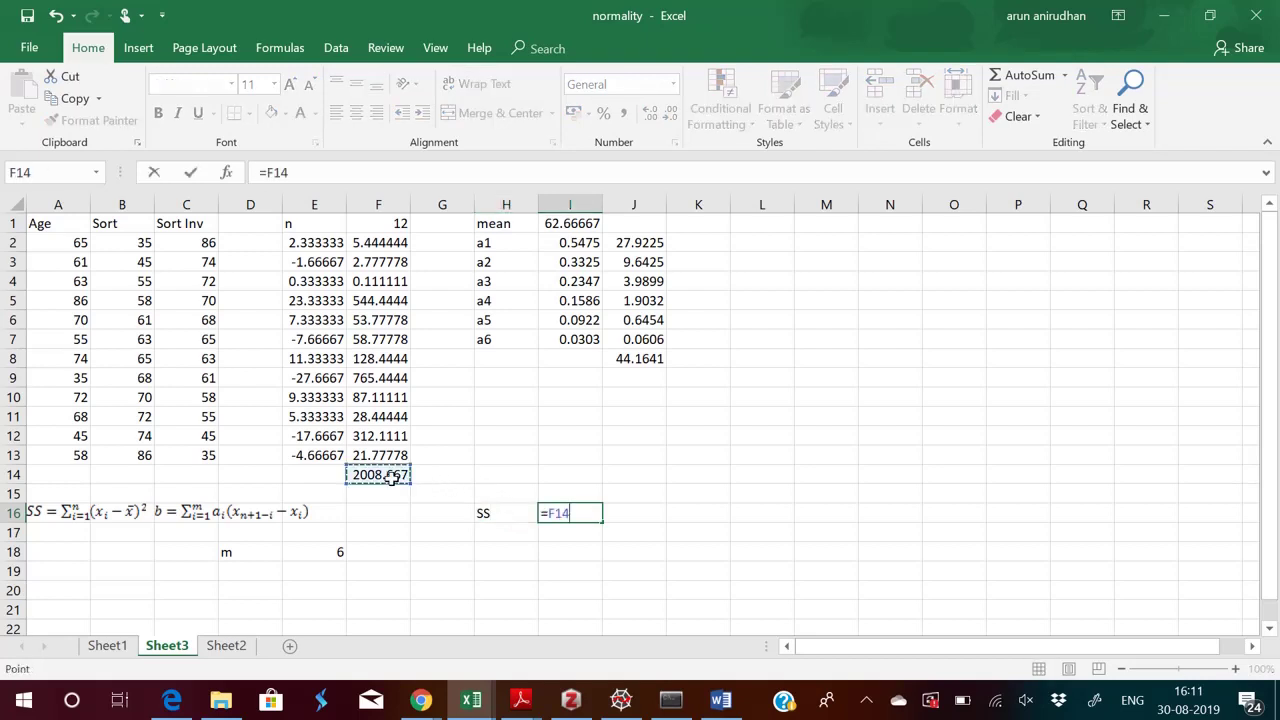
{"action": "key", "text": "Return"}
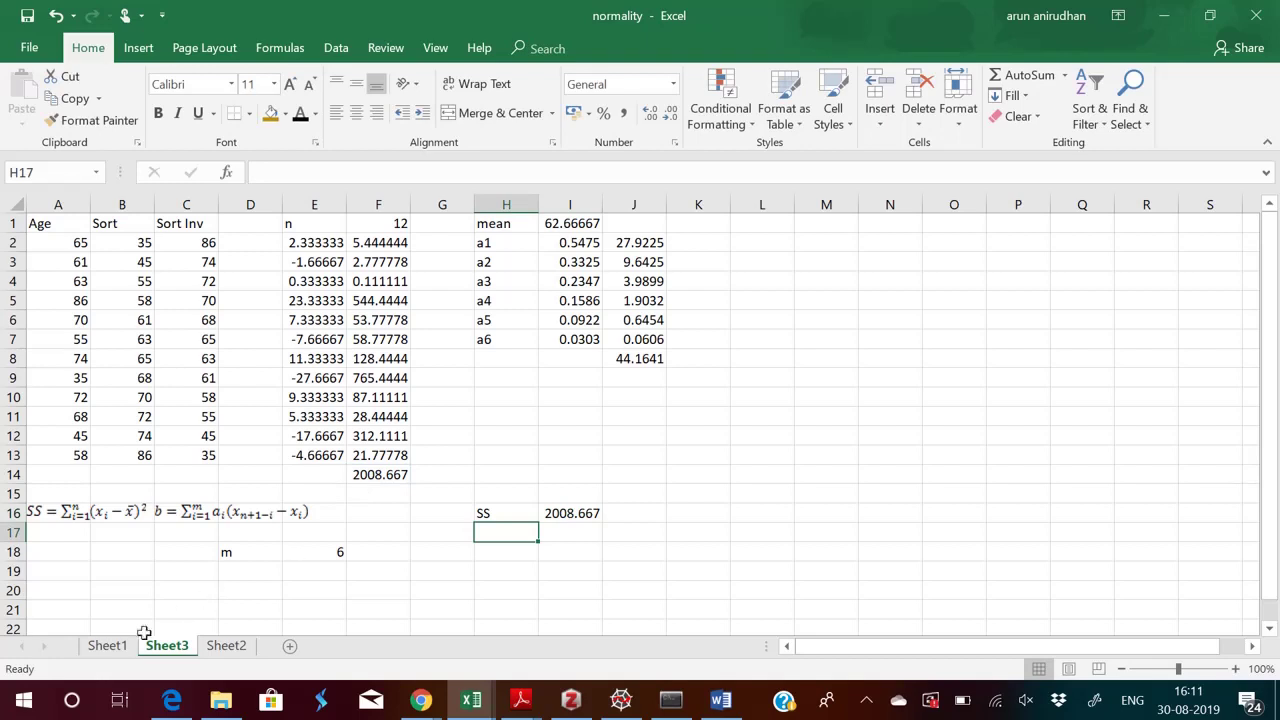
- Check the layout on Sheet1, then on Sheet3 label H17 as b and link I17 to the weighted-difference total in J8
{"action": "left_click", "coordinate": [108, 646]}
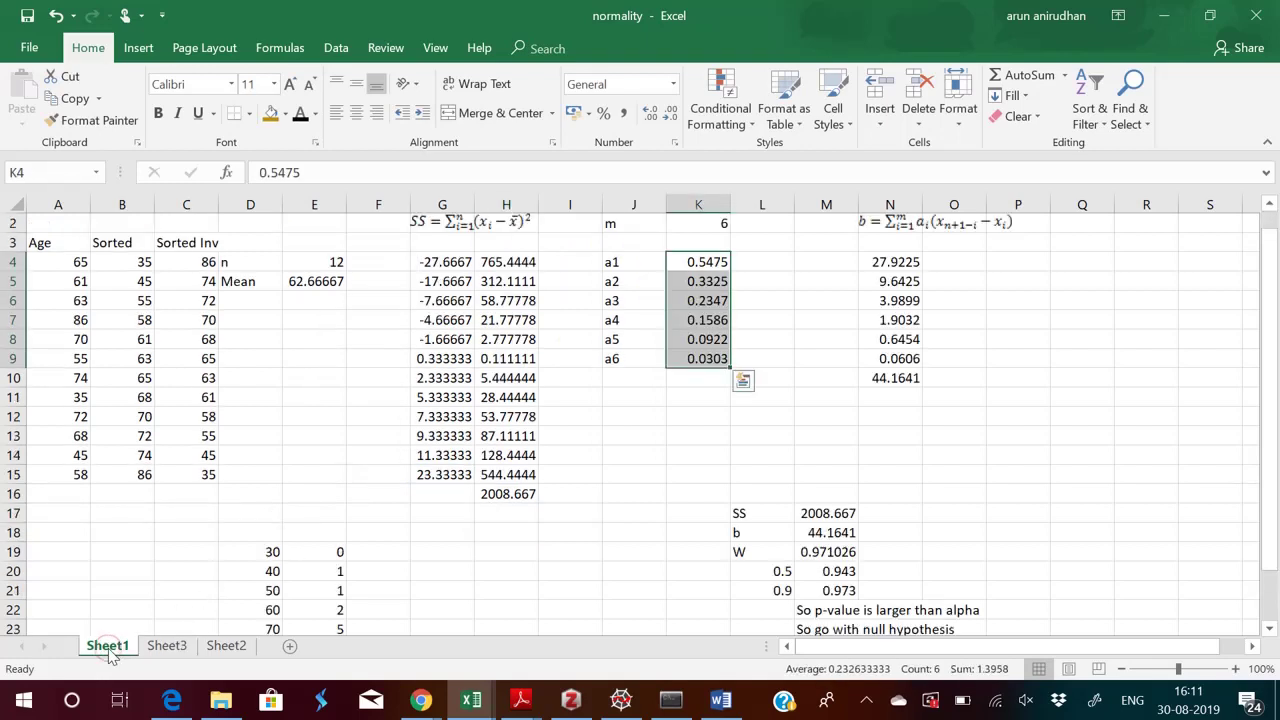
{"action": "left_click", "coordinate": [167, 646]}
{"action": "type", "text": "b"}
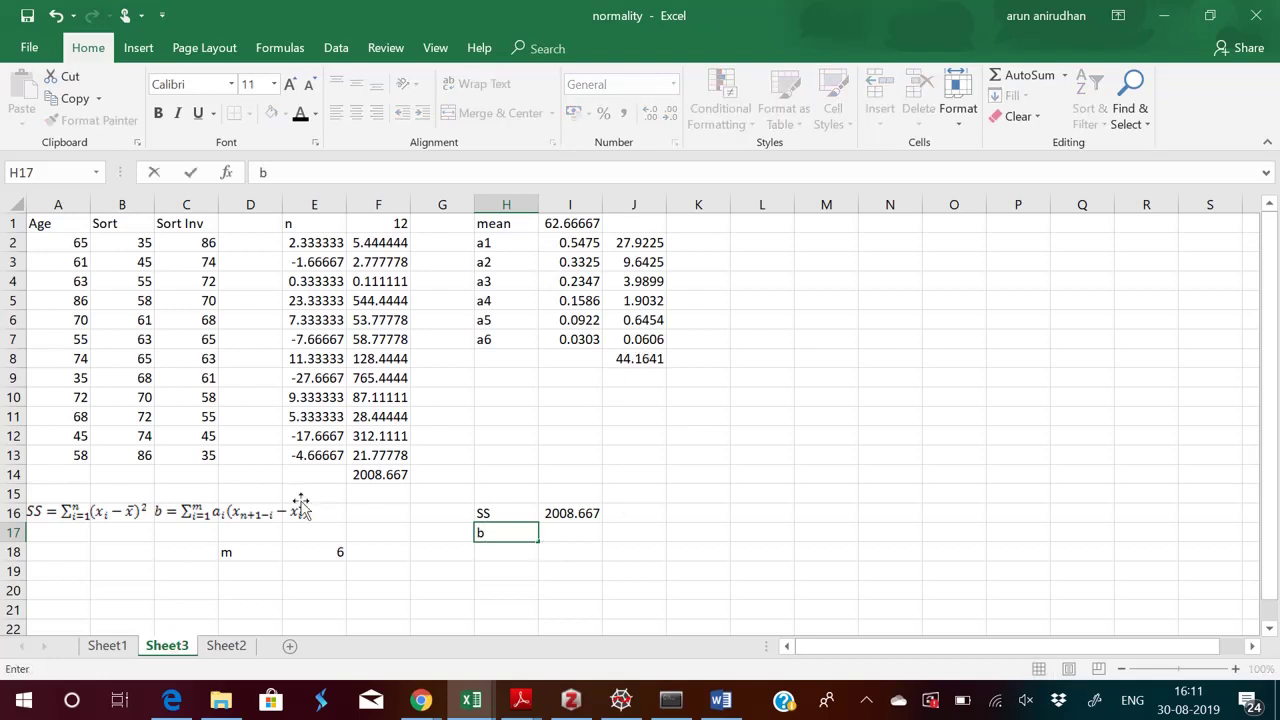
{"action": "left_click", "coordinate": [570, 537]}
{"action": "type", "text": "="}
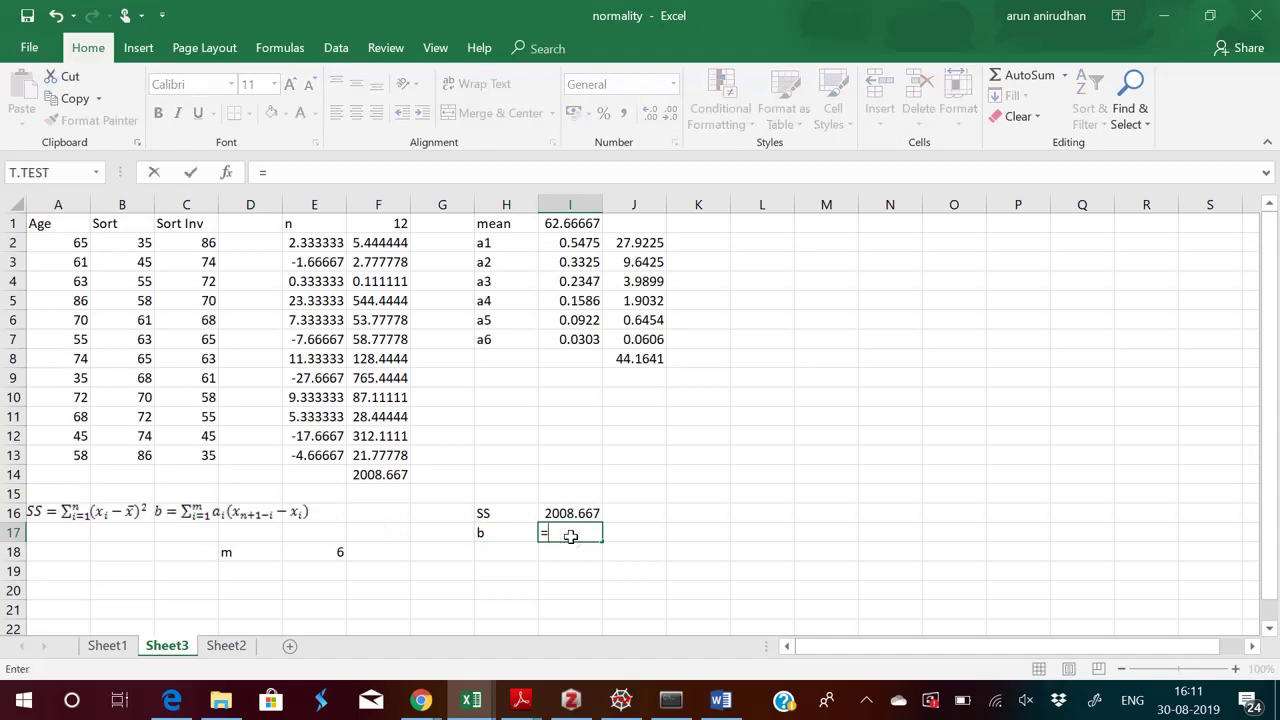
{"action": "left_click", "coordinate": [635, 358]}
{"action": "key", "text": "Return"}
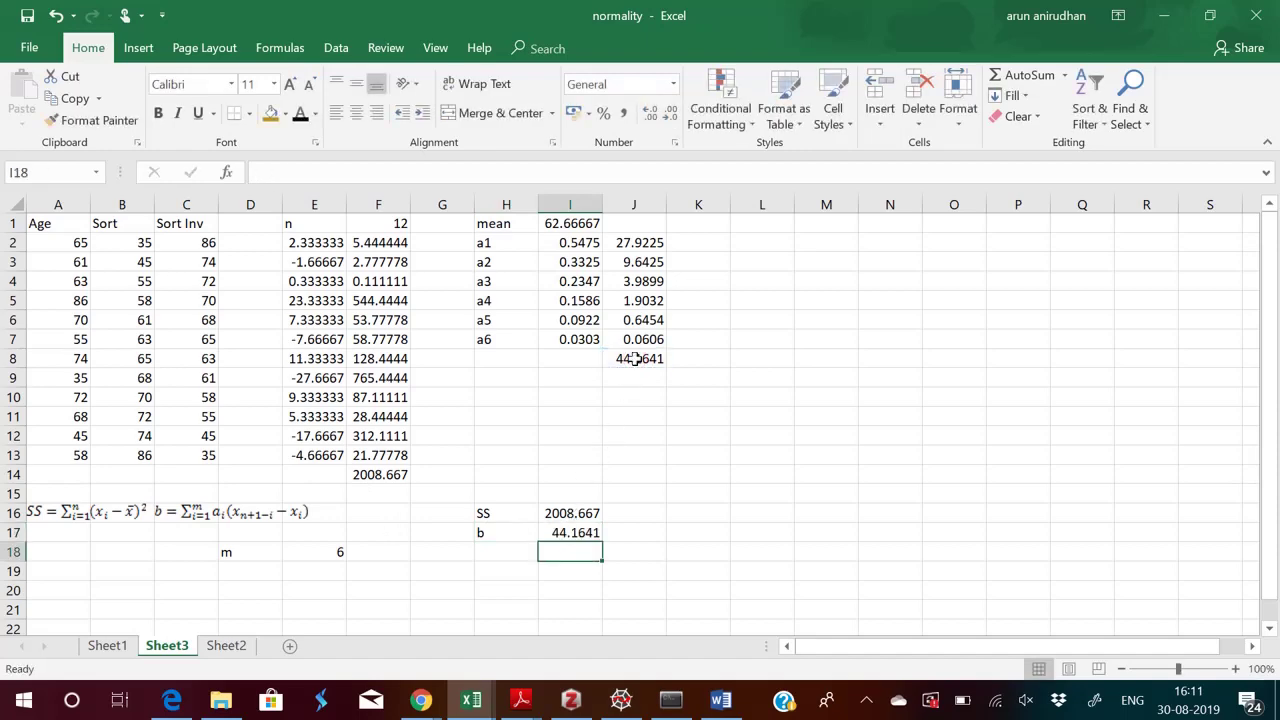
- Consult the test statistic formula in the Shapiro document in Word, then in Excel label H18 as W and enter =I17^2/I16 in I18
{"action": "key", "text": "alt+Tab"}
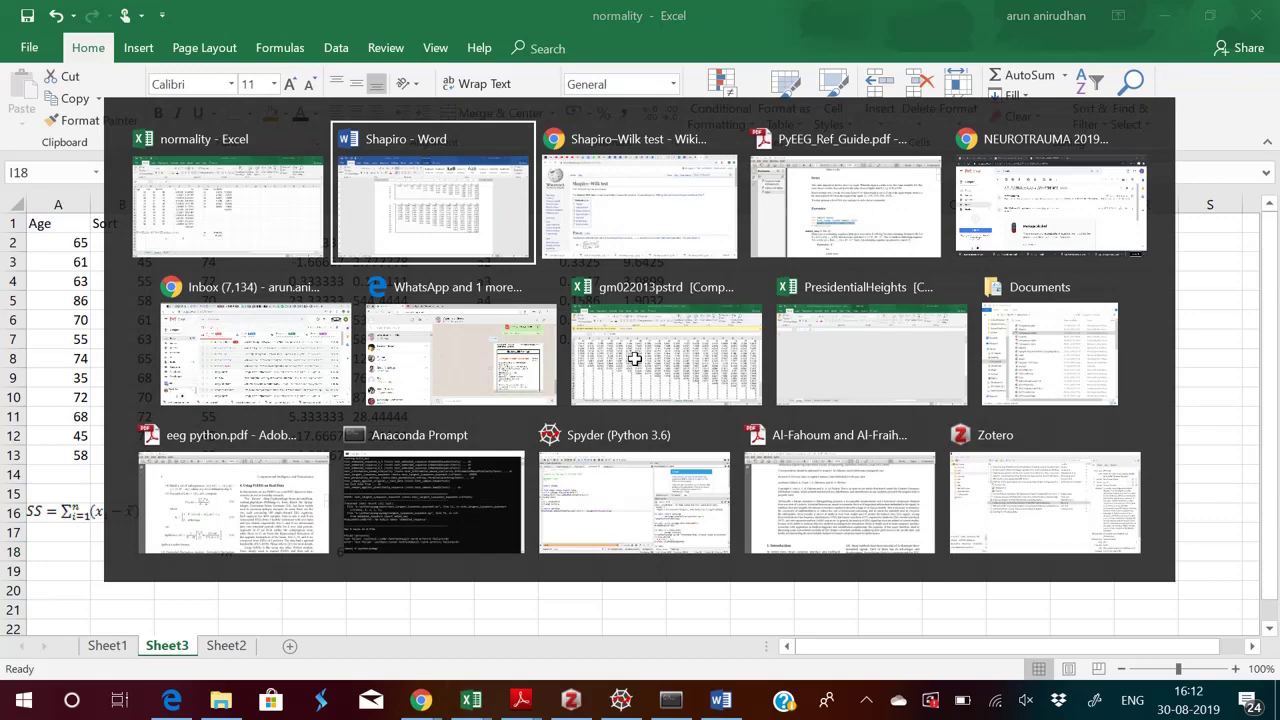
{"action": "scroll", "coordinate": [537, 366], "scroll_direction": "up", "scroll_amount": 10}
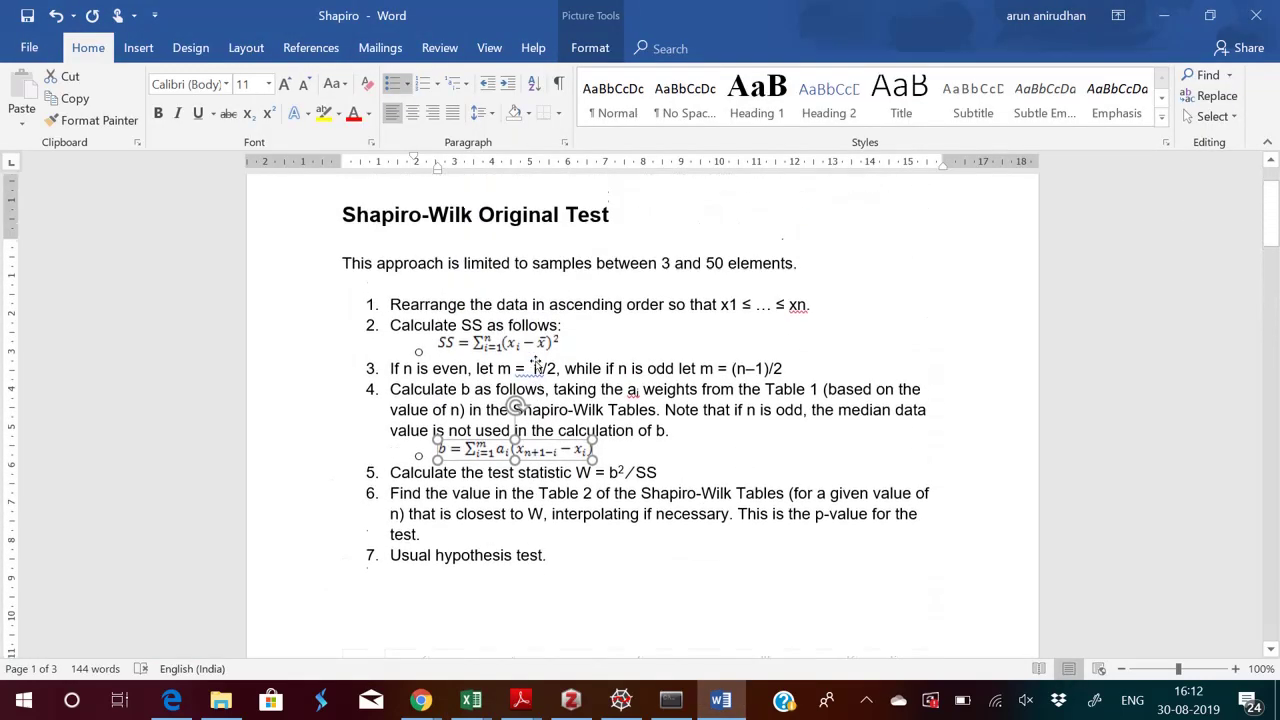
{"action": "left_click", "coordinate": [713, 511]}
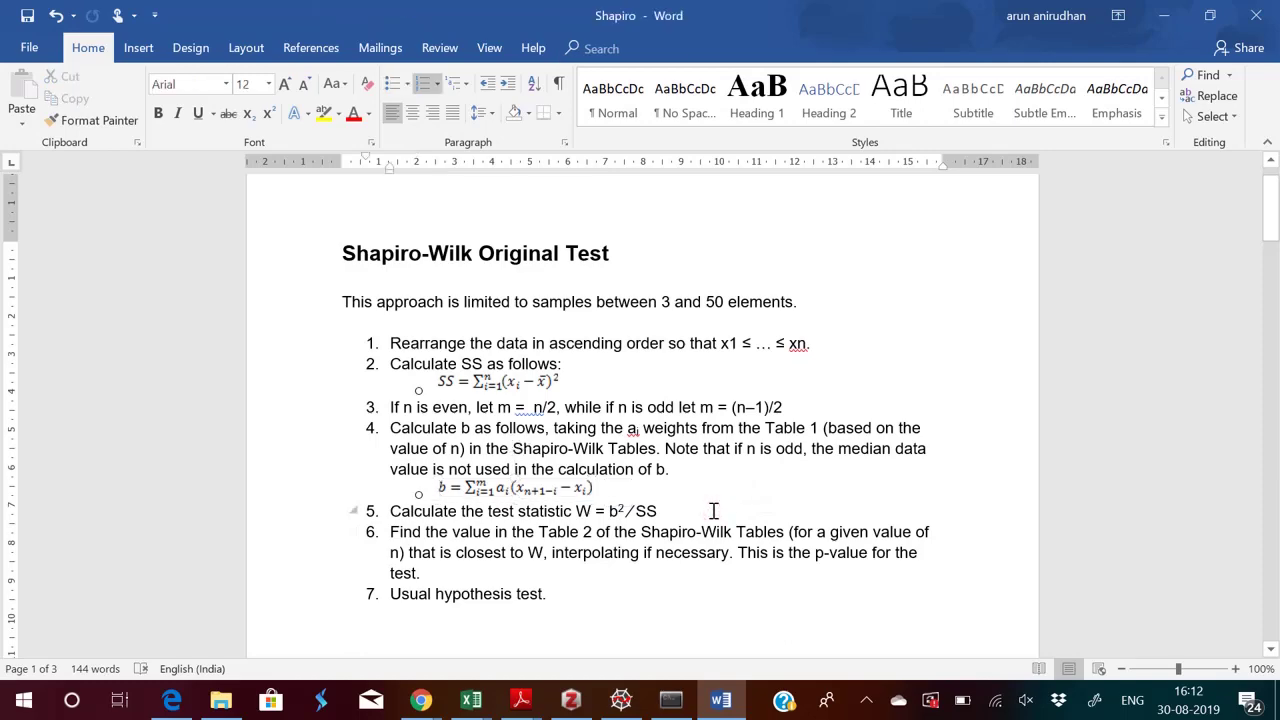
{"action": "key", "text": "alt+Tab"}
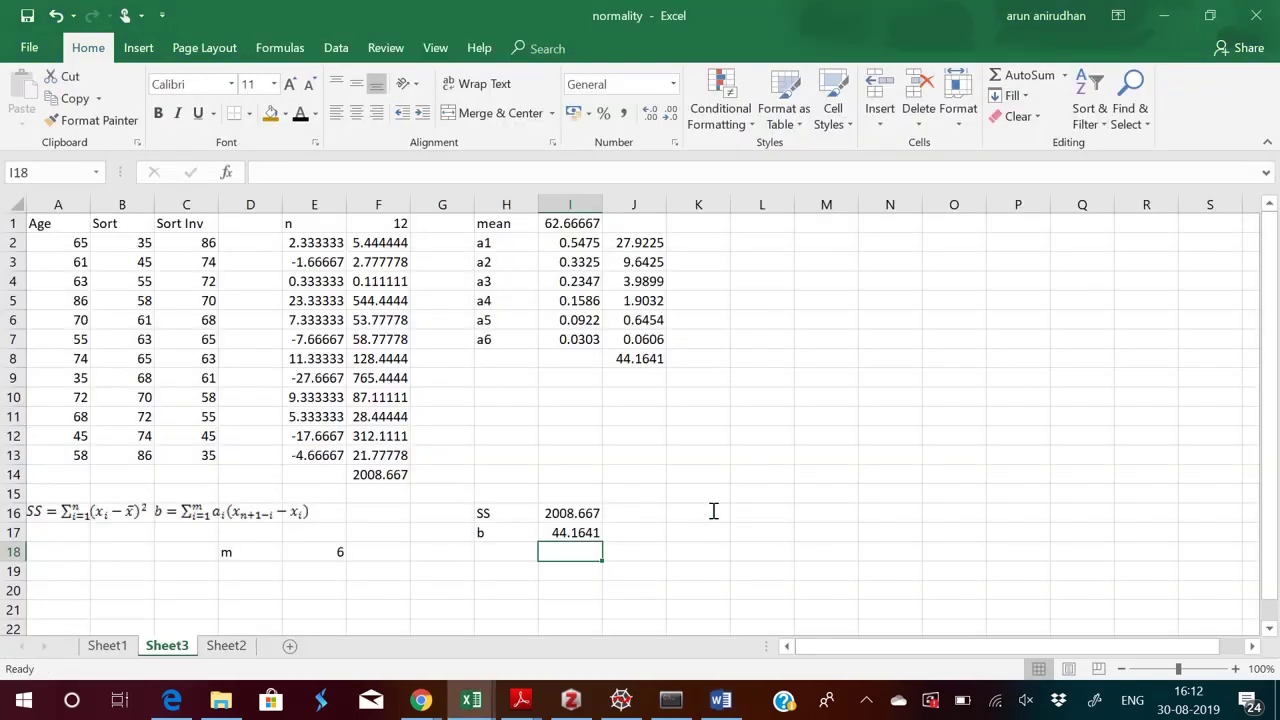
{"action": "left_click", "coordinate": [515, 553]}
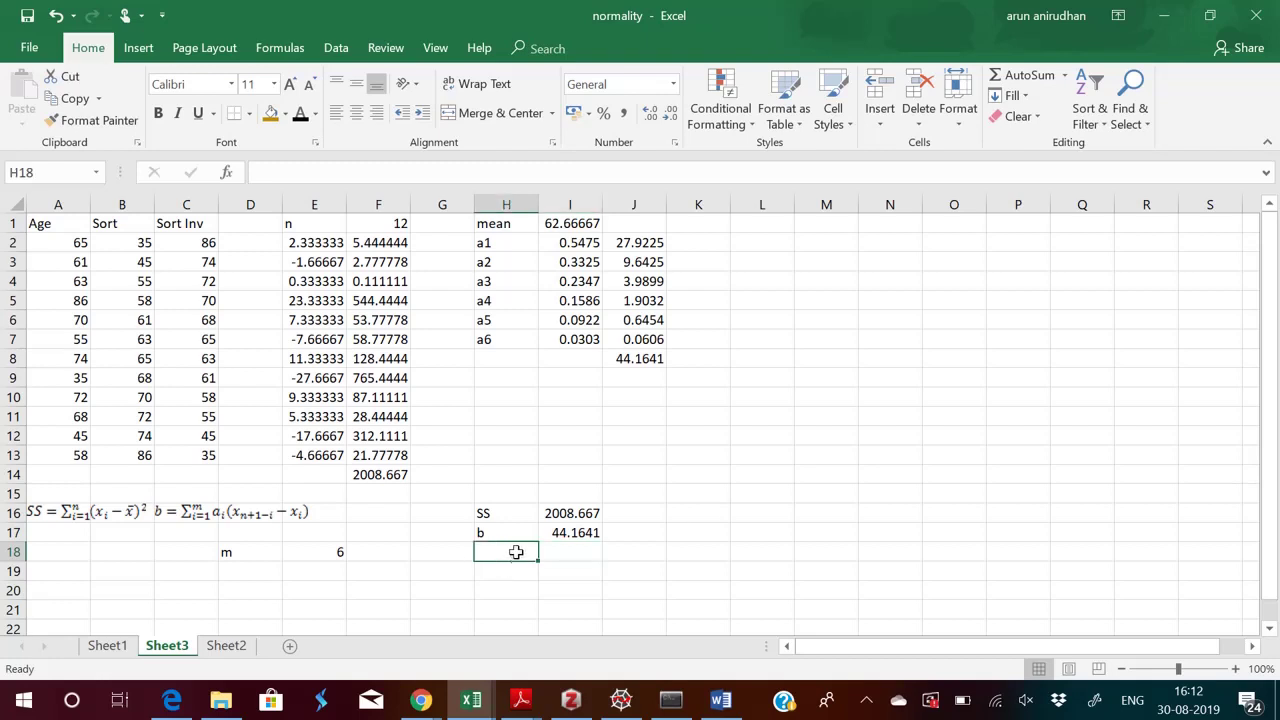
{"action": "type", "text": "W"}
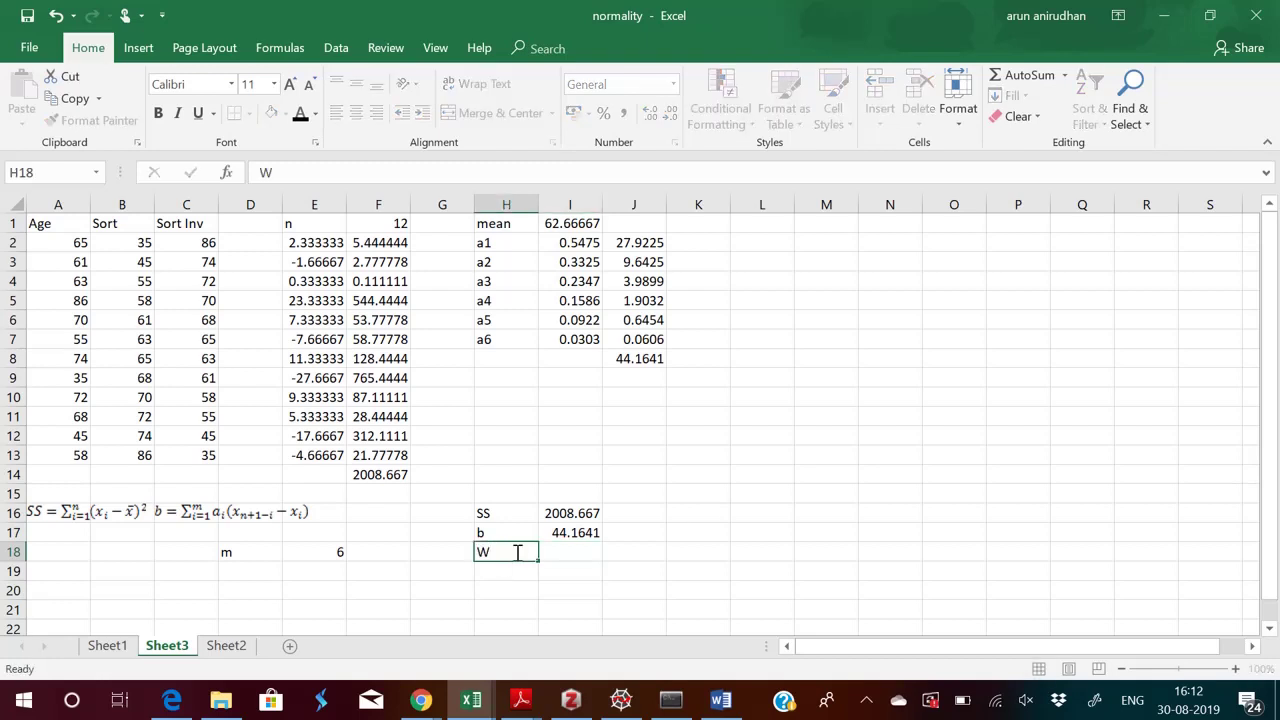
{"action": "key", "text": "Tab"}
{"action": "type", "text": "="}
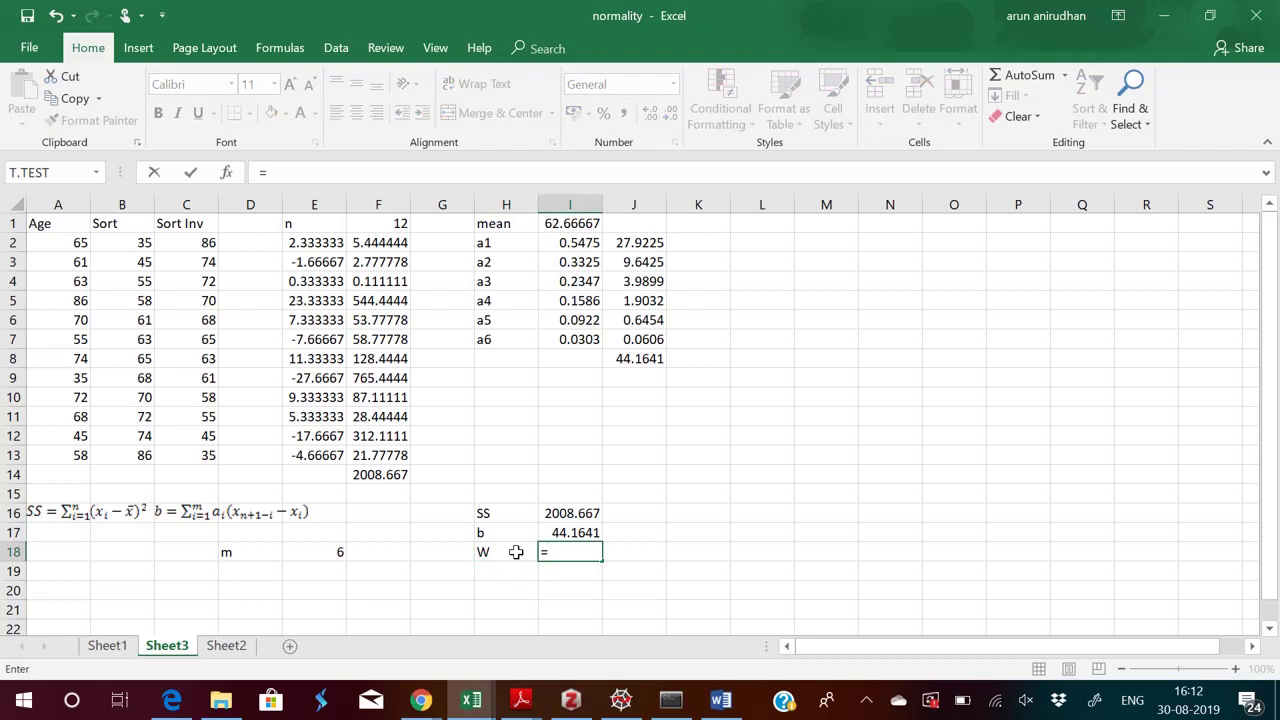
{"action": "left_click", "coordinate": [580, 532]}
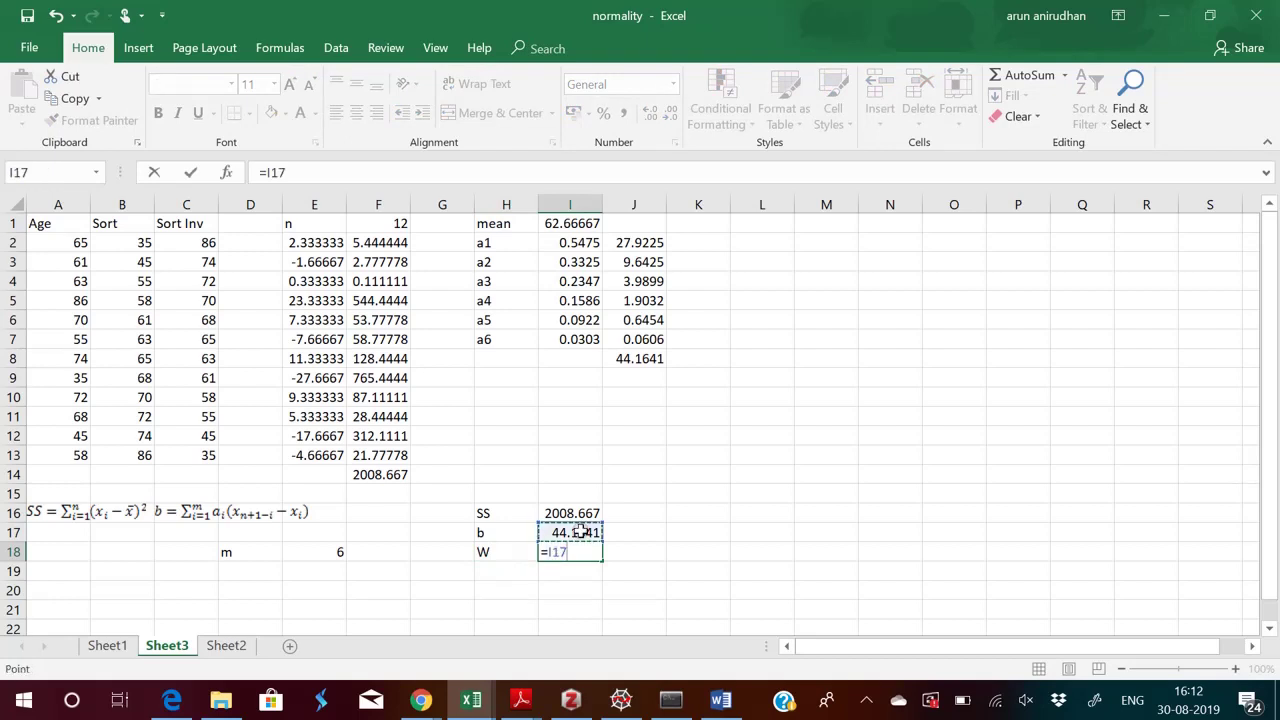
{"action": "type", "text": "^2/"}
{"action": "left_click", "coordinate": [588, 514]}
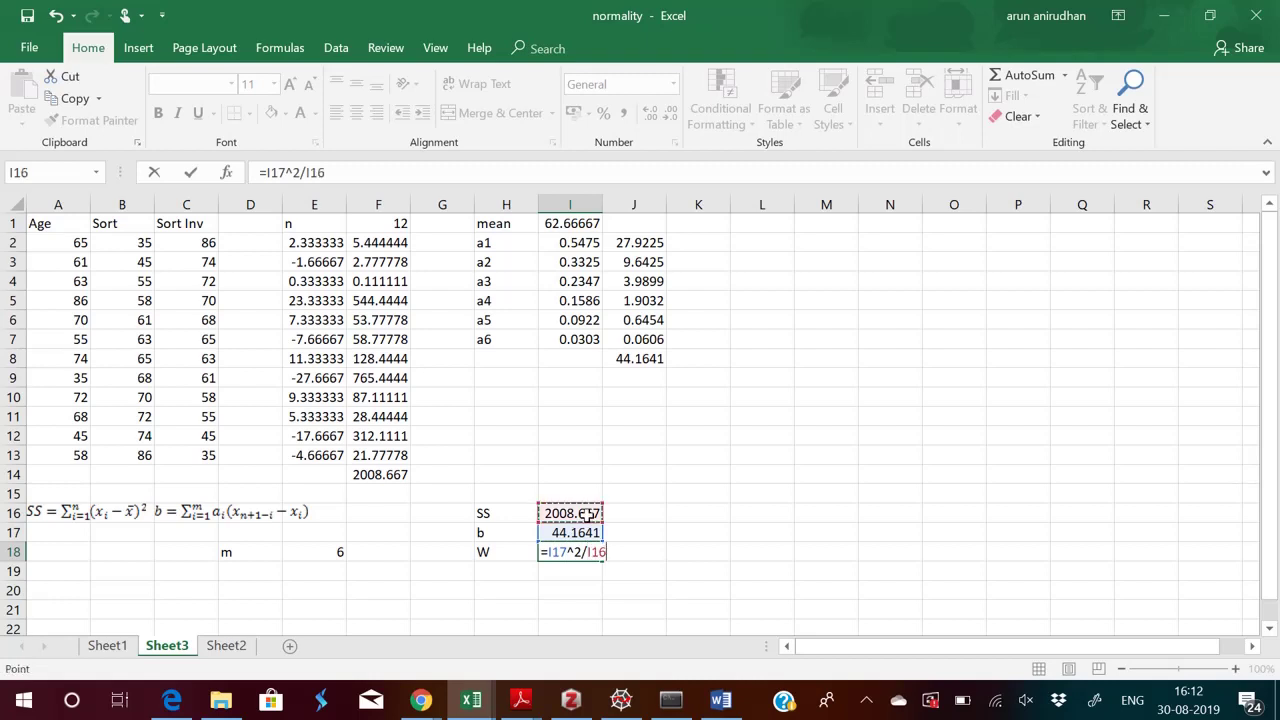
{"action": "key", "text": "Return"}
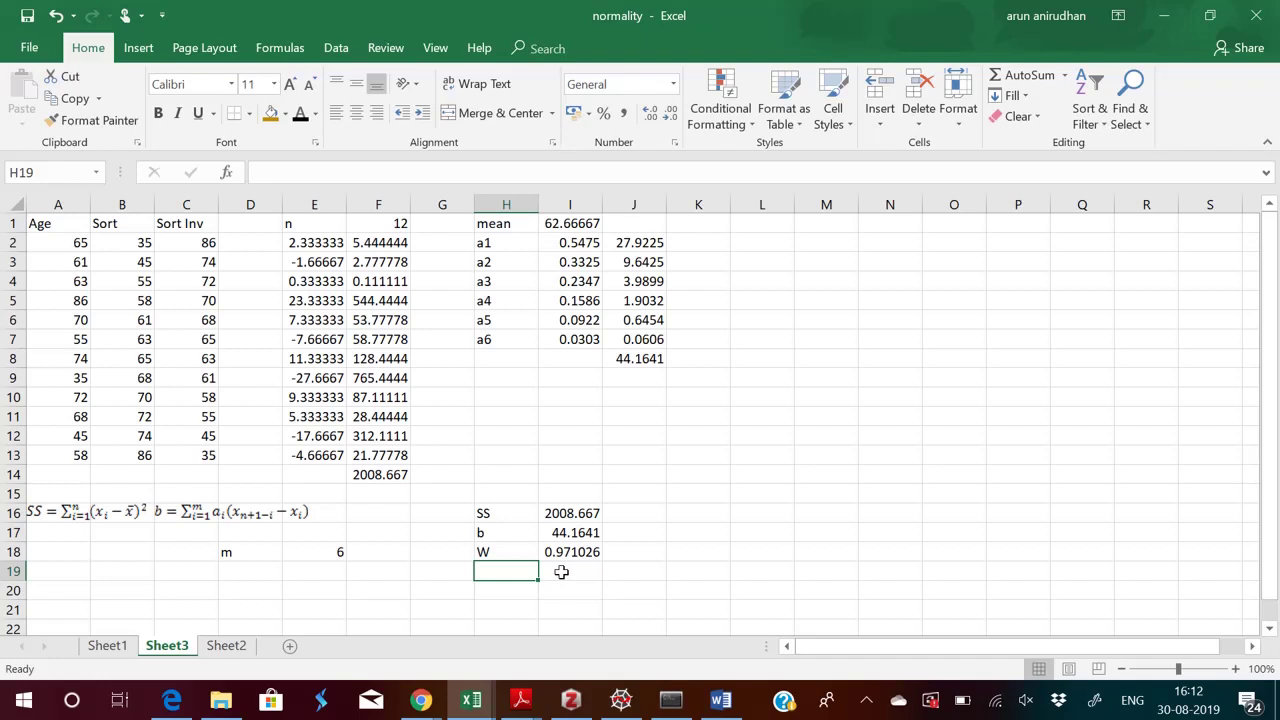
- Examine the n = 12 row of the p-value table in the Shapiro Word document and compare it with W in the Excel sheet
{"action": "key", "text": "alt+Tab"}
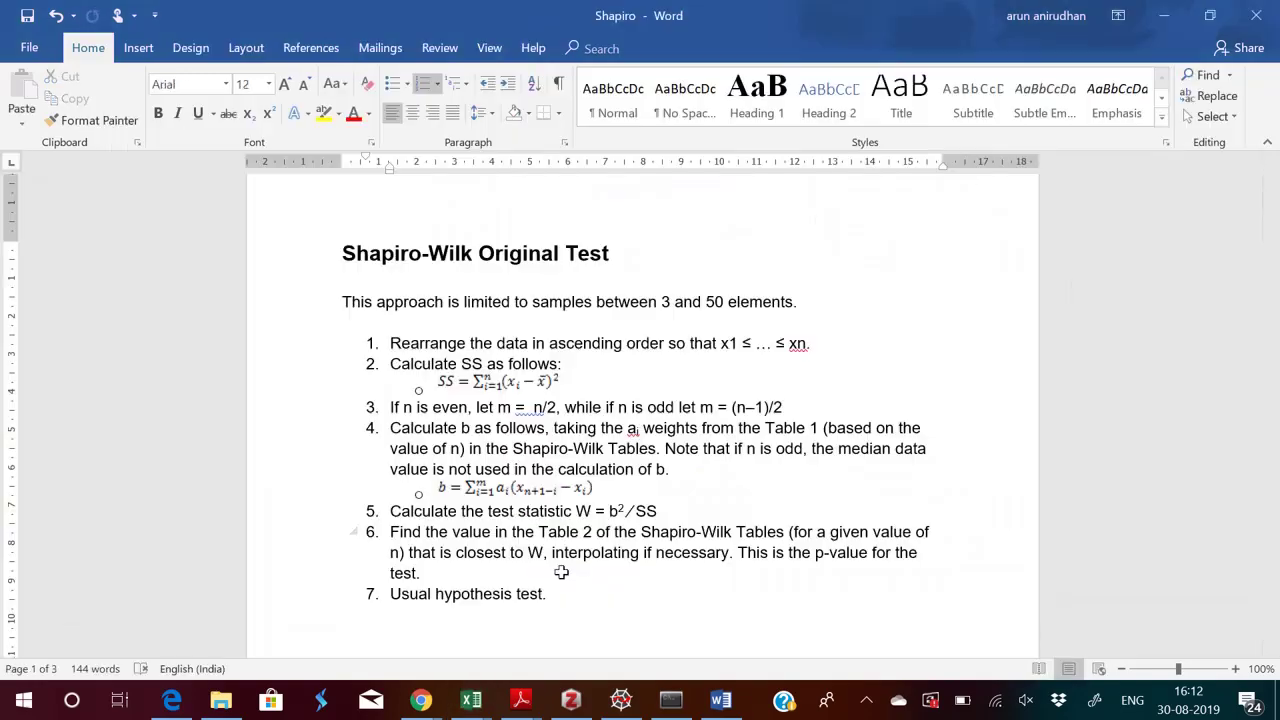
{"action": "scroll", "coordinate": [663, 488], "scroll_direction": "down", "scroll_amount": 1}
{"action": "scroll", "coordinate": [663, 488], "scroll_direction": "down", "scroll_amount": 15}
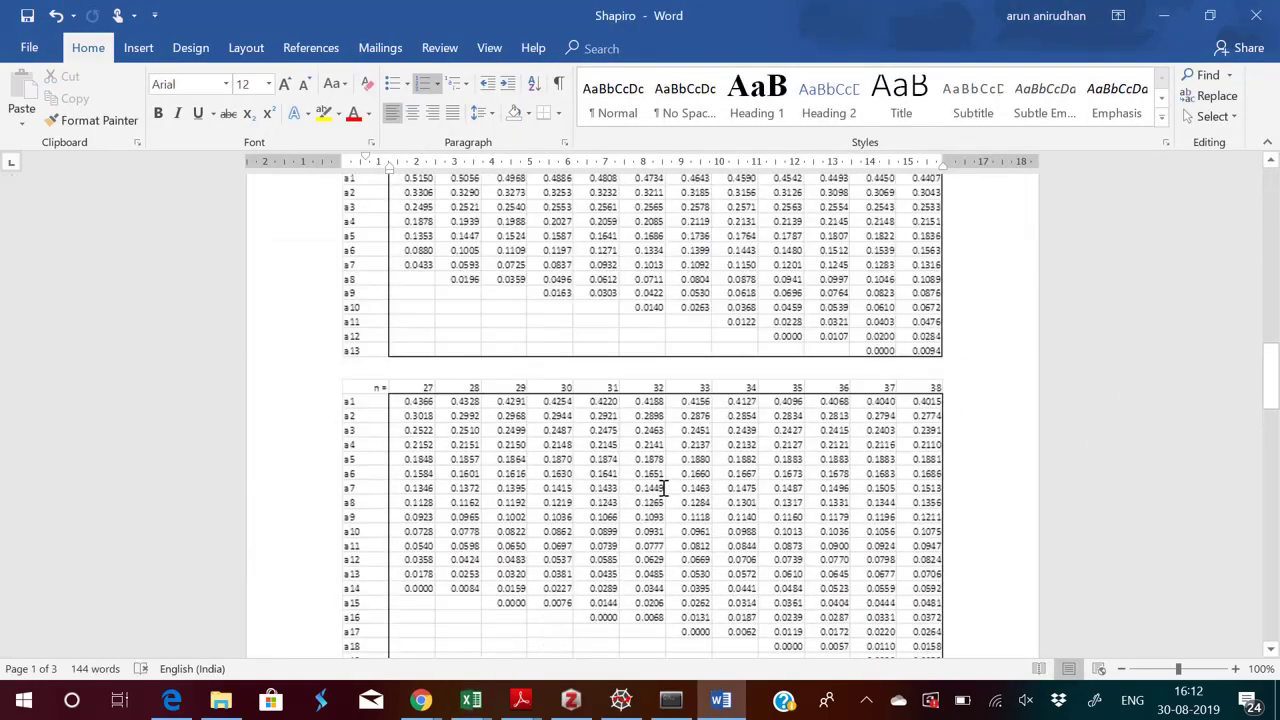
{"action": "scroll", "coordinate": [663, 481], "scroll_direction": "down", "scroll_amount": 5}
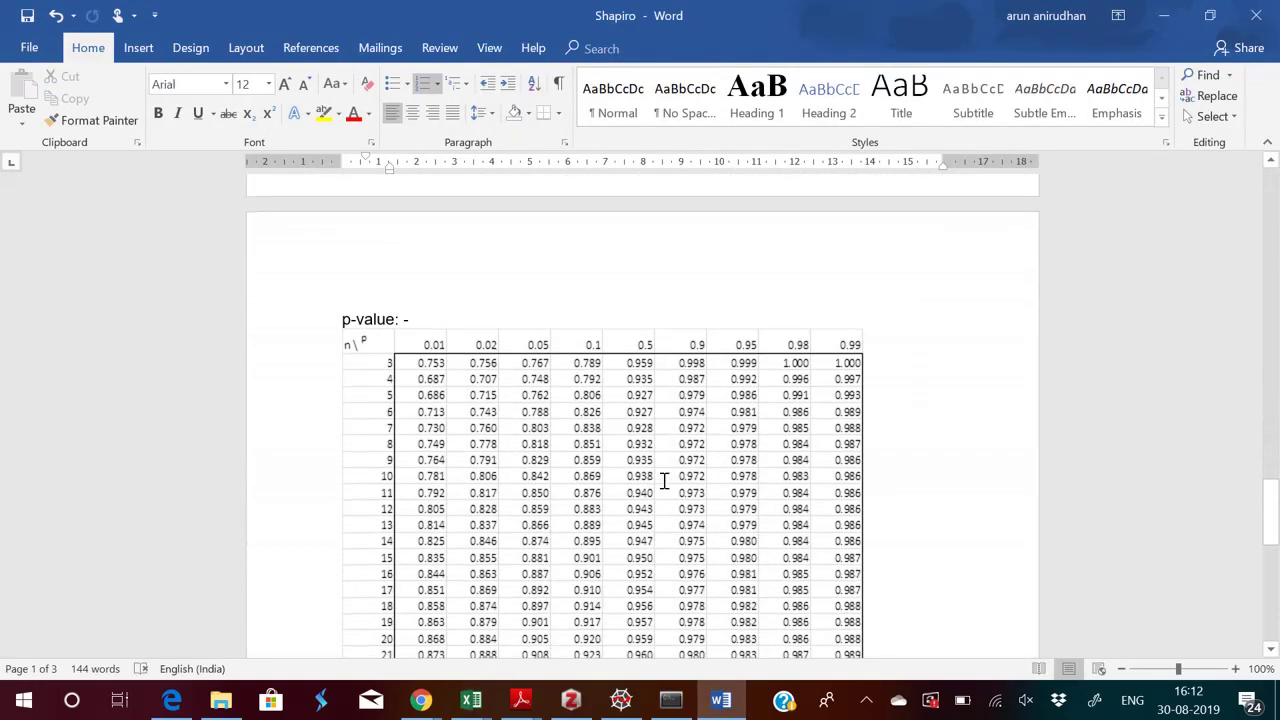
{"action": "scroll", "coordinate": [663, 481], "scroll_direction": "down", "scroll_amount": 2}
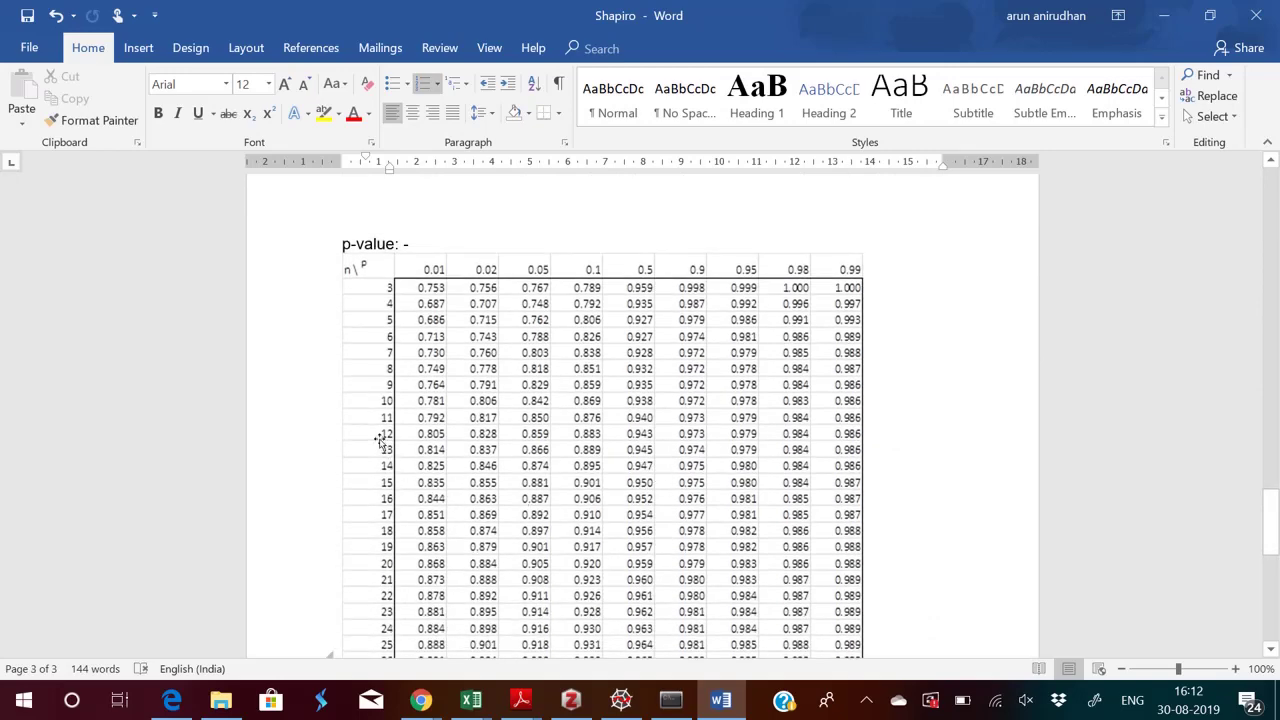
{"action": "key", "text": "alt+Tab"}
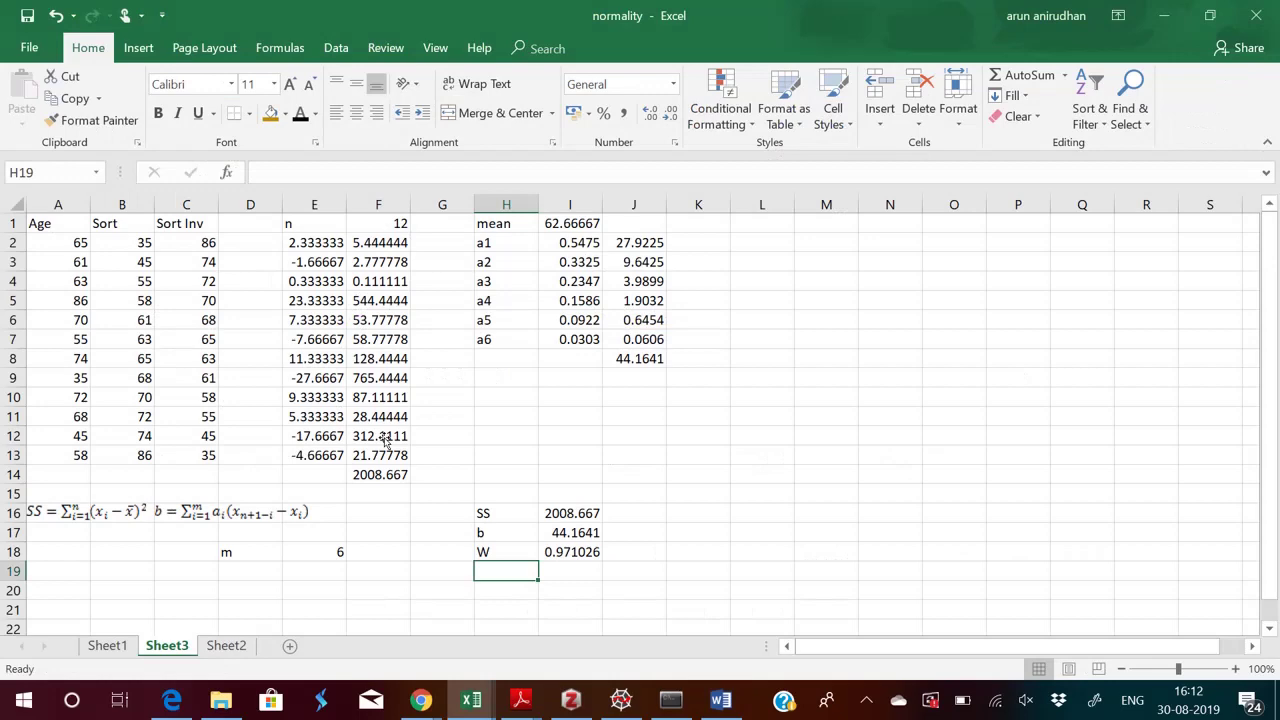
{"action": "key", "text": "alt+Tab"}
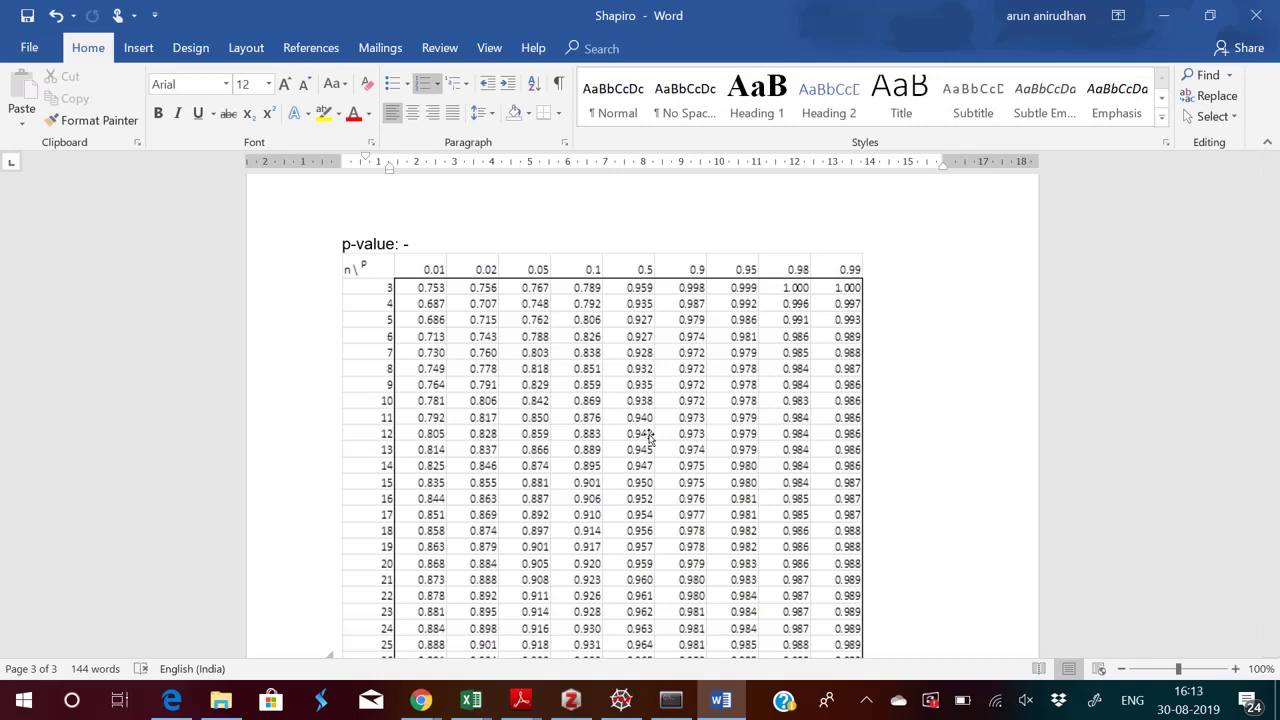
{"action": "key", "text": "alt+Tab"}
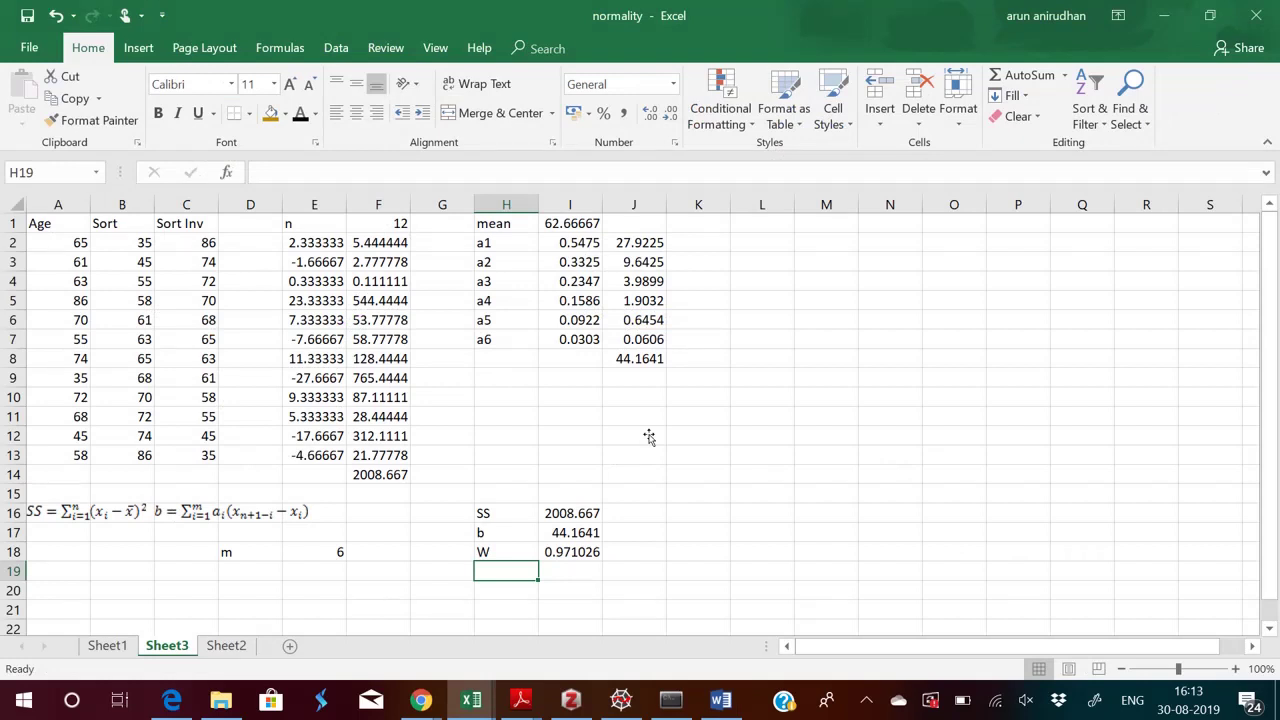
- Enter "Our p-value is between 0.5 and 0.9" in H19 and "Much higher than alpha" in H20
{"action": "type", "text": "Our"}
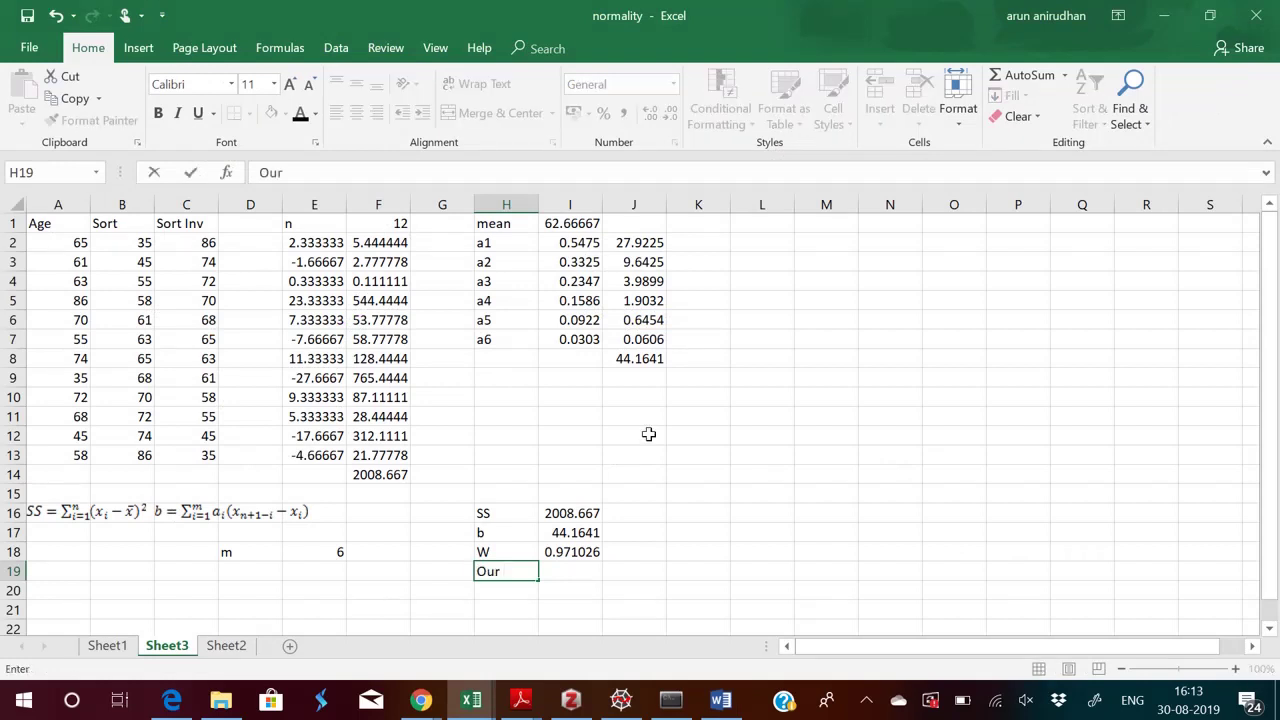
{"action": "type", "text": " p-value is betwee"}
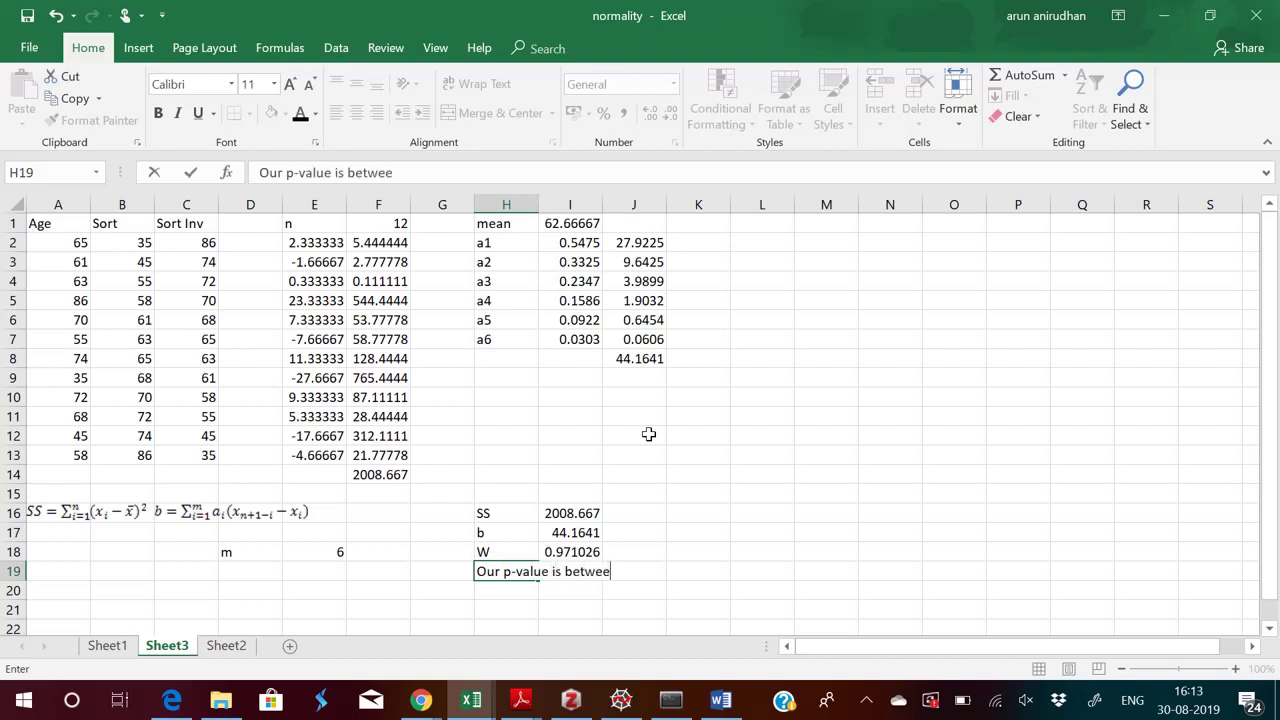
{"action": "type", "text": "n 0.5 and 0.9"}
{"action": "key", "text": "Return"}
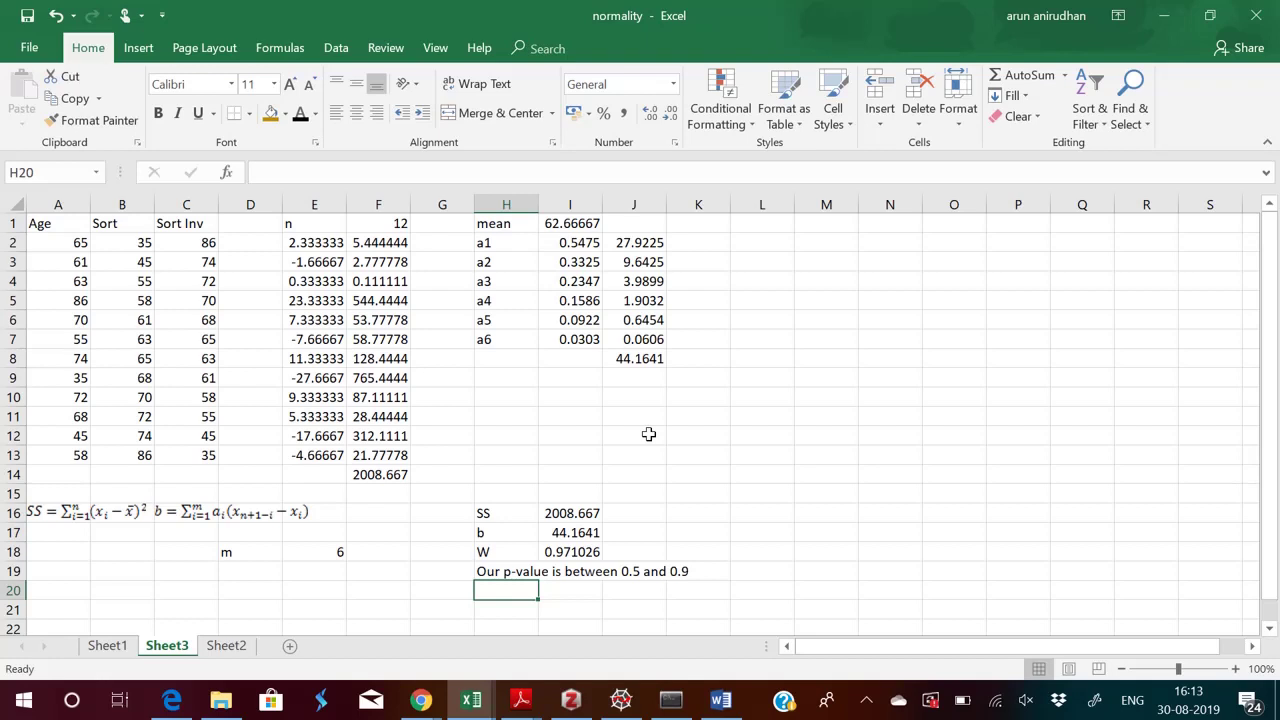
{"action": "type", "text": "Much higher"}
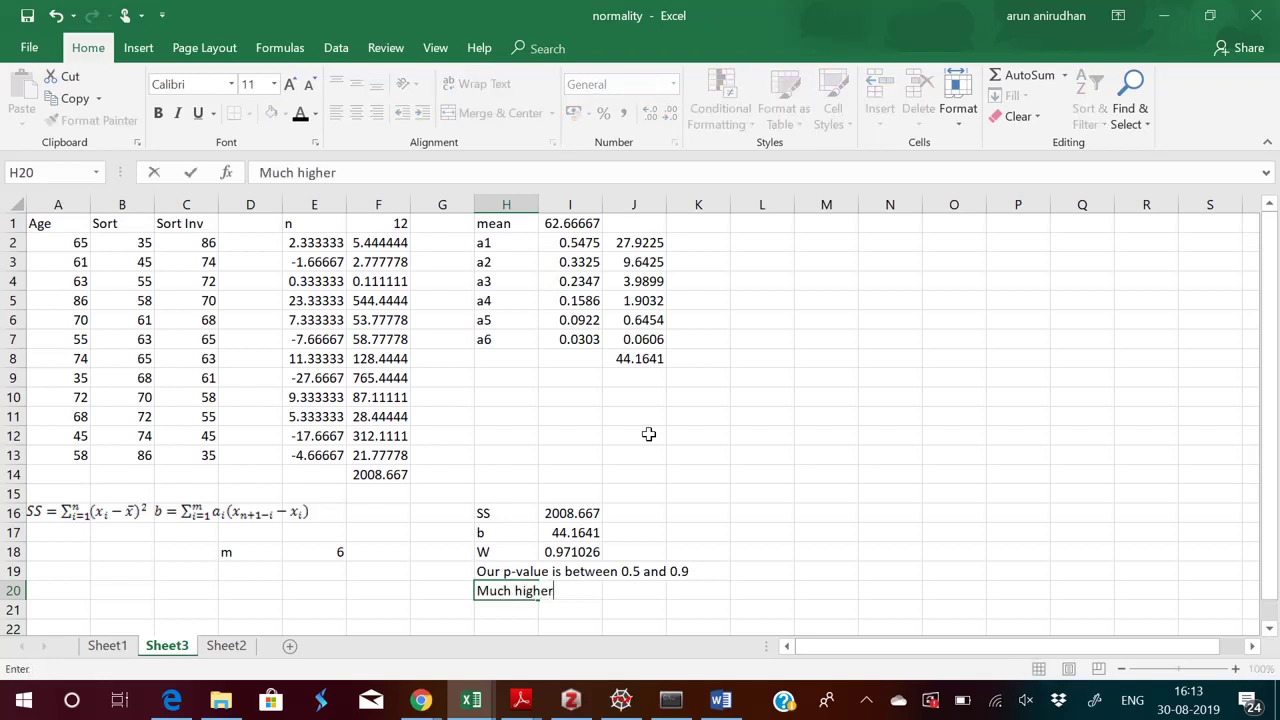
{"action": "type", "text": " than alpha"}
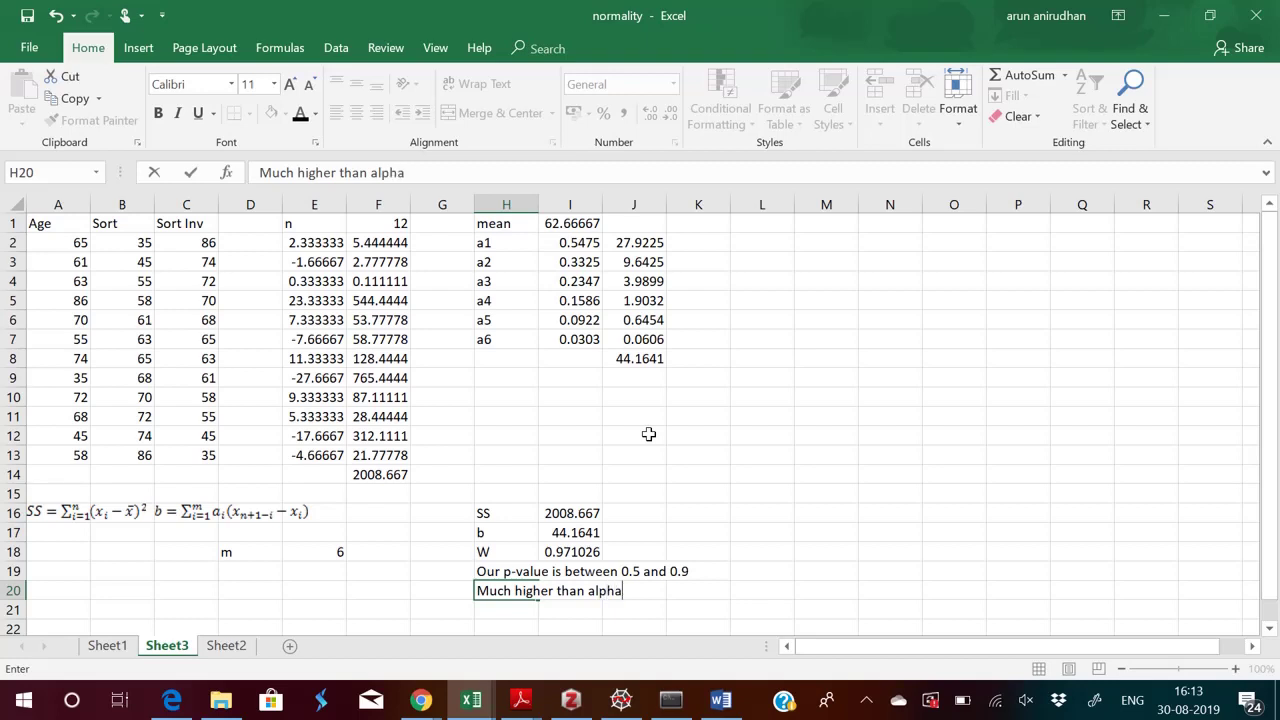
{"action": "key", "text": "Return"}
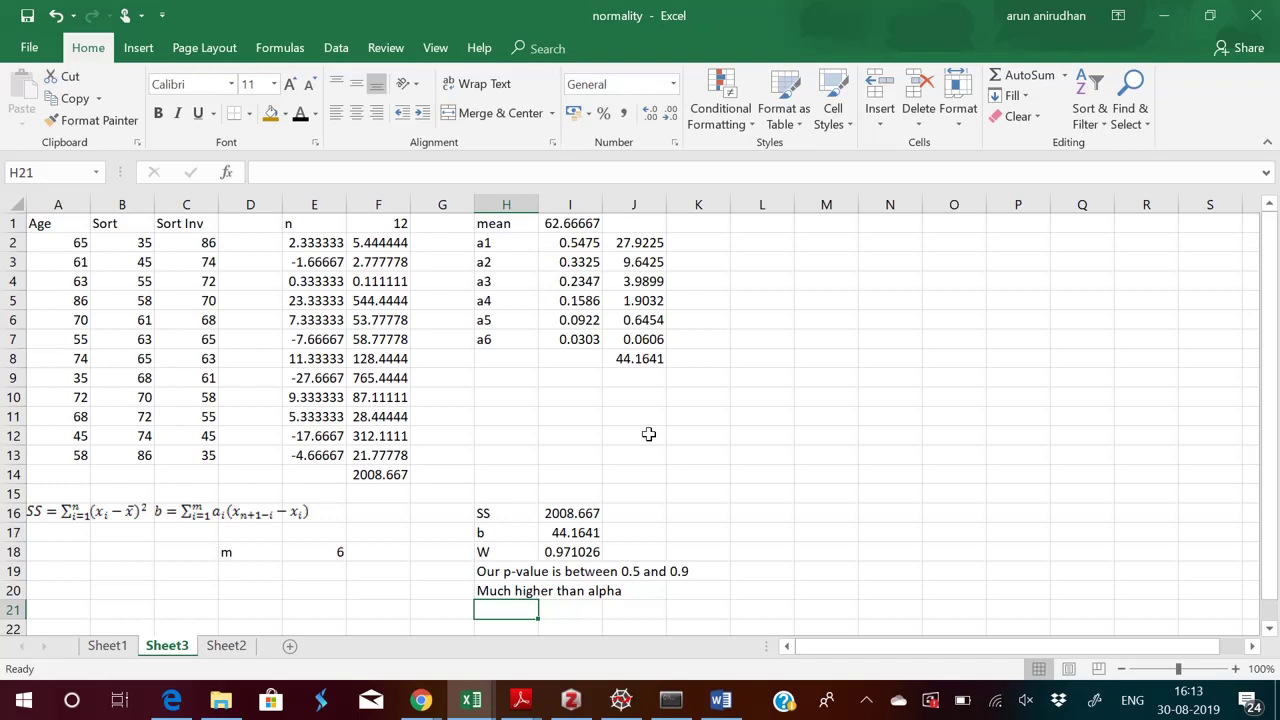
- Enter the conclusion "We go with null hypothesis, ie it is normally distributed." in H21
{"action": "type", "text": "We go with "}
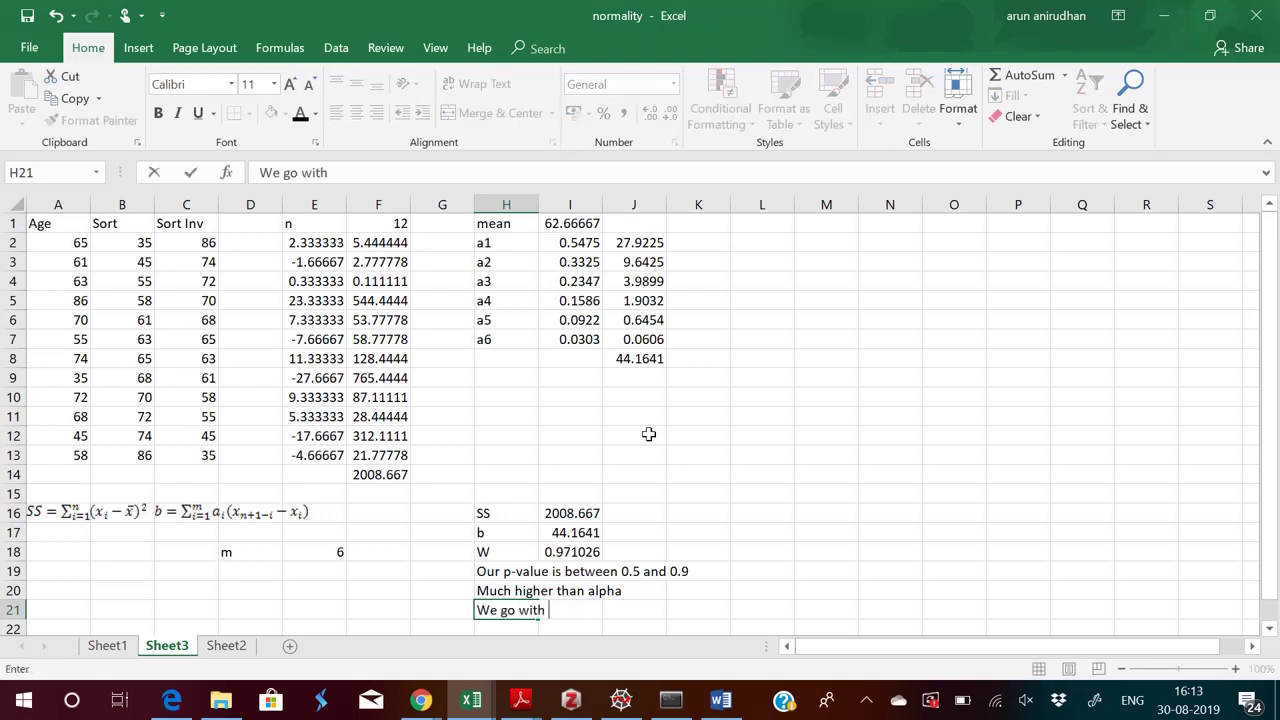
{"action": "type", "text": "null hypothesis"}
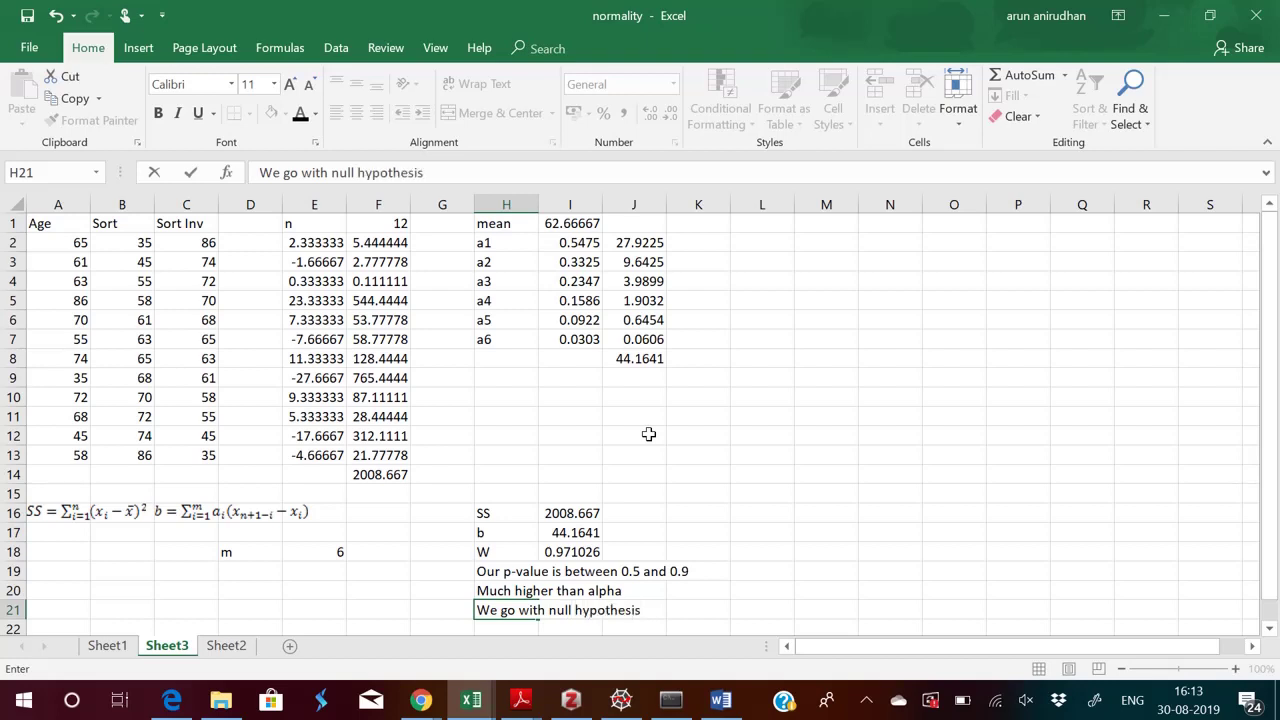
{"action": "type", "text": ", ie it is norm"}
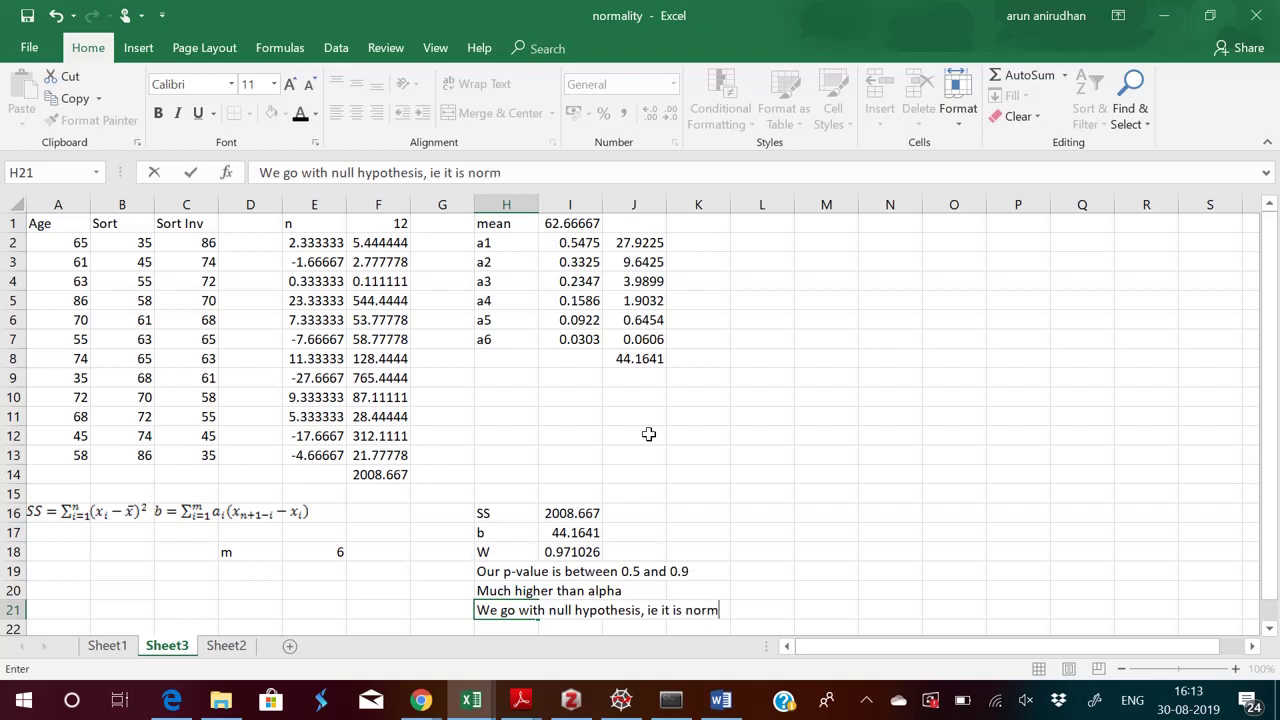
{"action": "type", "text": "ally distributed."}
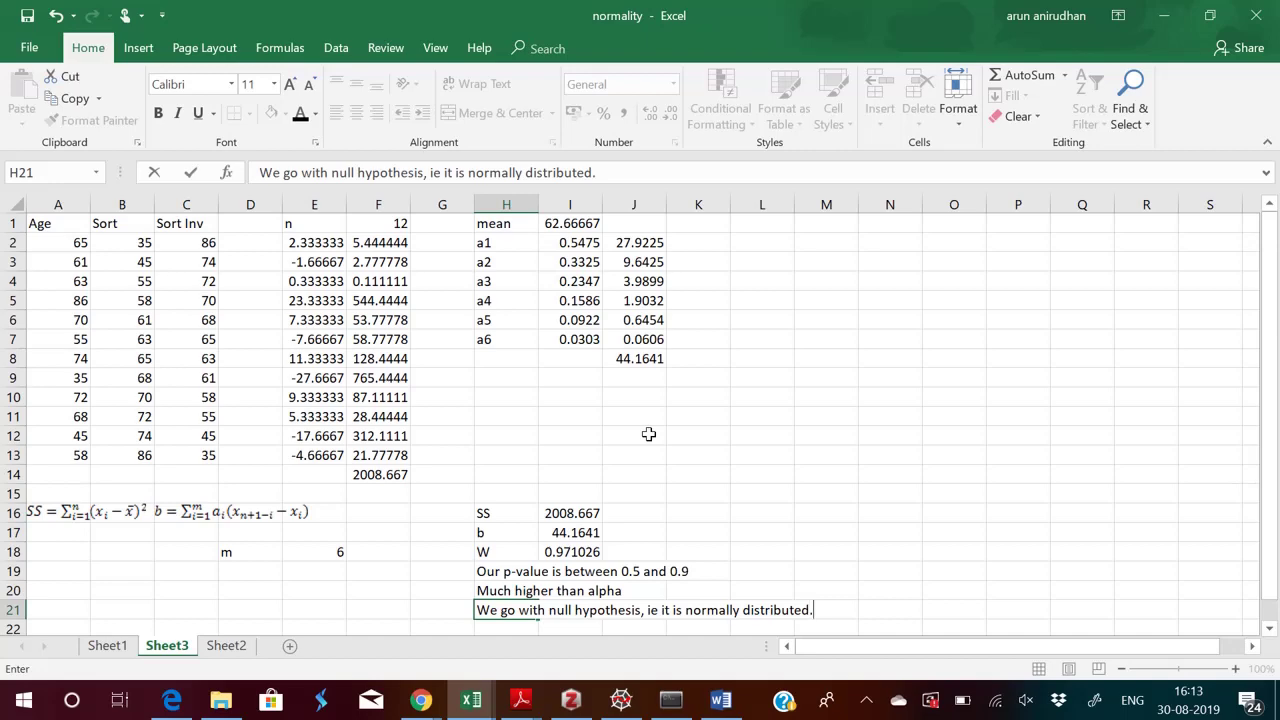
{"action": "key", "text": "Return"}
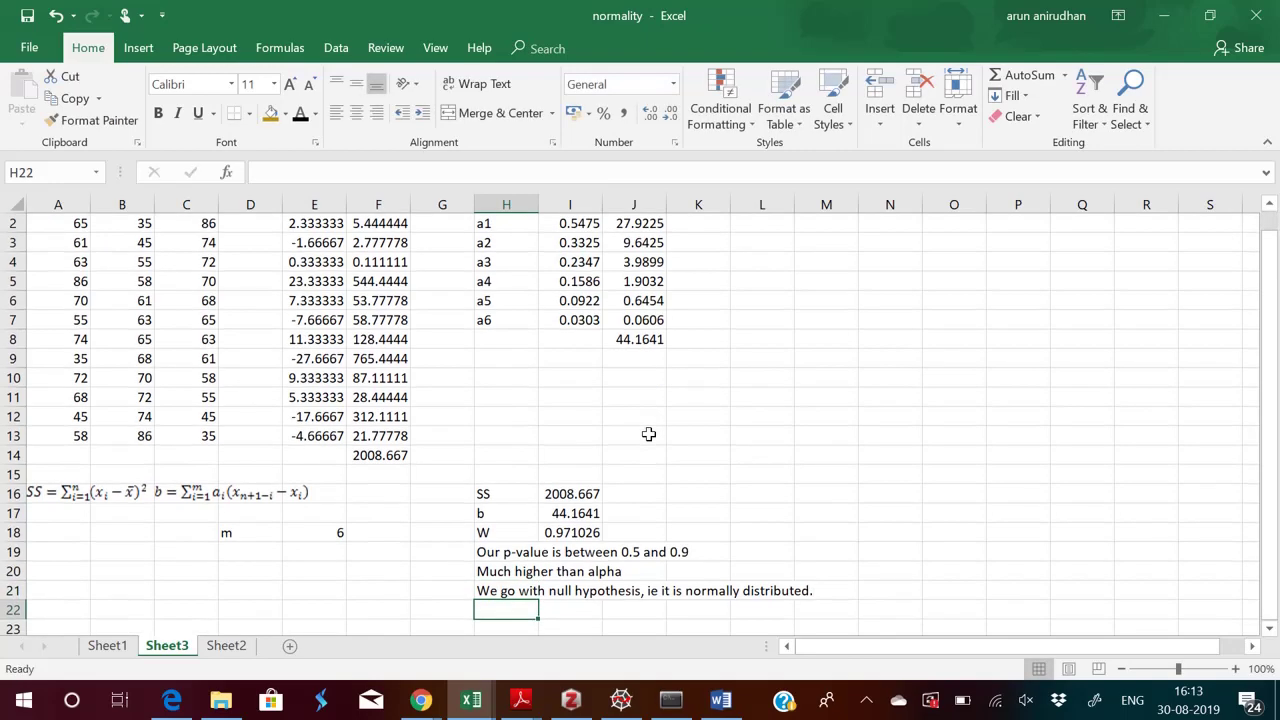
- On Sheet1, review the worked results, the FREQUENCY formula in E19 and the column chart of the age distribution
{"action": "left_click", "coordinate": [107, 646]}
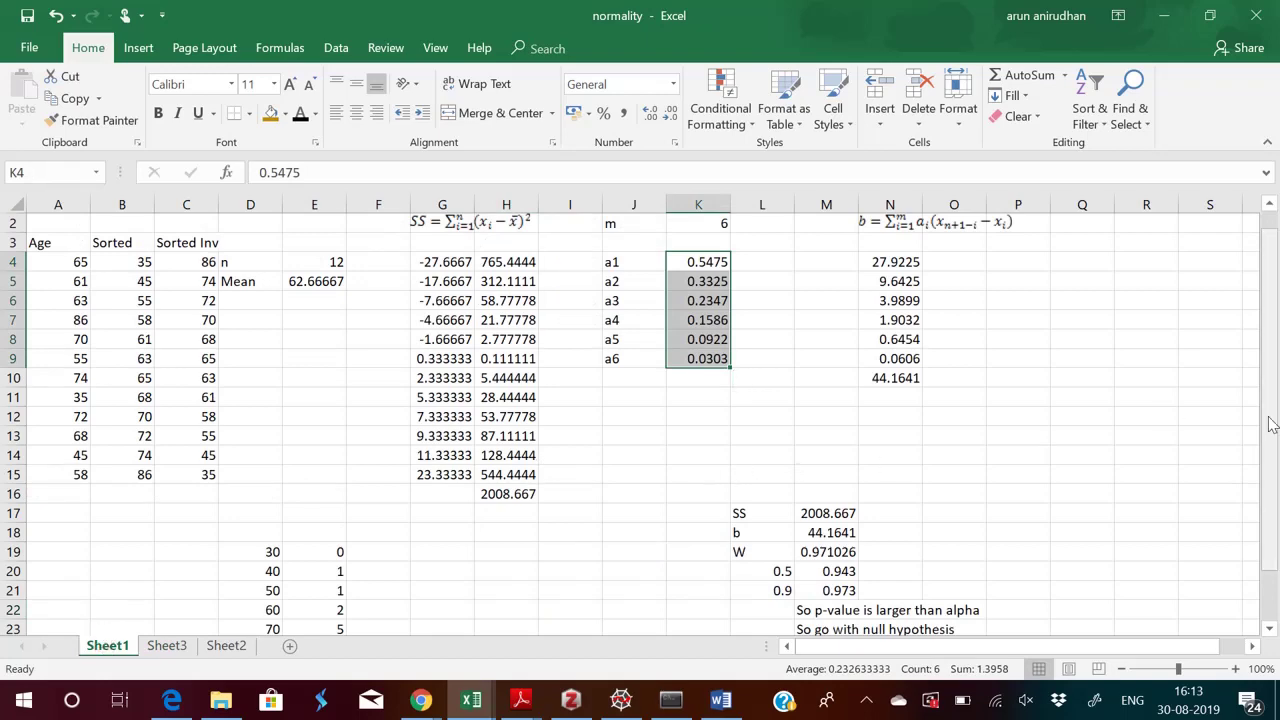
{"action": "left_click_drag", "start_coordinate": [1270, 425], "coordinate": [1276, 493]}
{"action": "scroll", "coordinate": [570, 566], "scroll_direction": "down", "scroll_amount": 6}
{"action": "scroll", "coordinate": [570, 566], "scroll_direction": "up", "scroll_amount": 7}
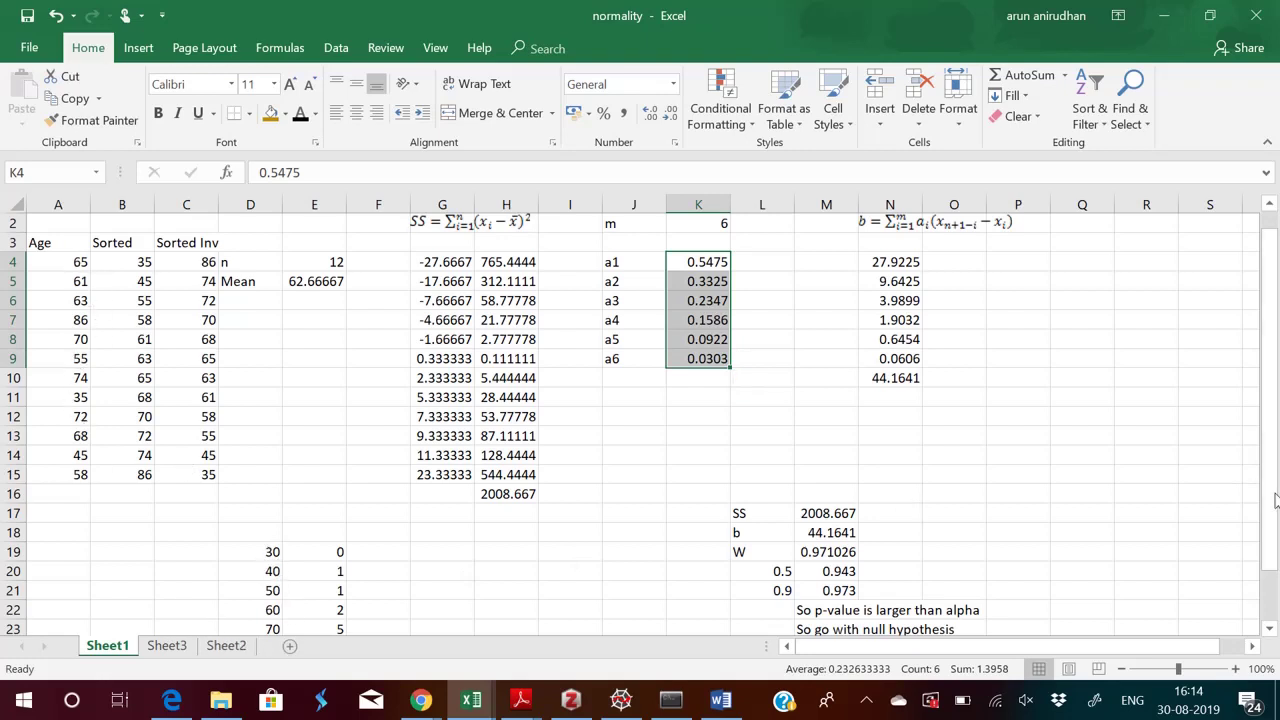
{"action": "left_click_drag", "start_coordinate": [1275, 500], "coordinate": [1275, 512]}
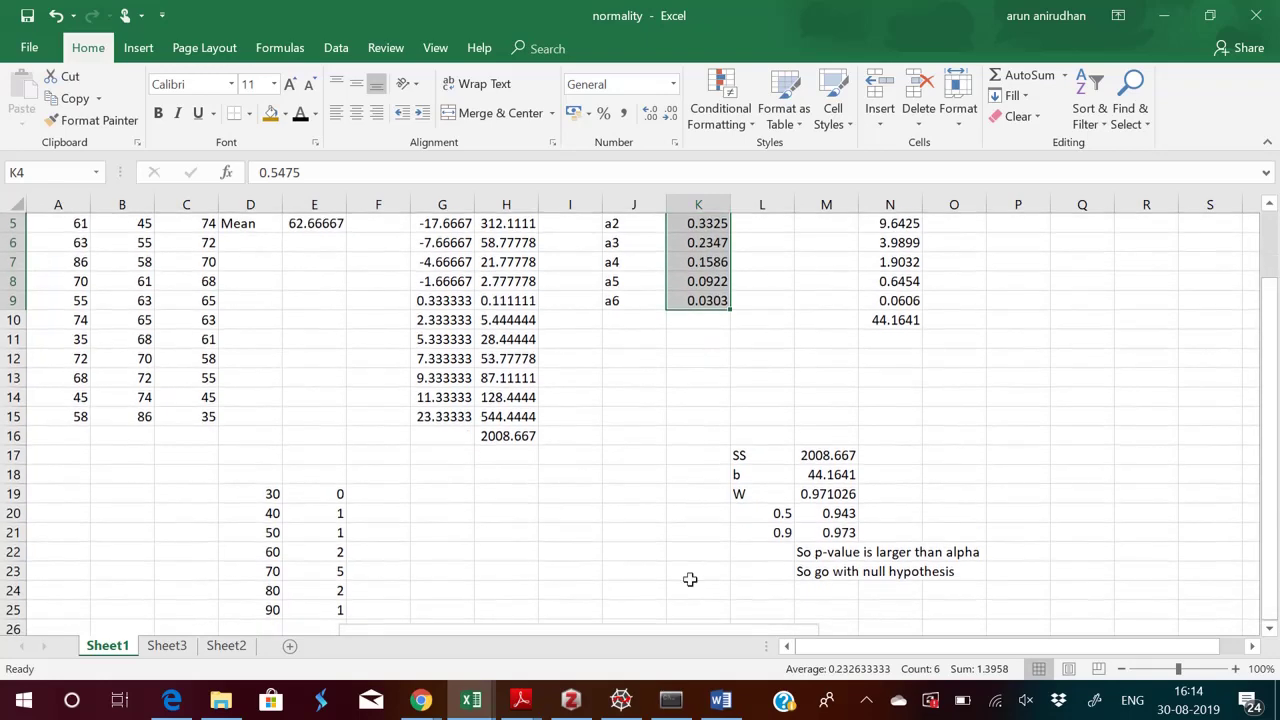
{"action": "left_click", "coordinate": [318, 496]}
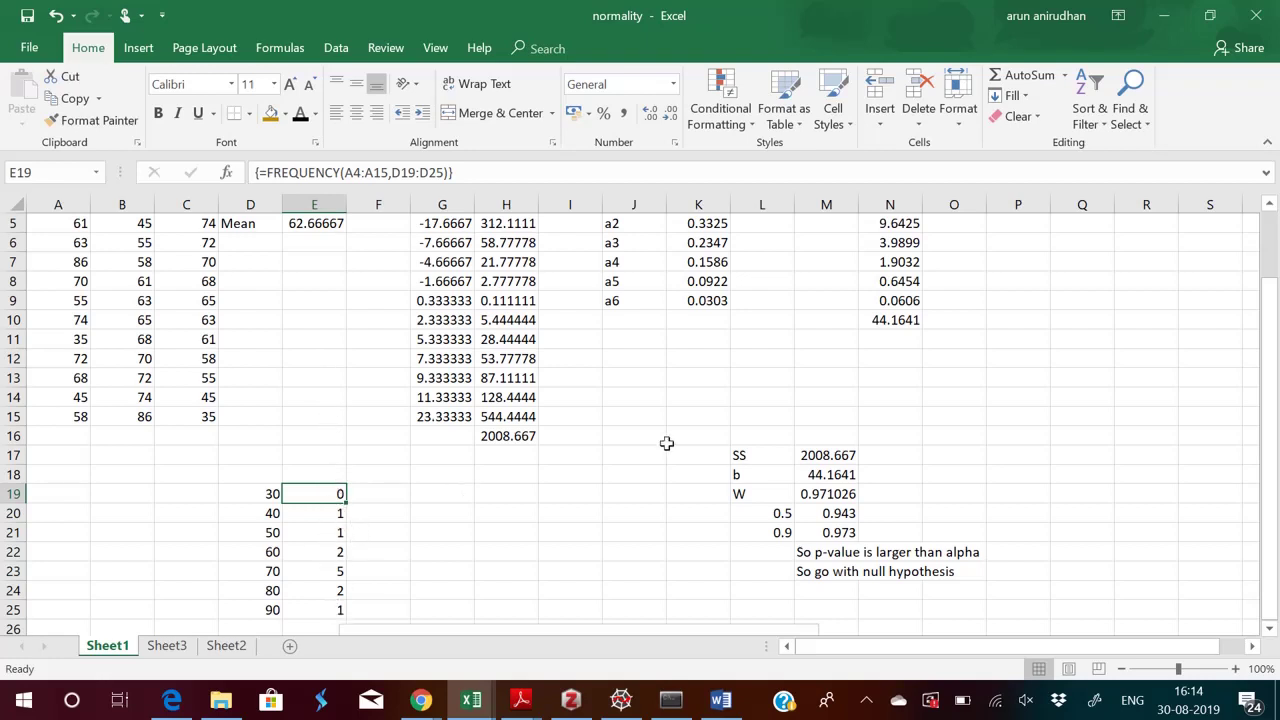
{"action": "left_click", "coordinate": [1266, 358]}
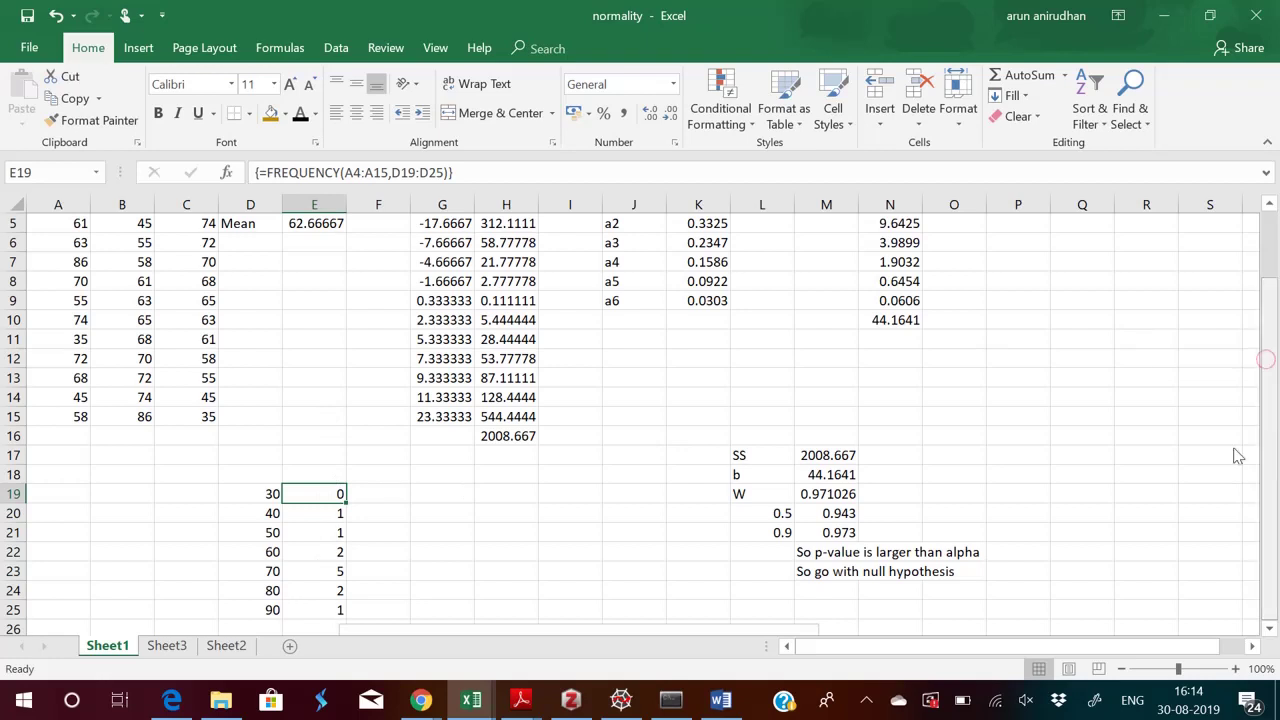
{"action": "scroll", "coordinate": [758, 504], "scroll_direction": "down", "scroll_amount": 4}
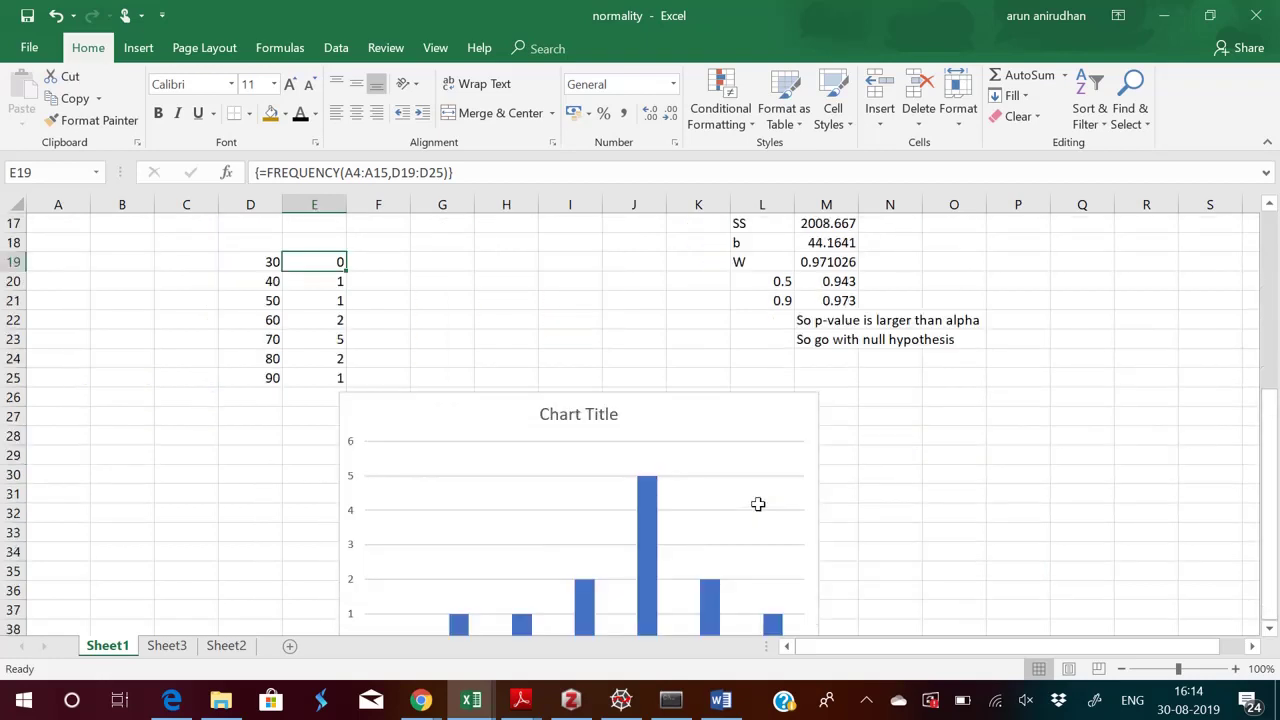
{"action": "scroll", "coordinate": [758, 504], "scroll_direction": "down", "scroll_amount": 4}
{"action": "scroll", "coordinate": [757, 506], "scroll_direction": "up", "scroll_amount": 1}
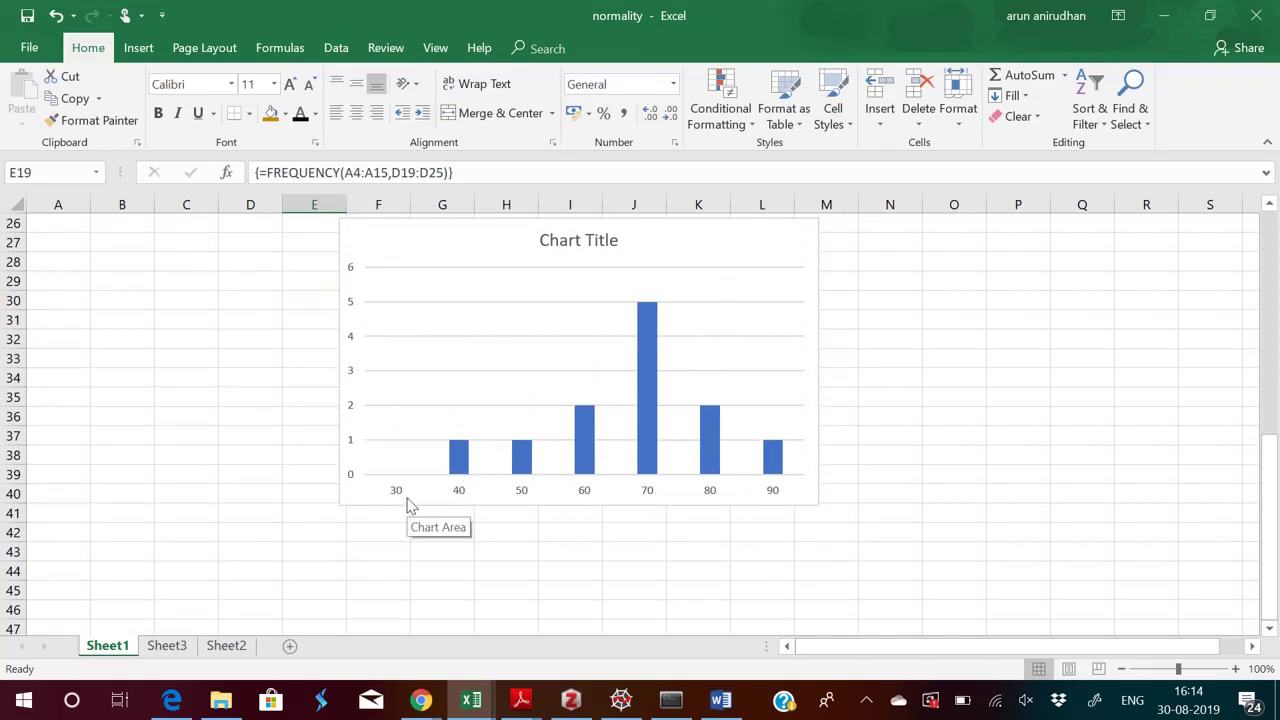
- Open a screen sketch of the sheet, trace a red bell curve over the frequency chart's columns, and close the sketch
{"action": "left_click", "coordinate": [1097, 701]}
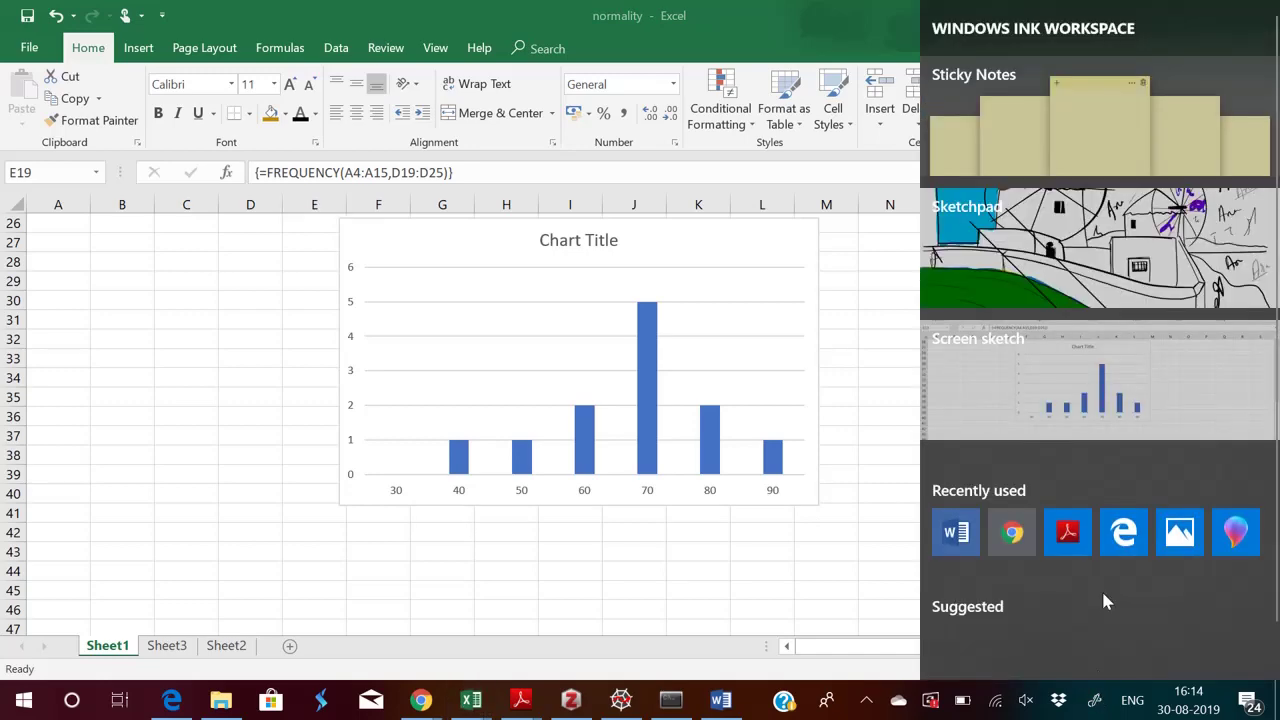
{"action": "left_click", "coordinate": [1142, 385]}
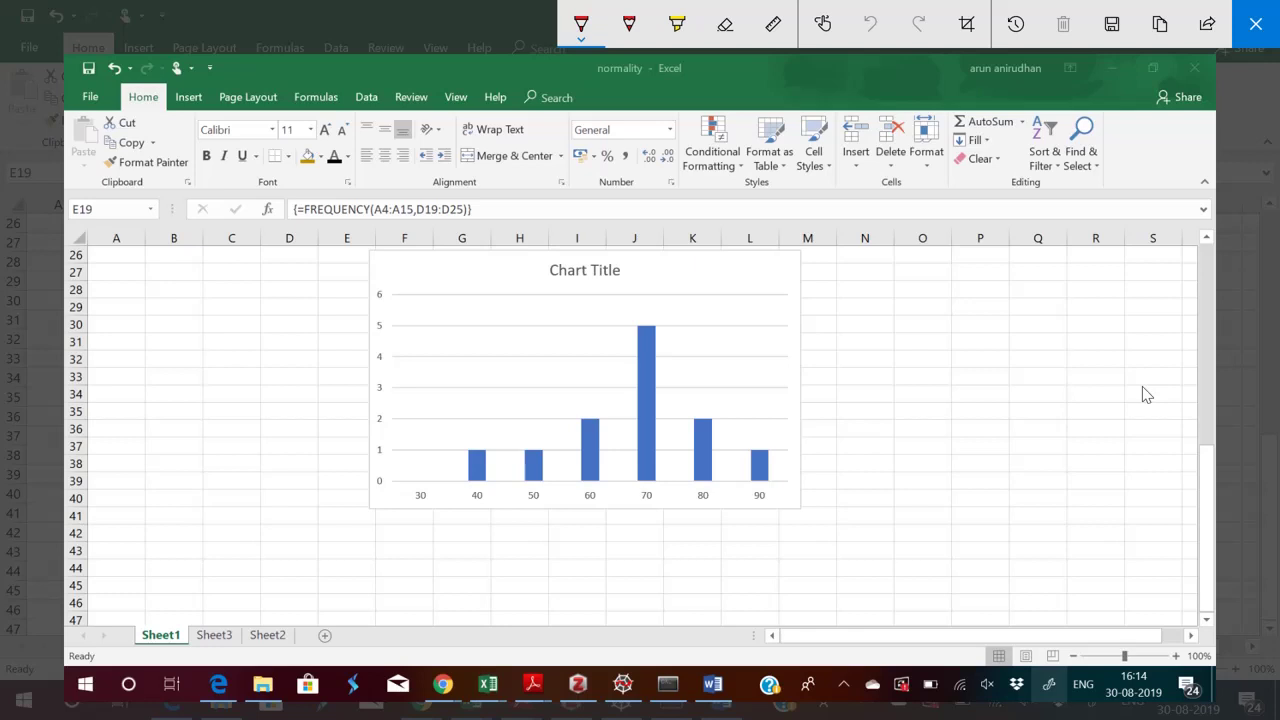
{"action": "mouse_move", "coordinate": [487, 445]}
{"action": "left_mouse_down"}
{"action": "mouse_move", "coordinate": [598, 319]}
{"action": "mouse_move", "coordinate": [644, 295]}
{"action": "mouse_move", "coordinate": [798, 418]}
{"action": "left_mouse_up"}
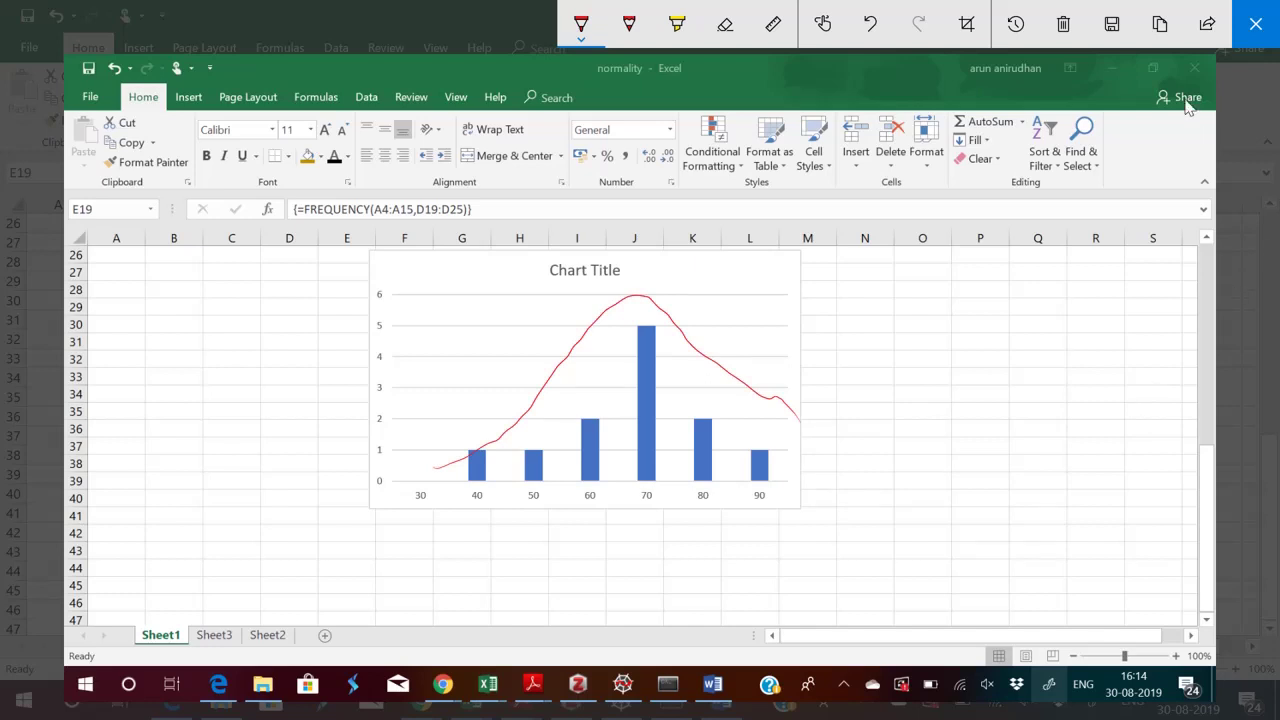
{"action": "left_click", "coordinate": [1255, 24]}
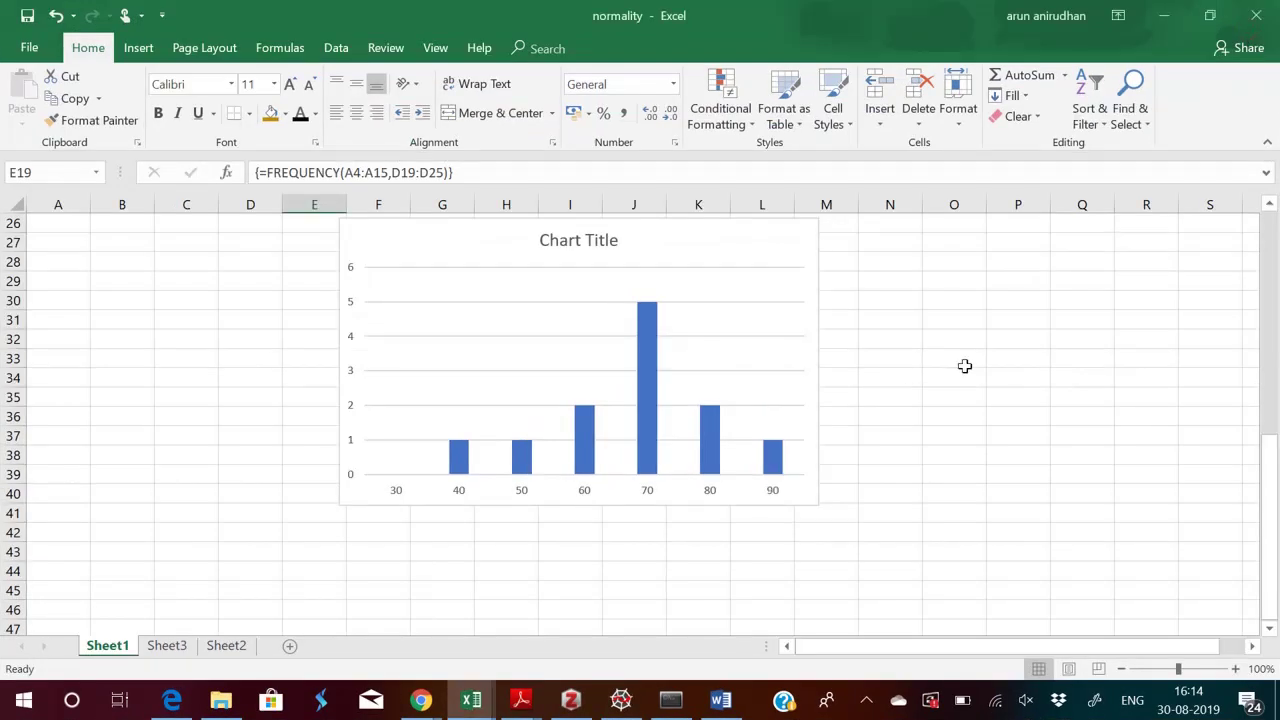
- Review the Sheet1 calculations, then on Sheet2 inspect the formulas for the mean in G1, deviation in H2, its square in I2 and m in L1
{"action": "left_click_drag", "start_coordinate": [1257, 486], "coordinate": [1267, 283]}
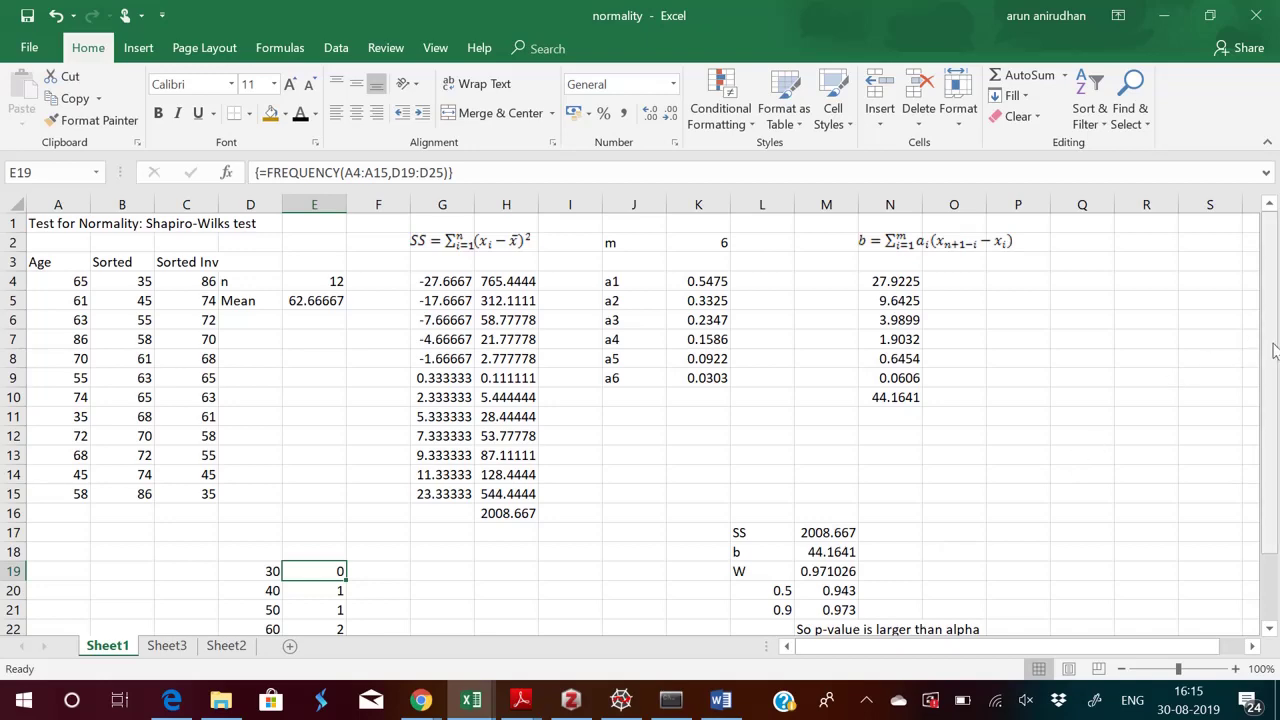
{"action": "left_click_drag", "start_coordinate": [1275, 350], "coordinate": [1276, 400]}
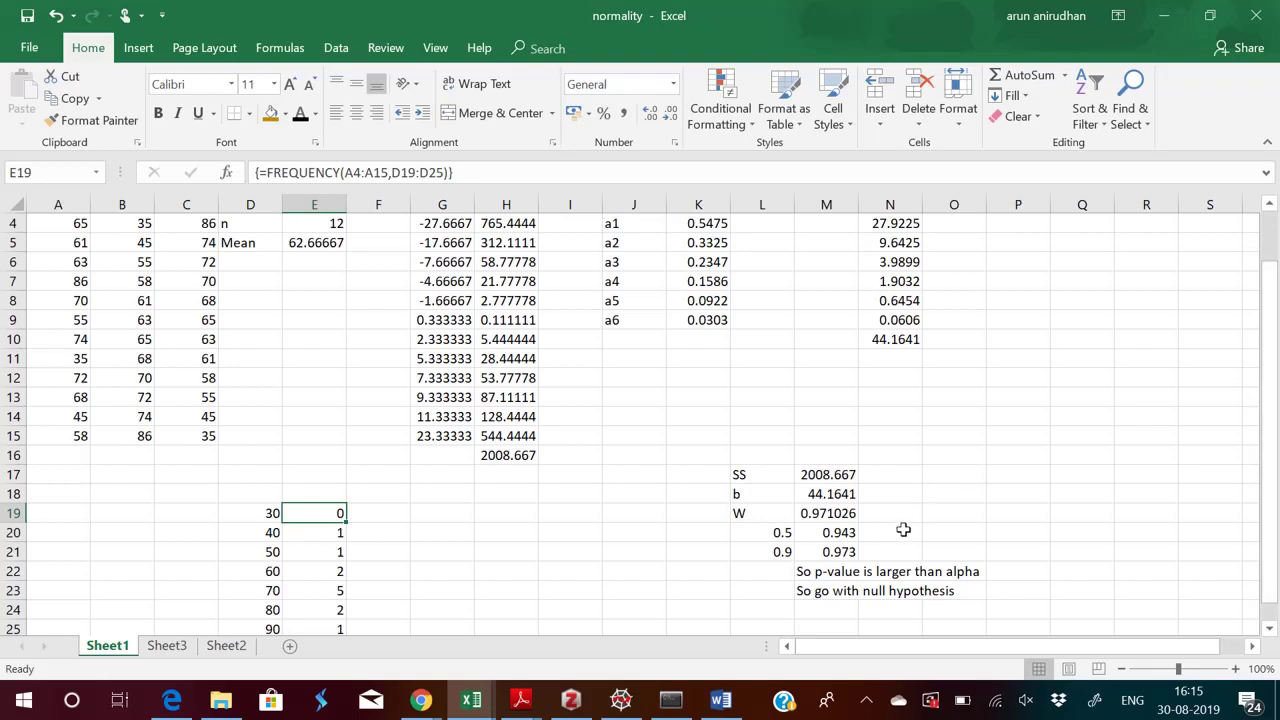
{"action": "left_click", "coordinate": [228, 645]}
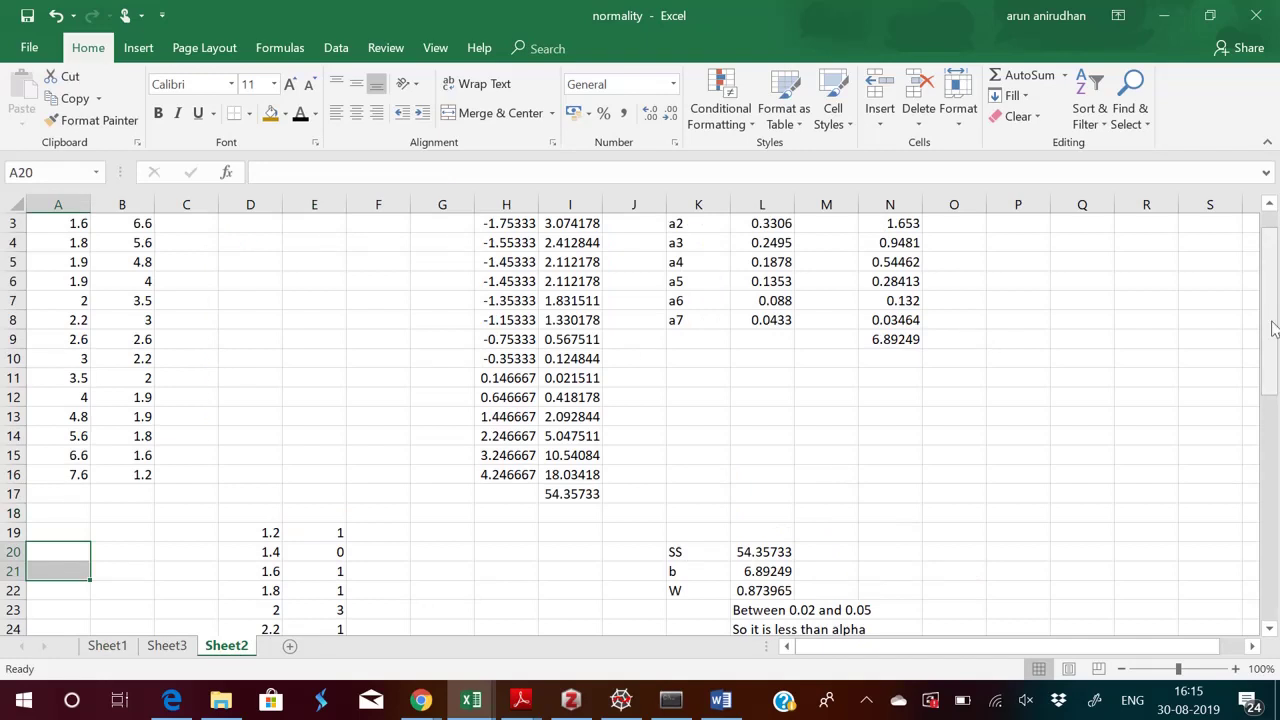
{"action": "left_click_drag", "start_coordinate": [1270, 320], "coordinate": [1272, 265]}
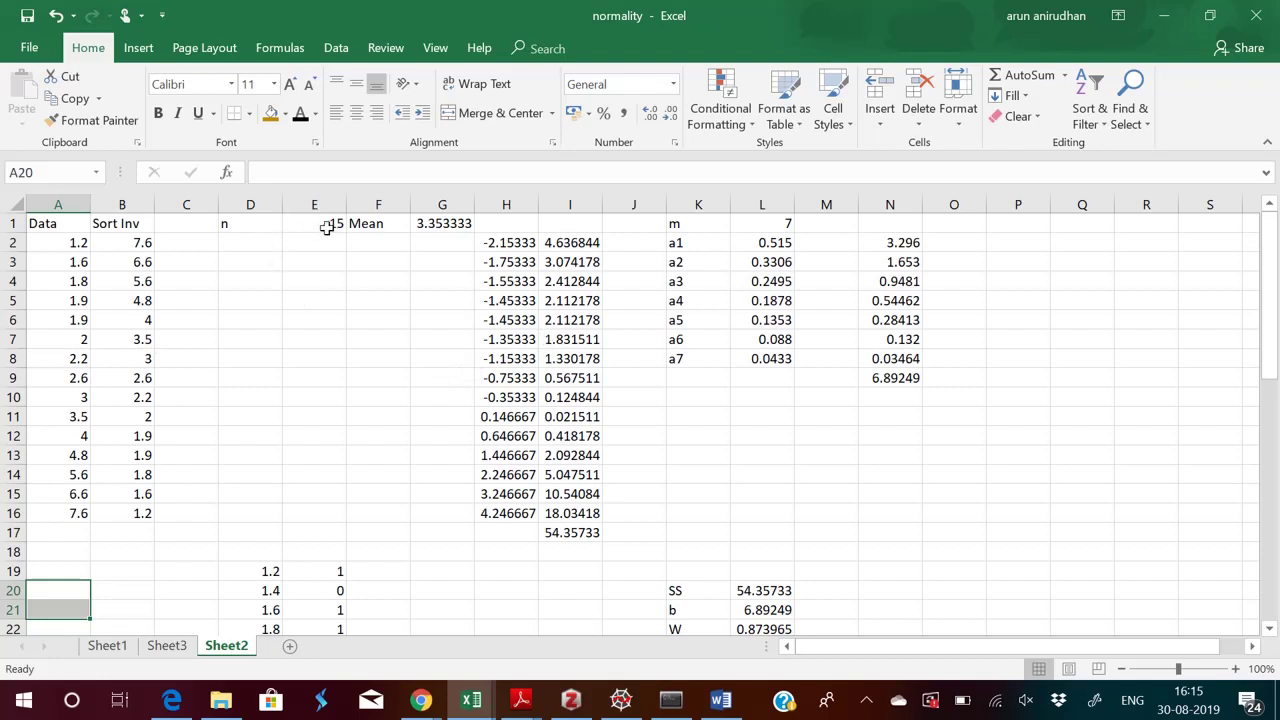
{"action": "left_click", "coordinate": [427, 223]}
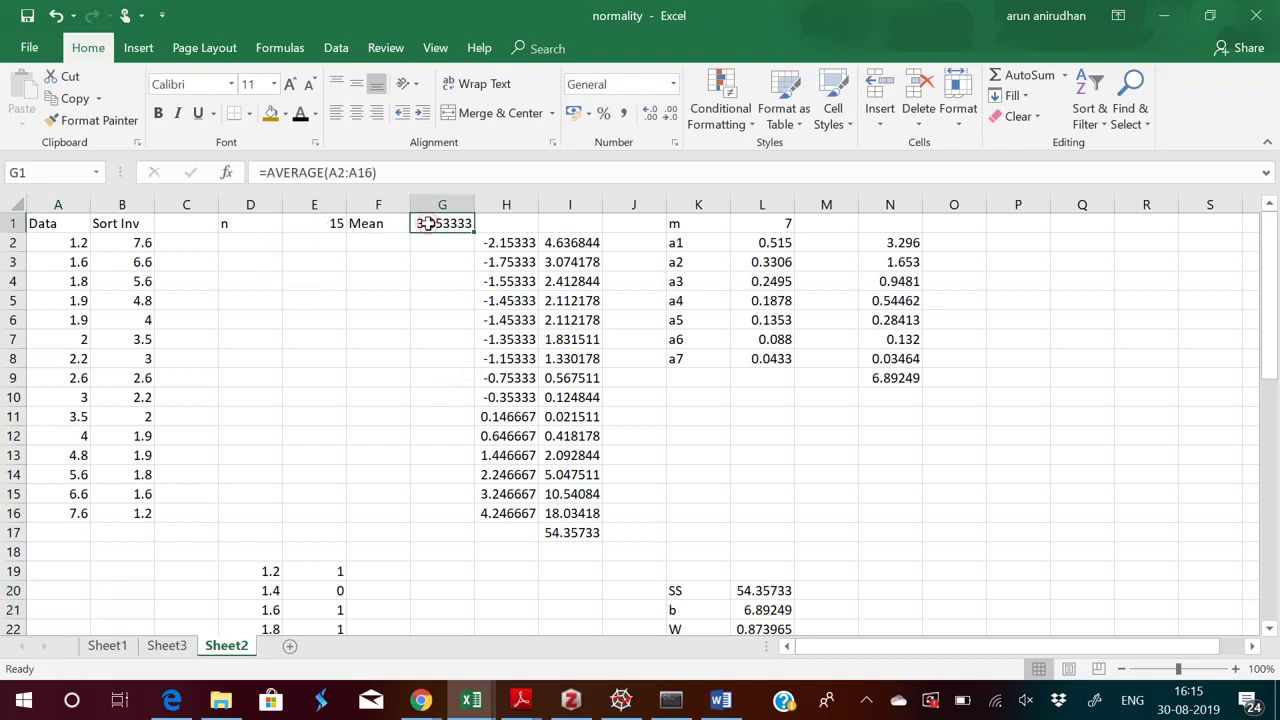
{"action": "left_click", "coordinate": [510, 243]}
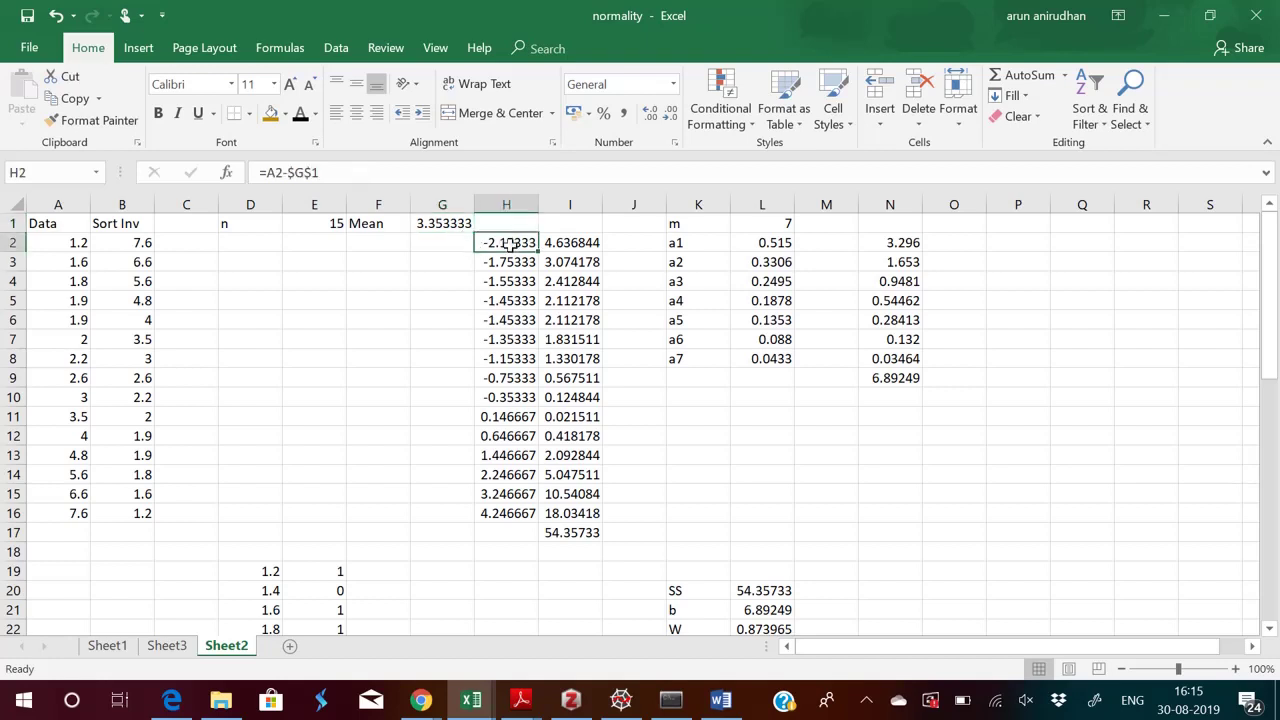
{"action": "left_click", "coordinate": [580, 243]}
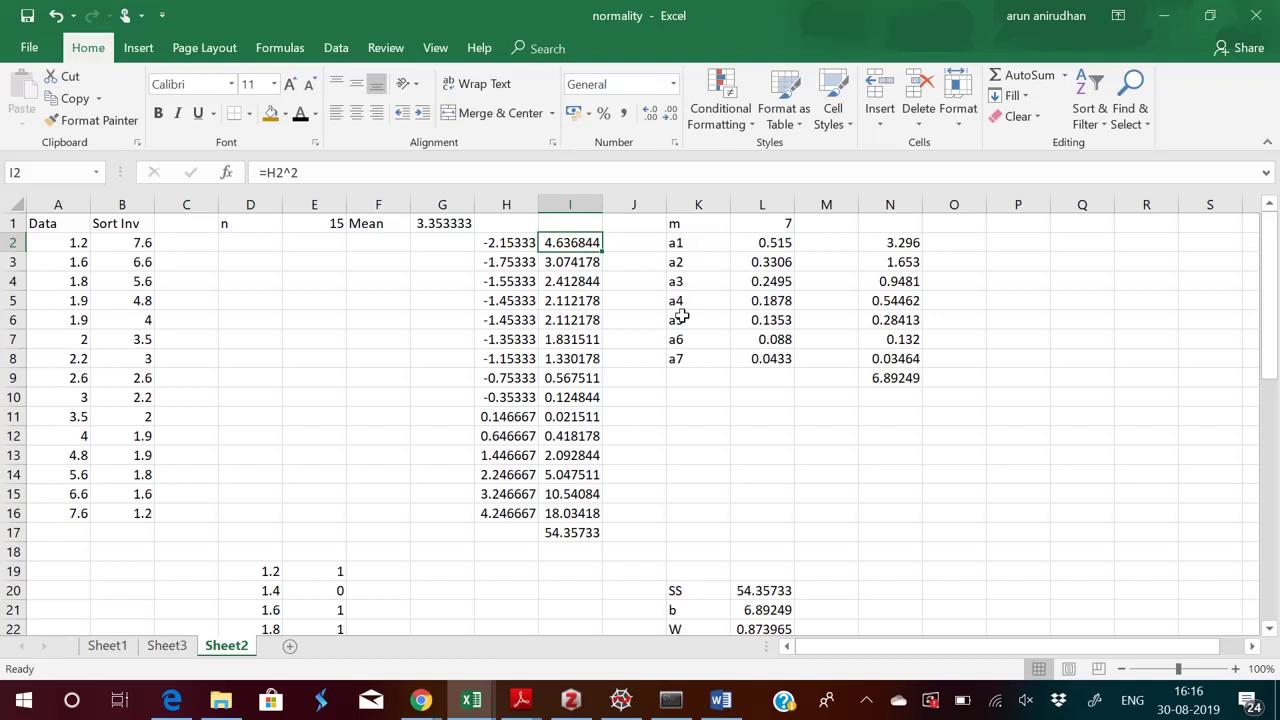
{"action": "left_click", "coordinate": [782, 228]}
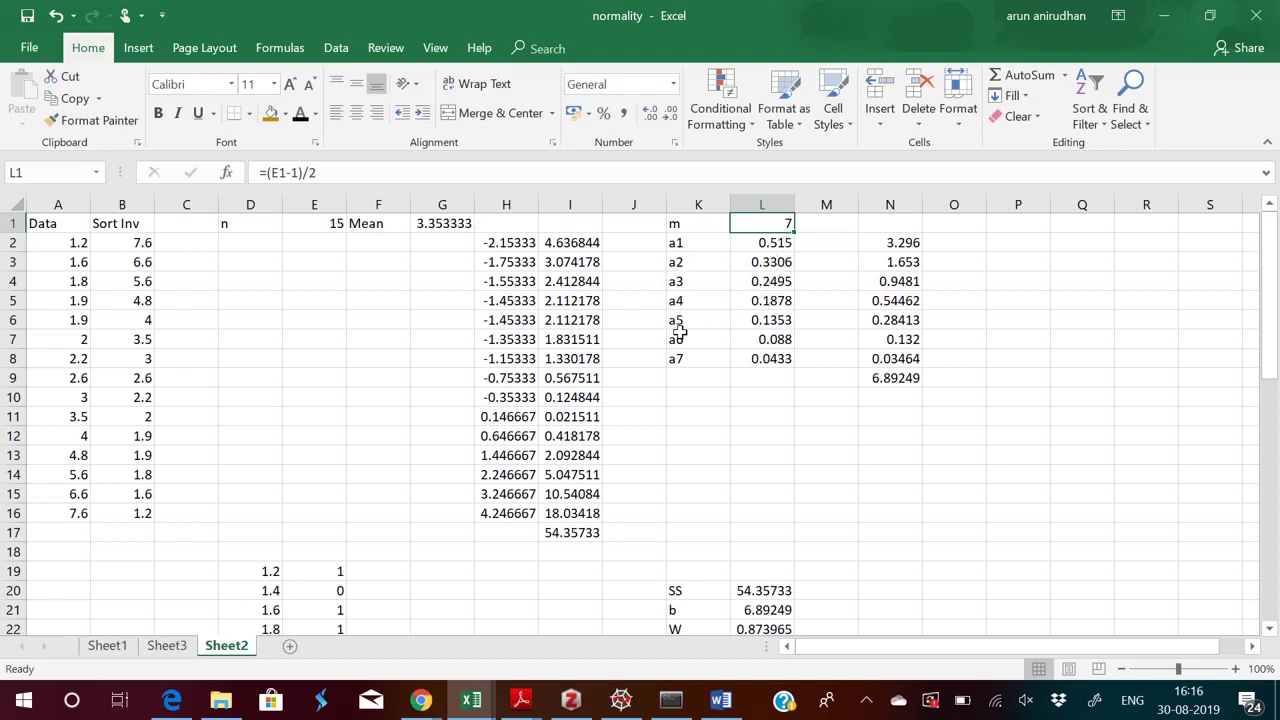
- Switch to the Shapiro document in Word and consult the coefficient table's n = 15 column for a1 to a7
{"action": "key", "text": "alt+Tab"}
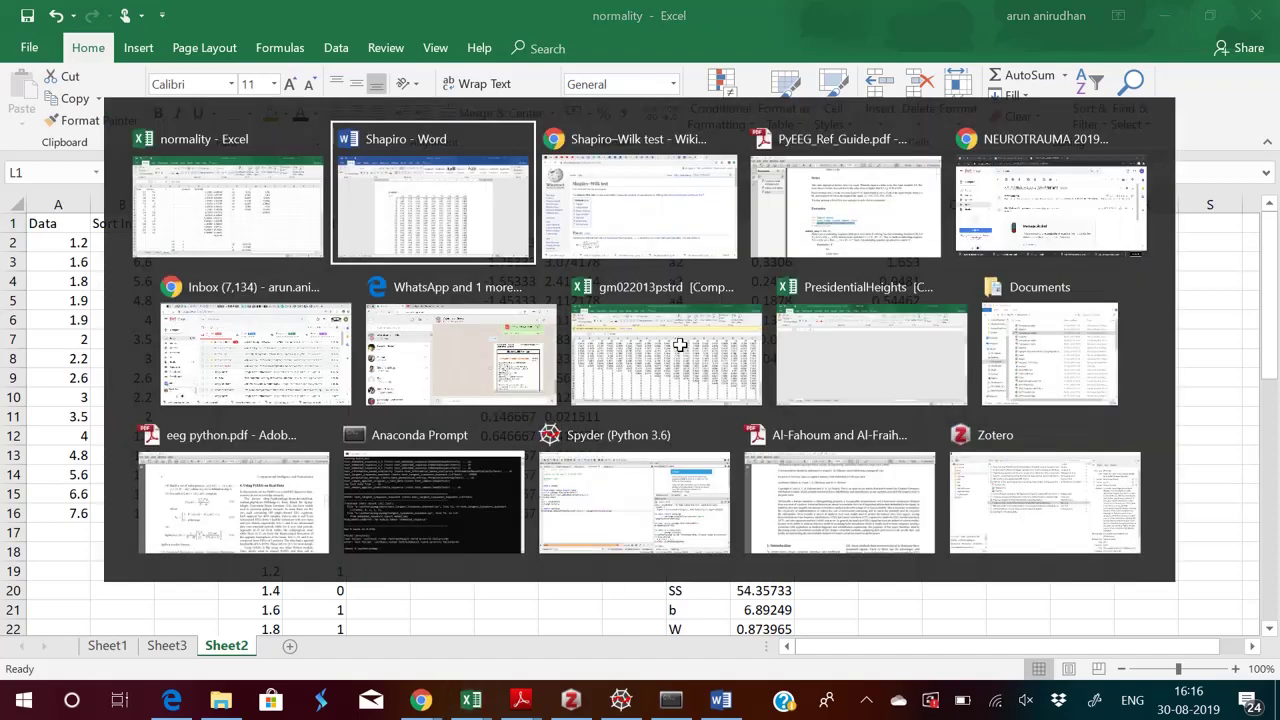
{"action": "scroll", "coordinate": [680, 345], "scroll_direction": "down", "scroll_amount": 5}
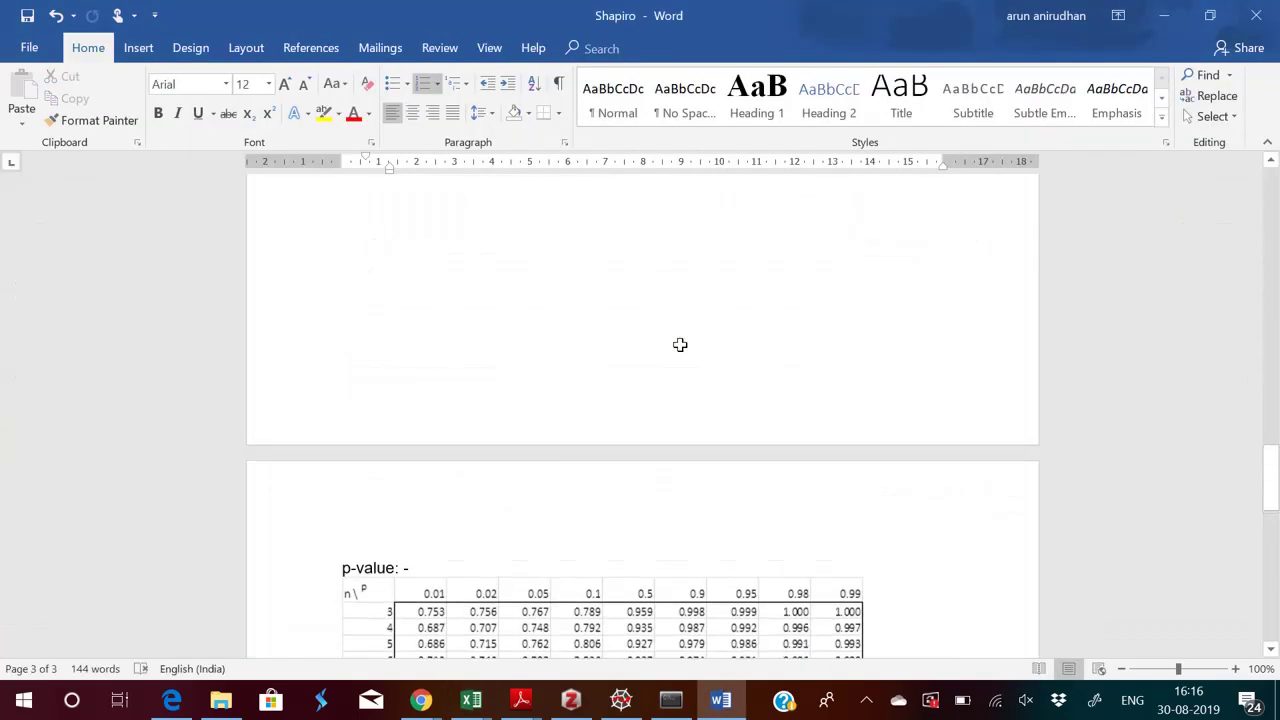
{"action": "scroll", "coordinate": [680, 345], "scroll_direction": "up", "scroll_amount": 10}
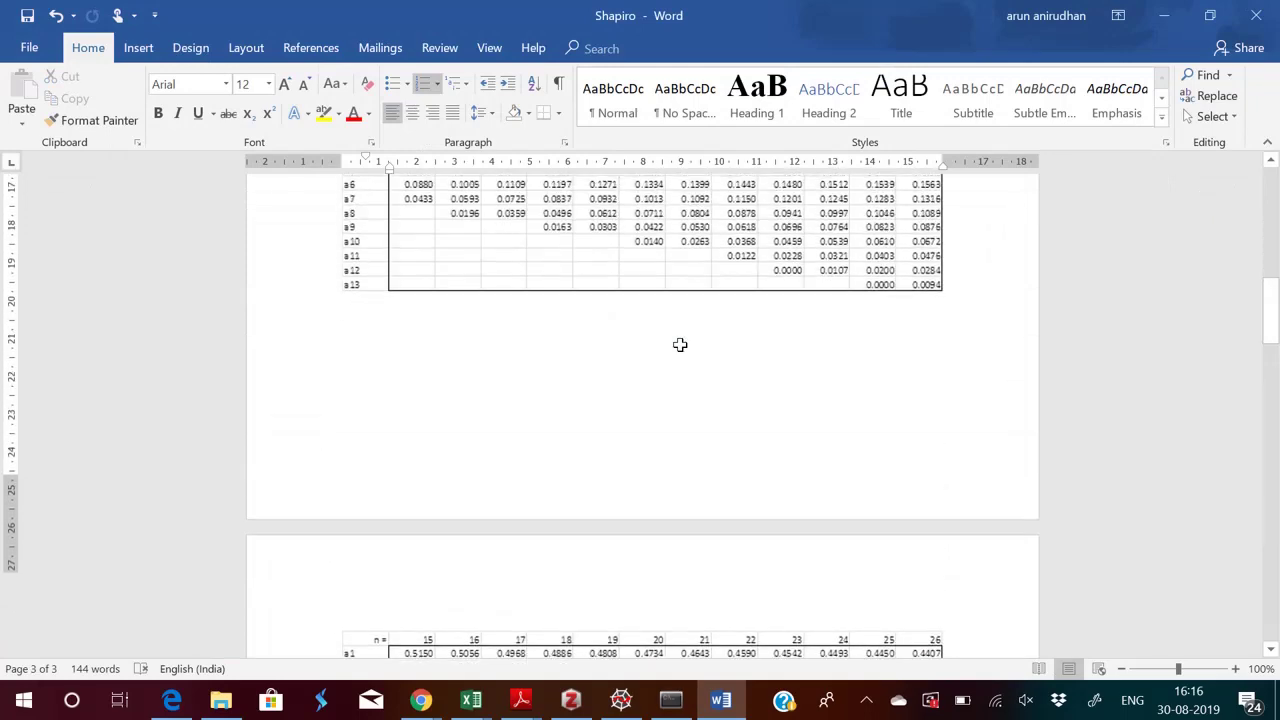
{"action": "scroll", "coordinate": [680, 345], "scroll_direction": "up", "scroll_amount": 4}
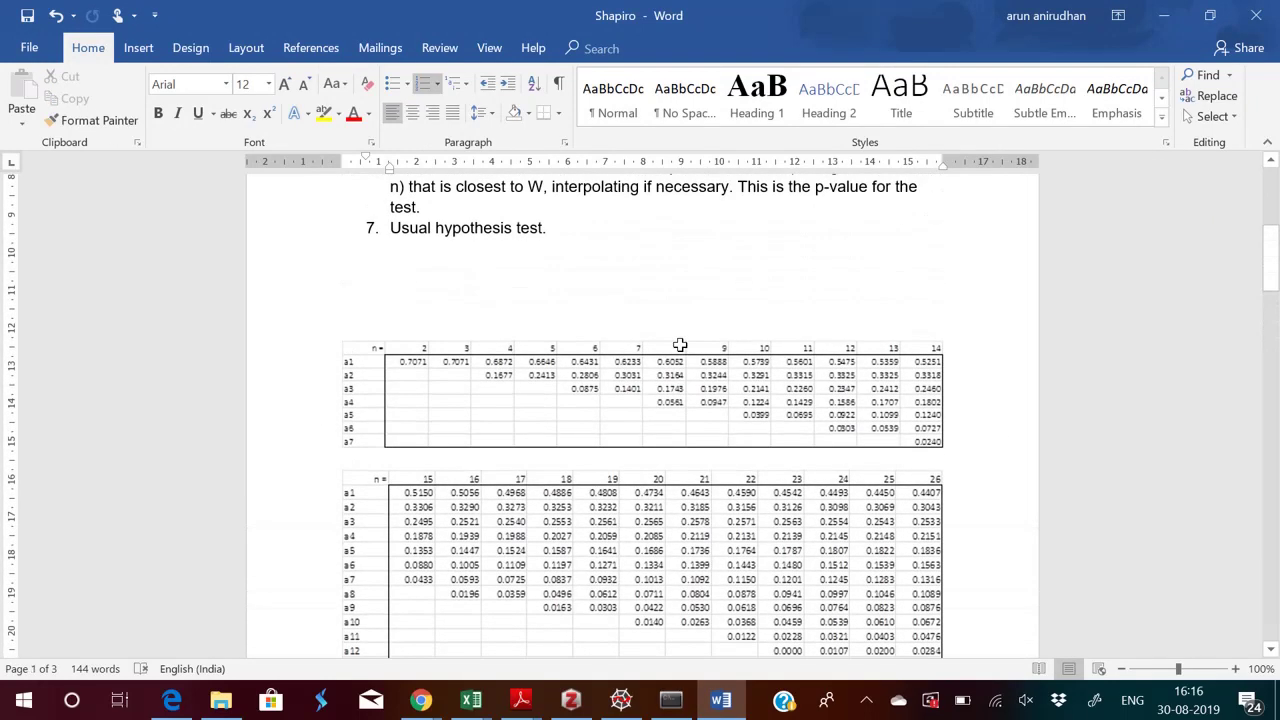
{"action": "scroll", "coordinate": [680, 345], "scroll_direction": "down", "scroll_amount": 1}
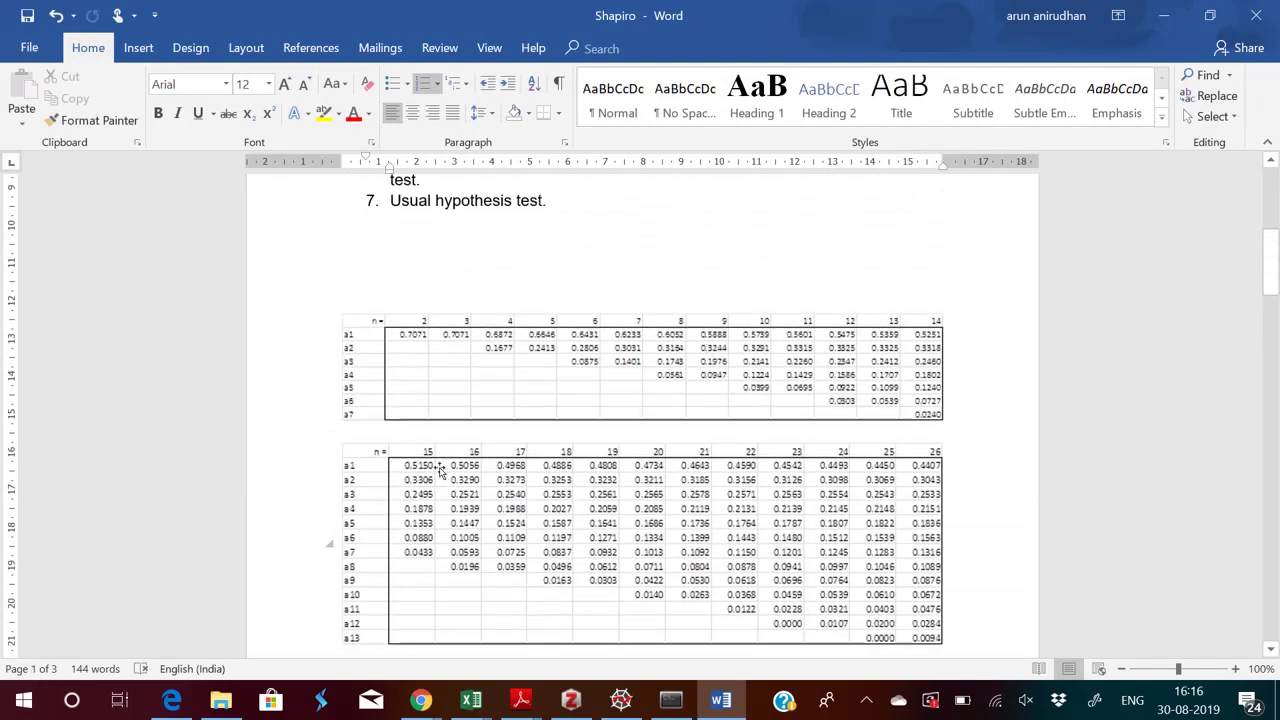
- Switch back to Sheet2 in Excel and inspect the formulas for the a1 product in N2 and the W statistic in L22
{"action": "key", "text": "alt+Tab"}
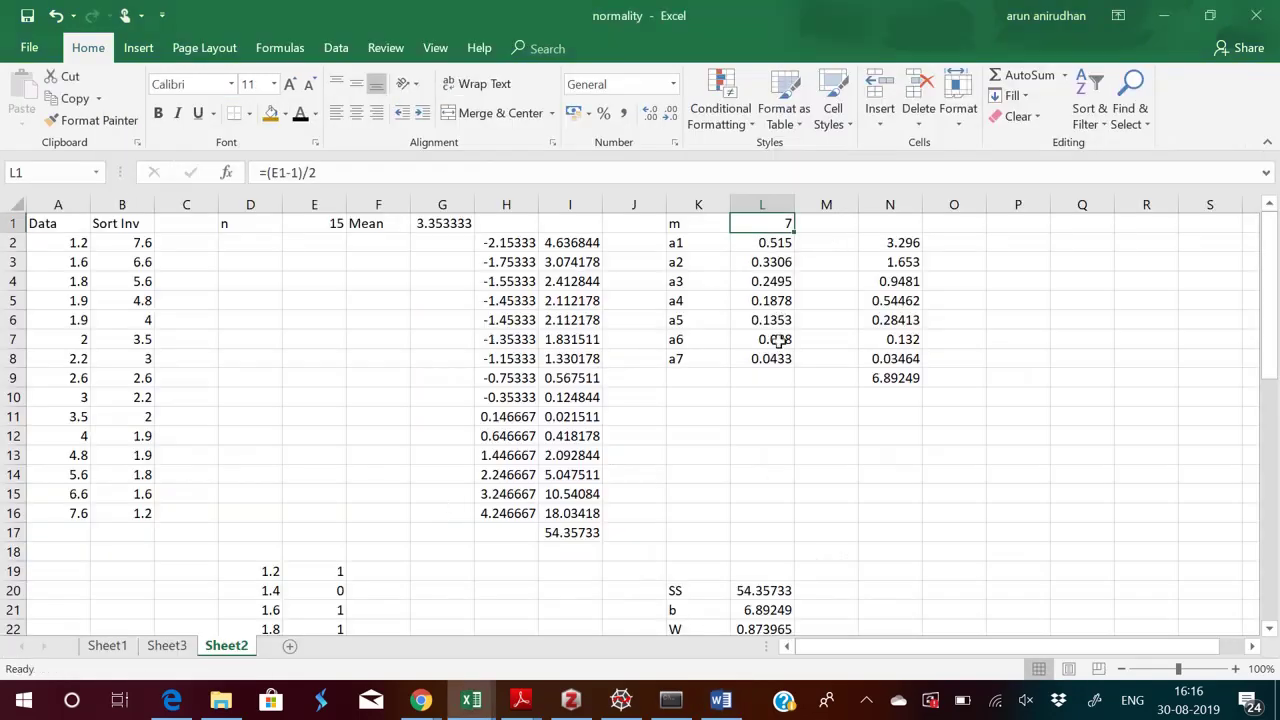
{"action": "left_click", "coordinate": [903, 244]}
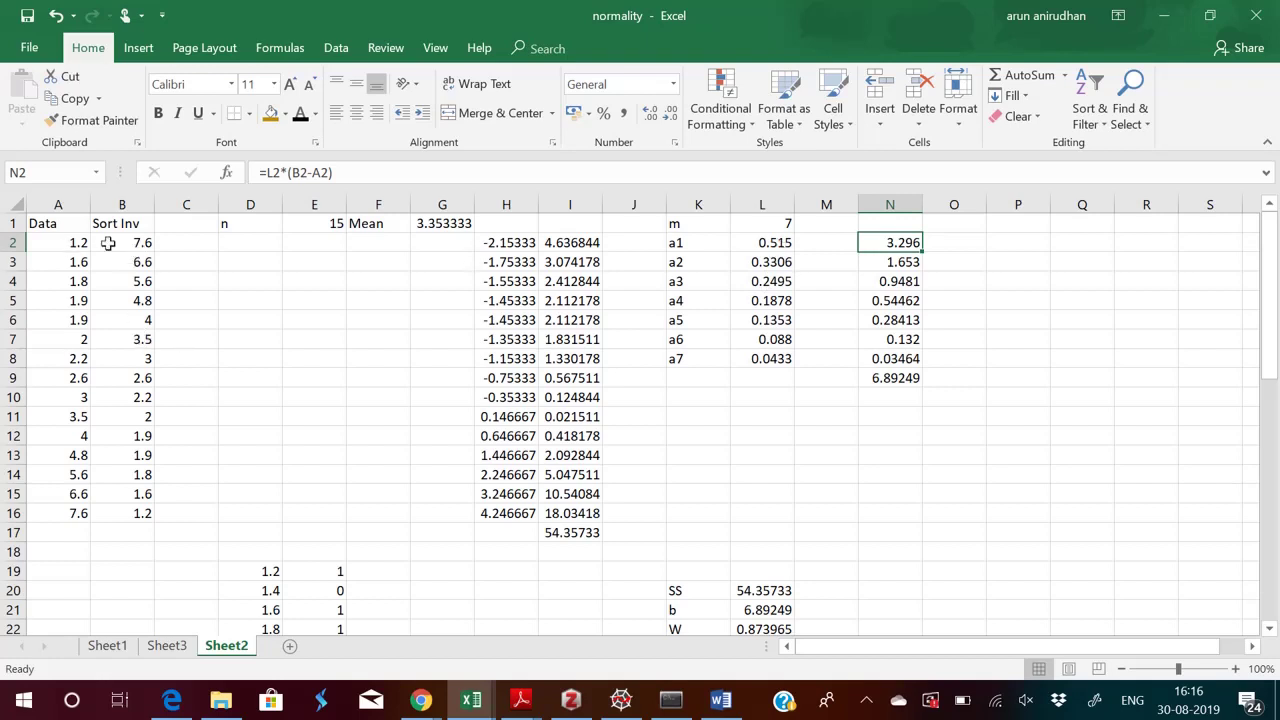
{"action": "left_click", "coordinate": [345, 177]}
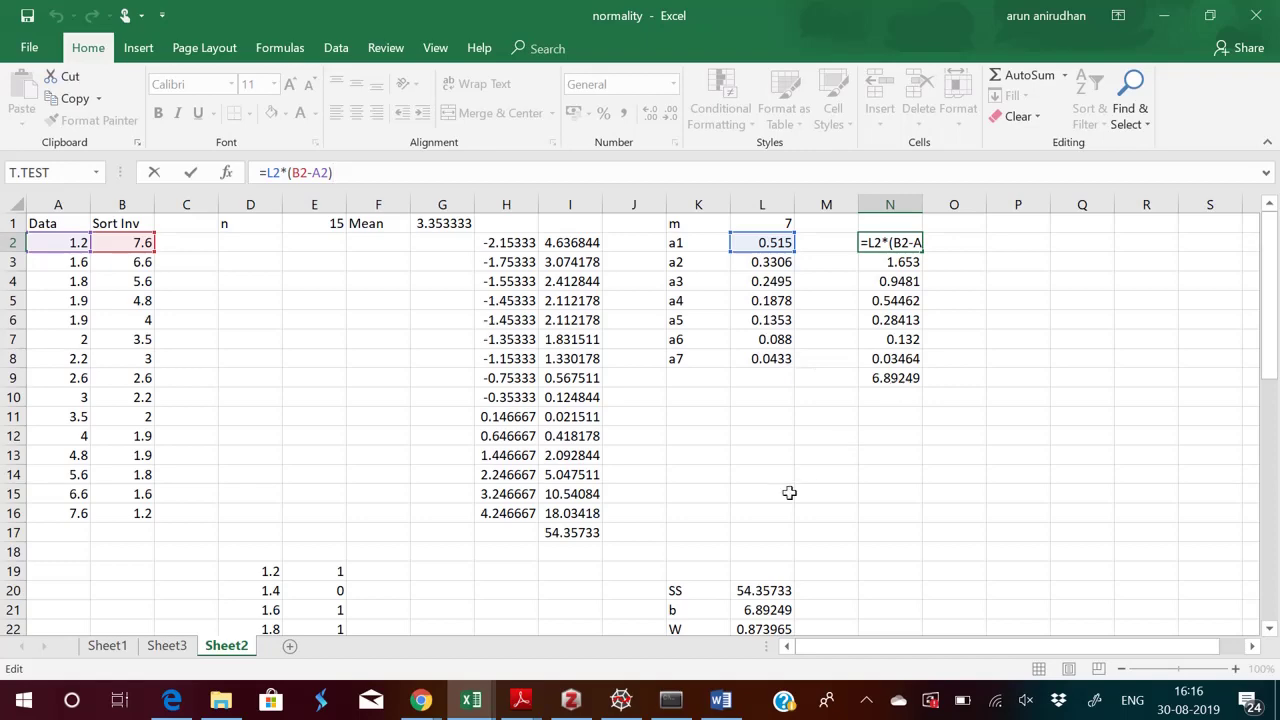
{"action": "key", "text": "ctrl+Return"}
{"action": "scroll", "coordinate": [787, 495], "scroll_direction": "down", "scroll_amount": 1}
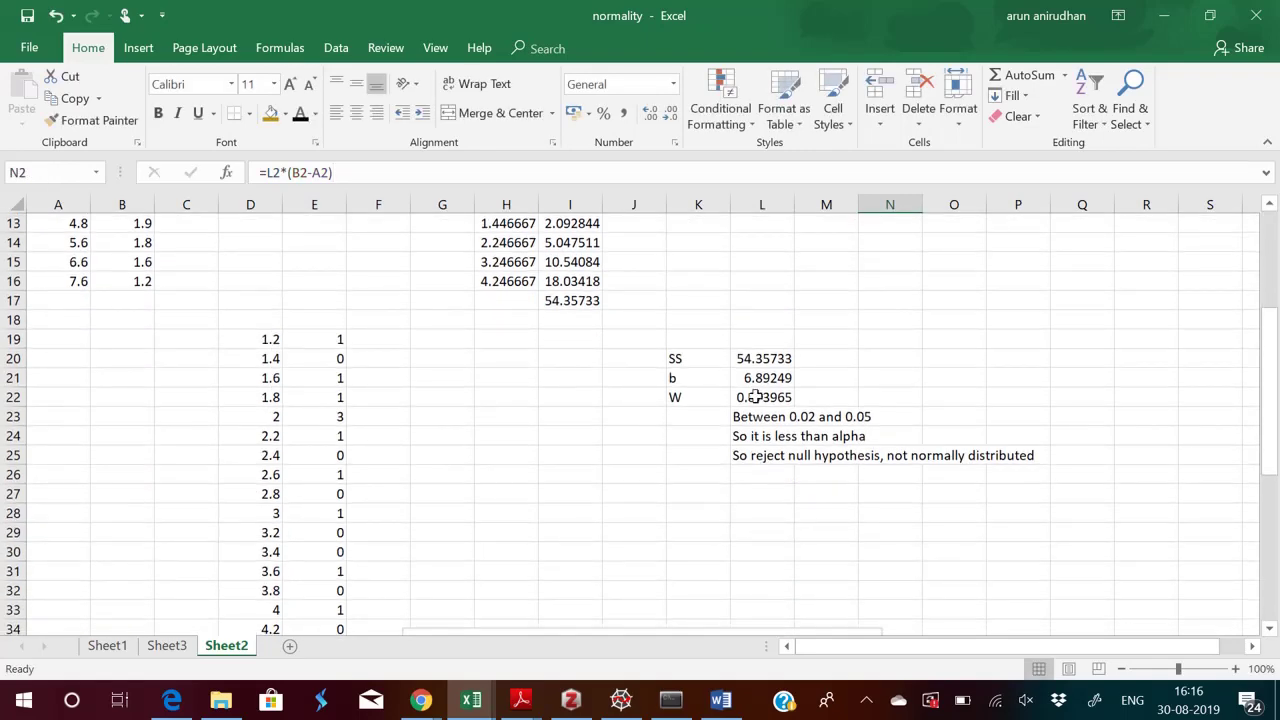
{"action": "left_click", "coordinate": [765, 400]}
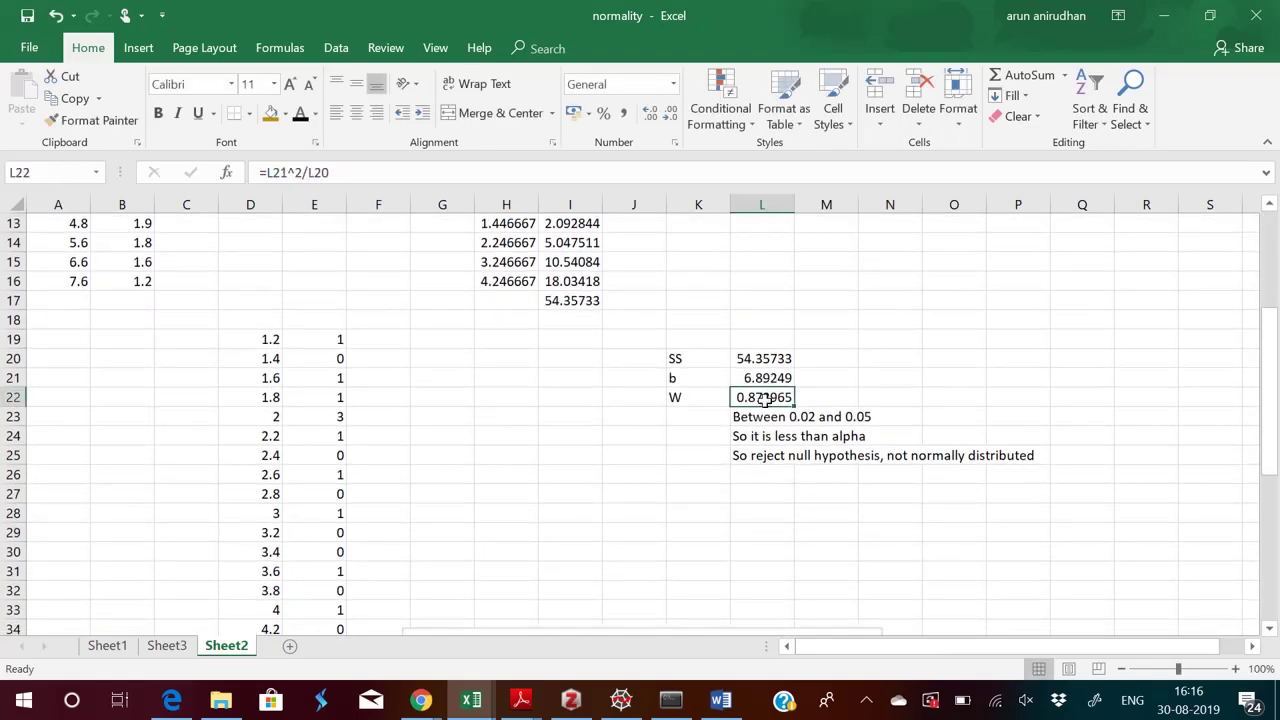
{"action": "left_click", "coordinate": [429, 175]}
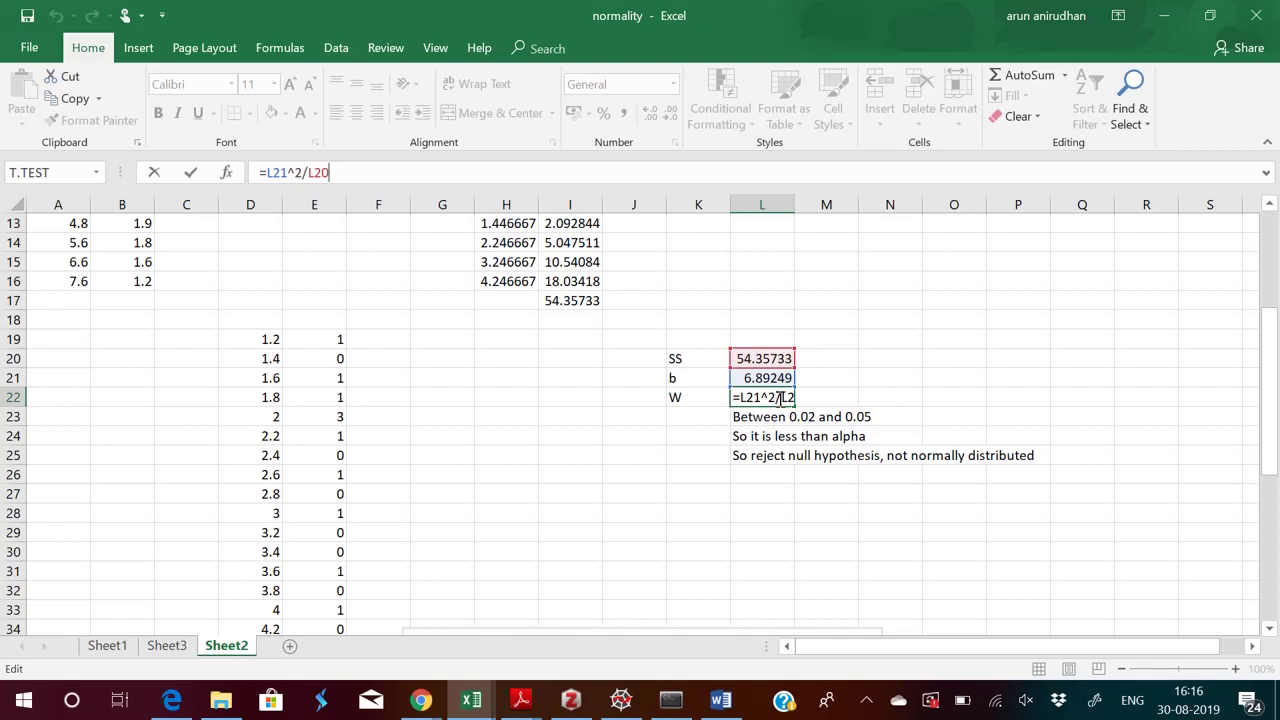
{"action": "key", "text": "ctrl+Return"}
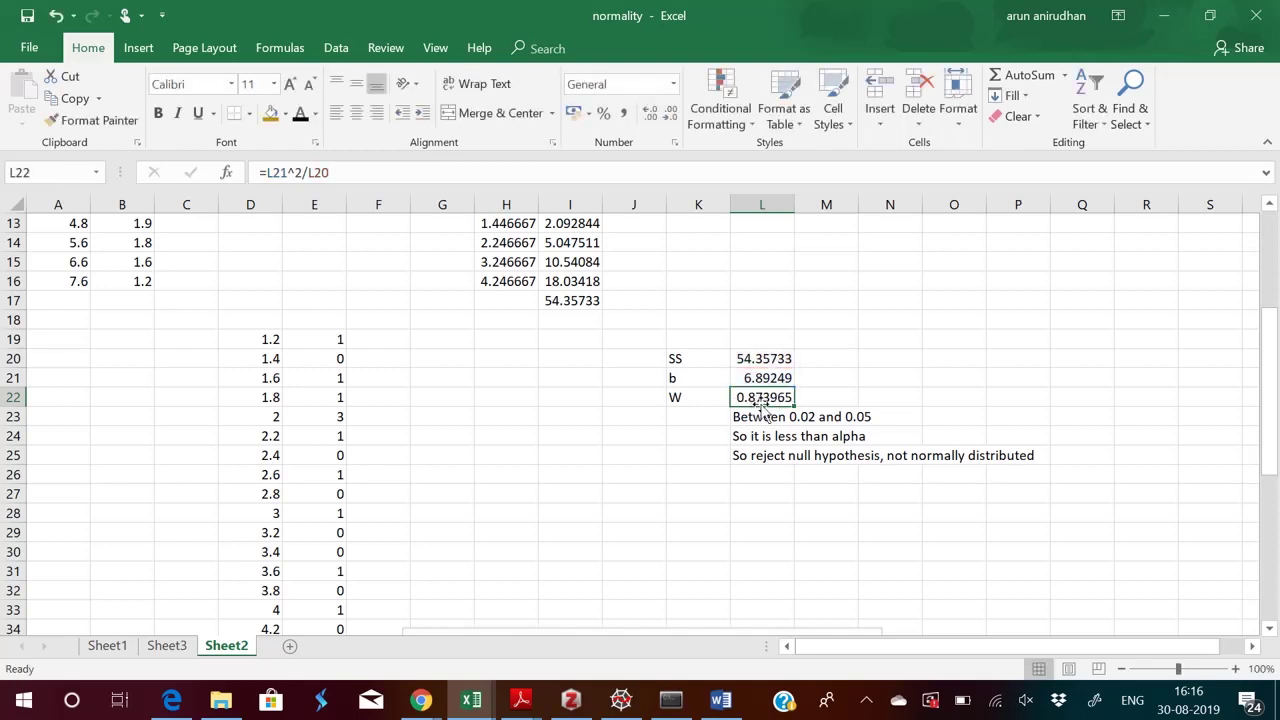
- Switch to the Shapiro document in Word and consult the p-value table's n = 15 row to locate the W statistic
{"action": "key", "text": "alt+Tab"}
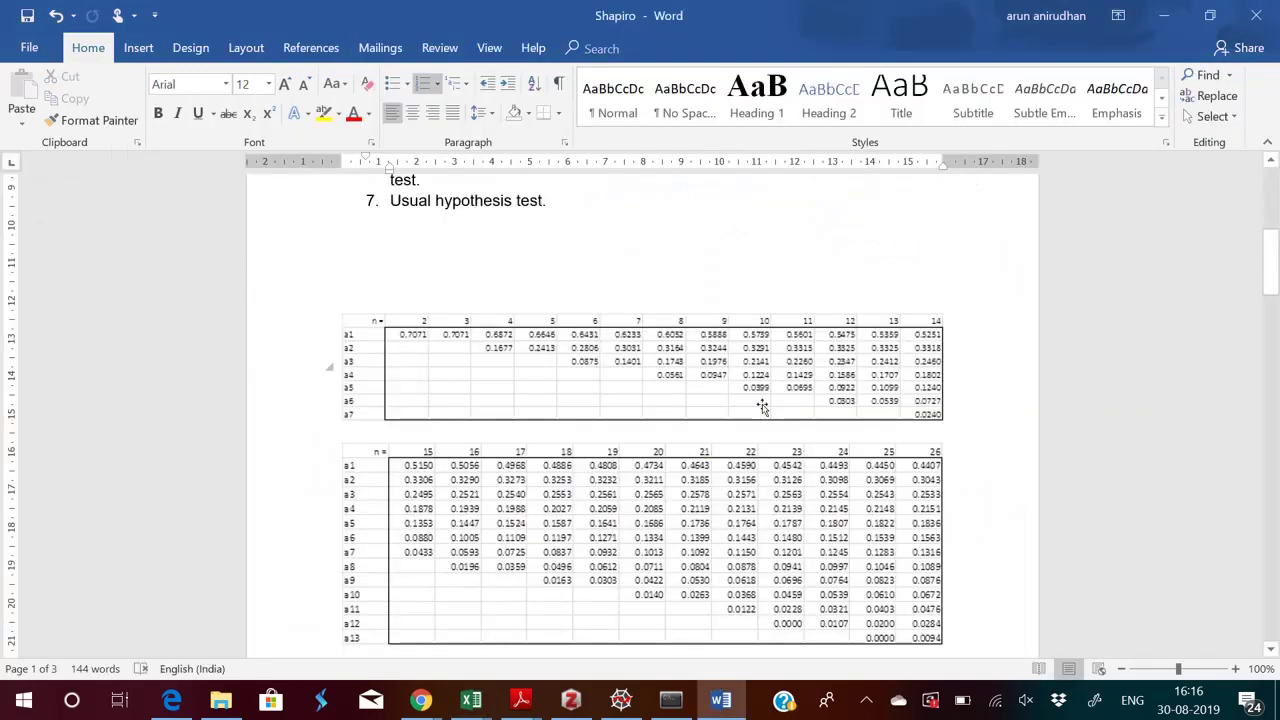
{"action": "scroll", "coordinate": [762, 406], "scroll_direction": "down", "scroll_amount": 5}
{"action": "scroll", "coordinate": [762, 406], "scroll_direction": "down", "scroll_amount": 15}
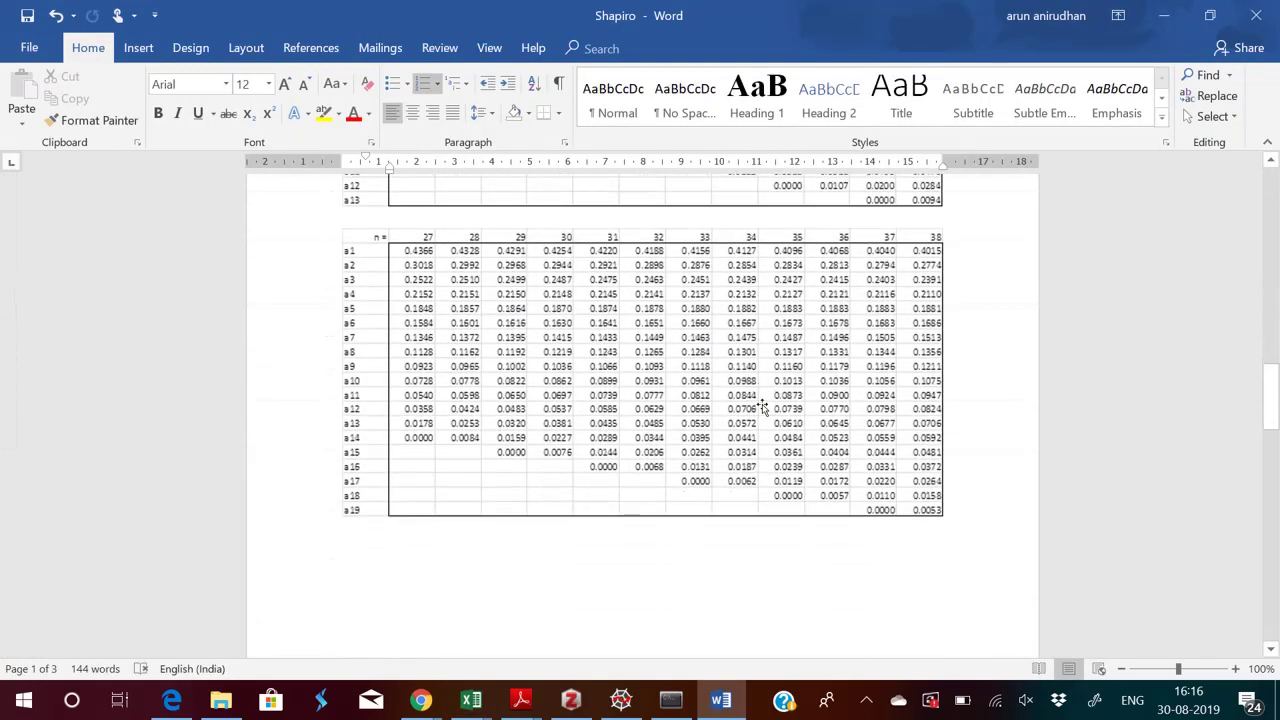
{"action": "scroll", "coordinate": [762, 406], "scroll_direction": "down", "scroll_amount": 12}
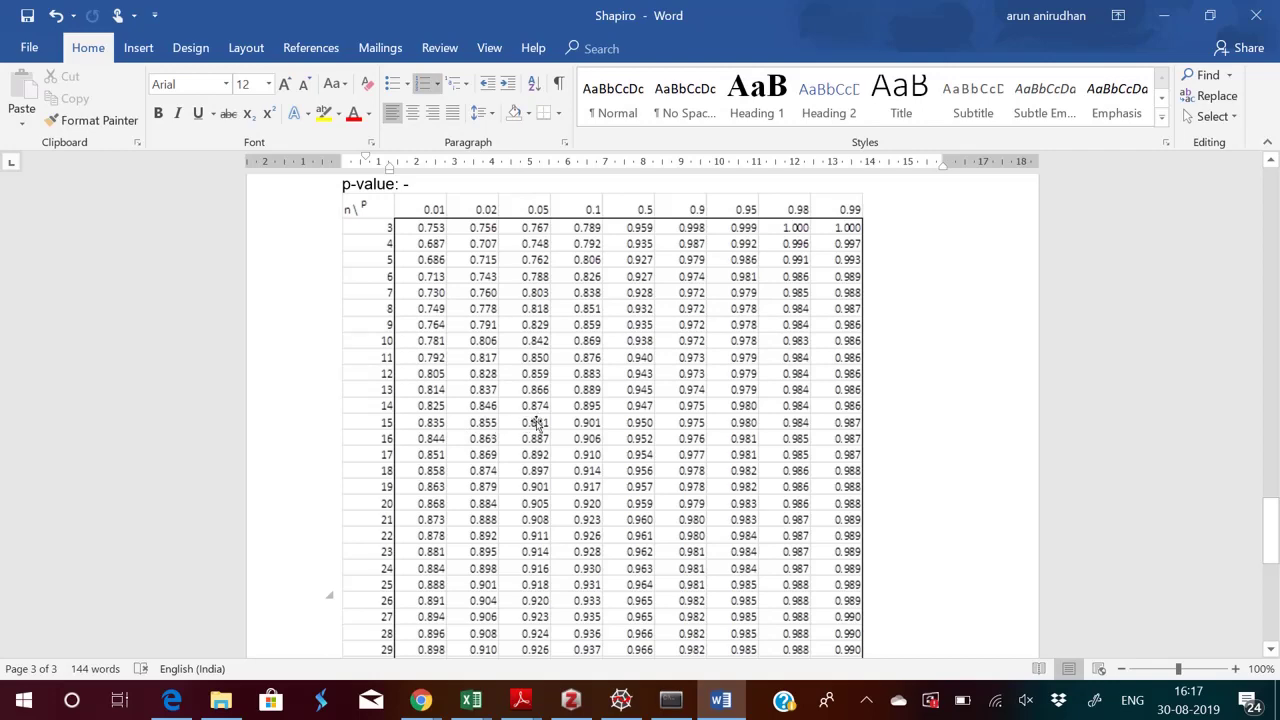
- Return to Sheet2 in Excel and review the test conclusion, the FREQUENCY formula in E19 and the column chart of the data
{"action": "key", "text": "alt+Tab"}
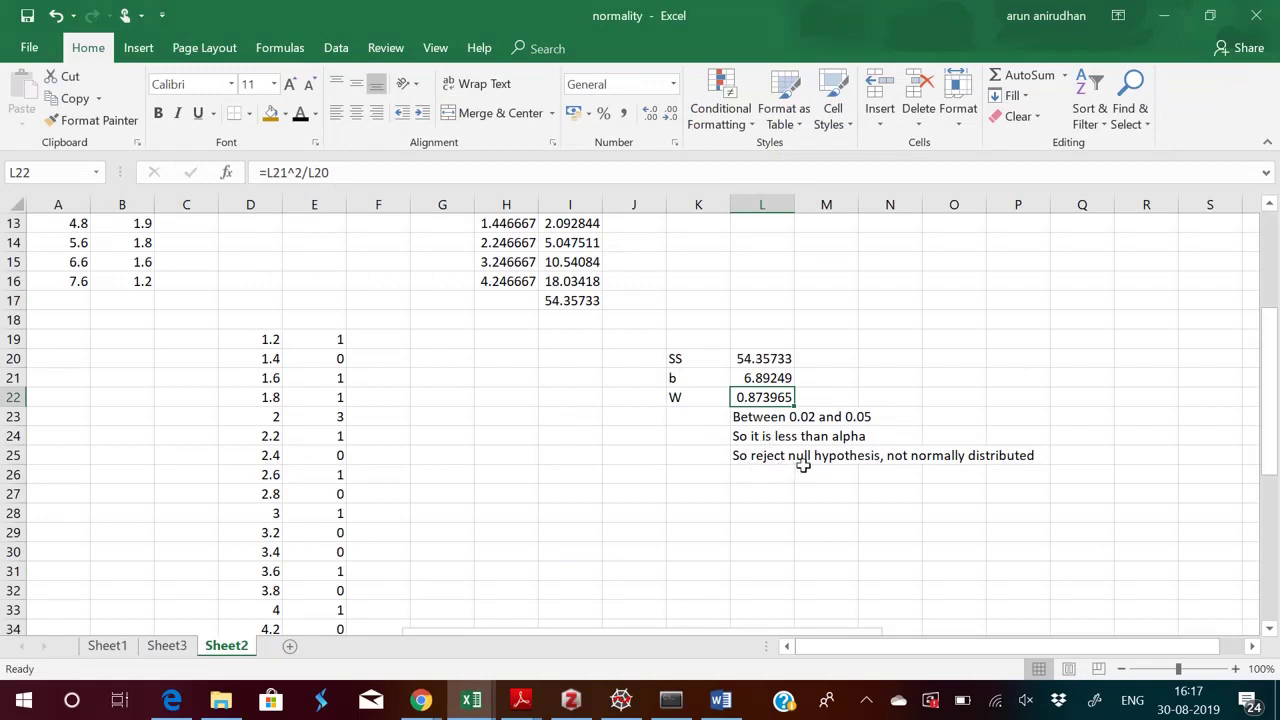
{"action": "left_click_drag", "start_coordinate": [1270, 404], "coordinate": [1273, 437]}
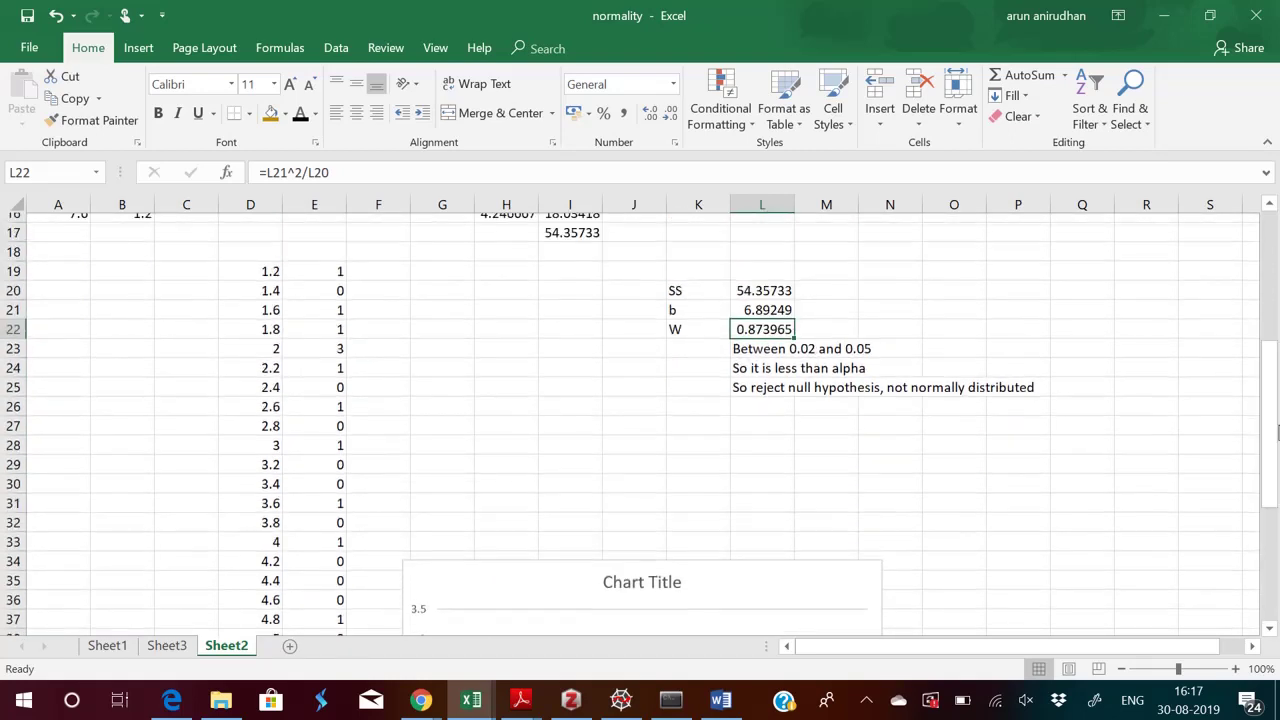
{"action": "left_click", "coordinate": [307, 262]}
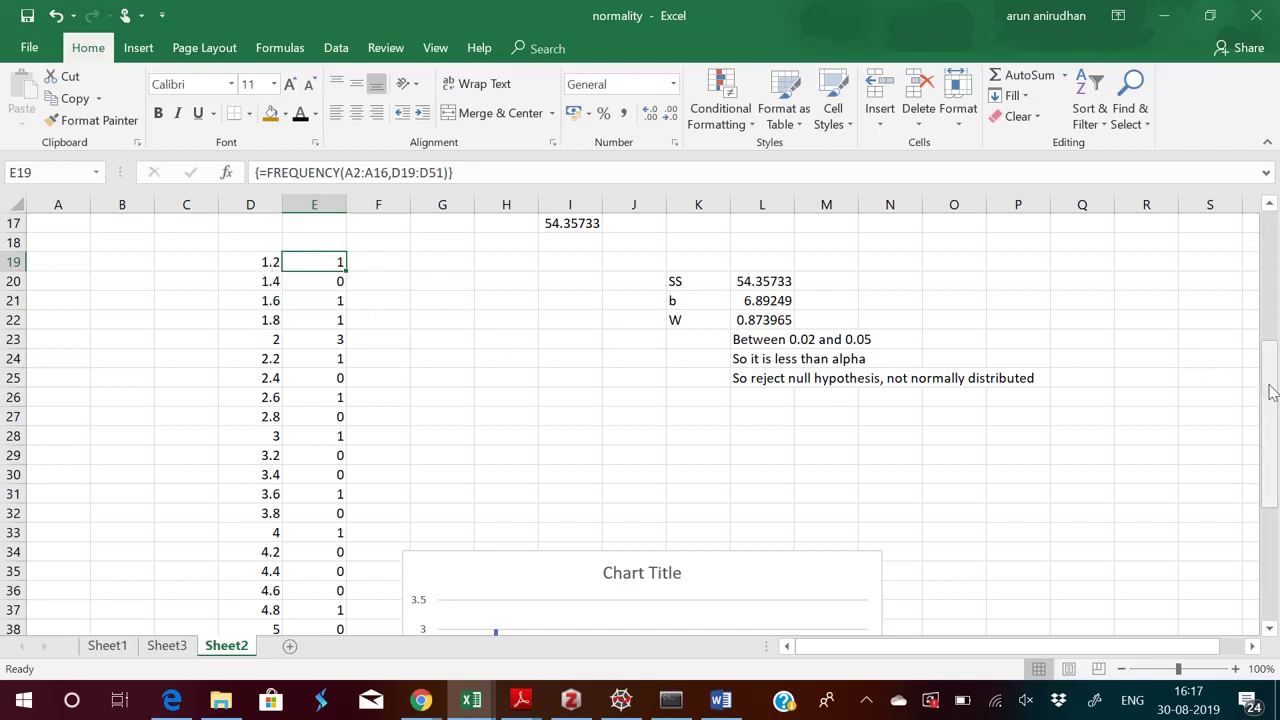
{"action": "left_click_drag", "start_coordinate": [1271, 397], "coordinate": [1271, 497]}
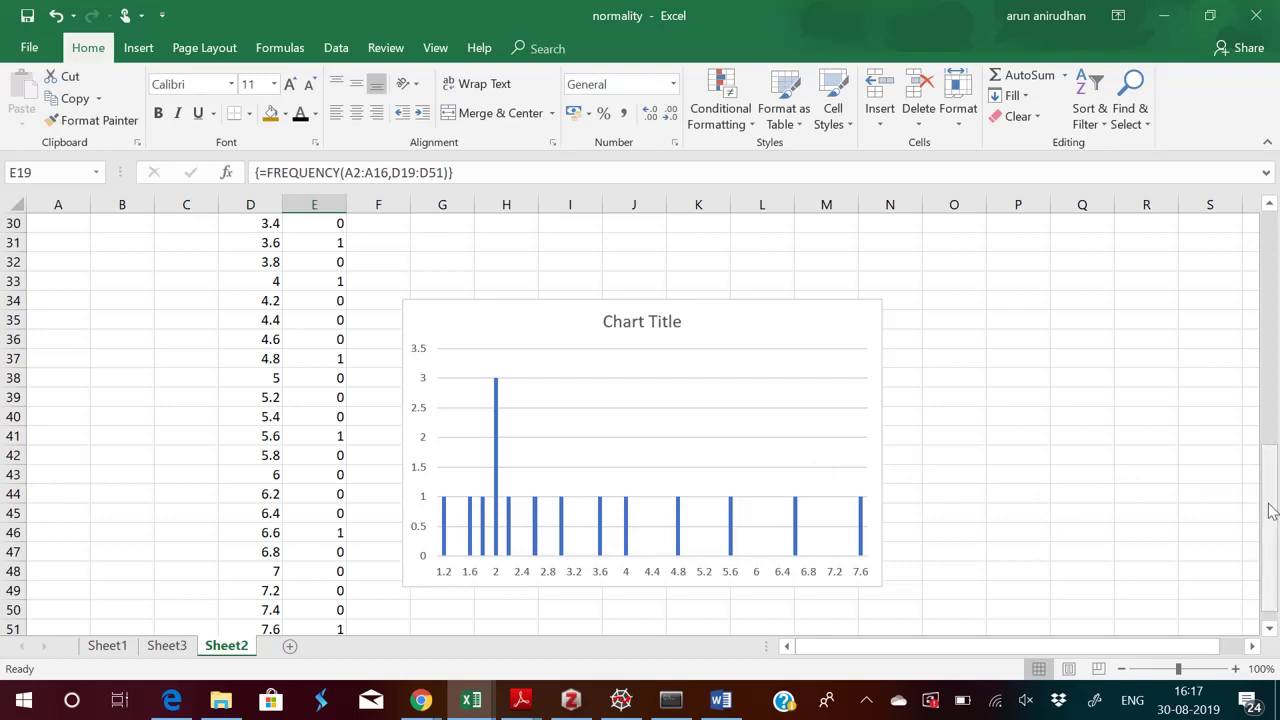
{"action": "left_click_drag", "start_coordinate": [1271, 511], "coordinate": [1271, 375]}
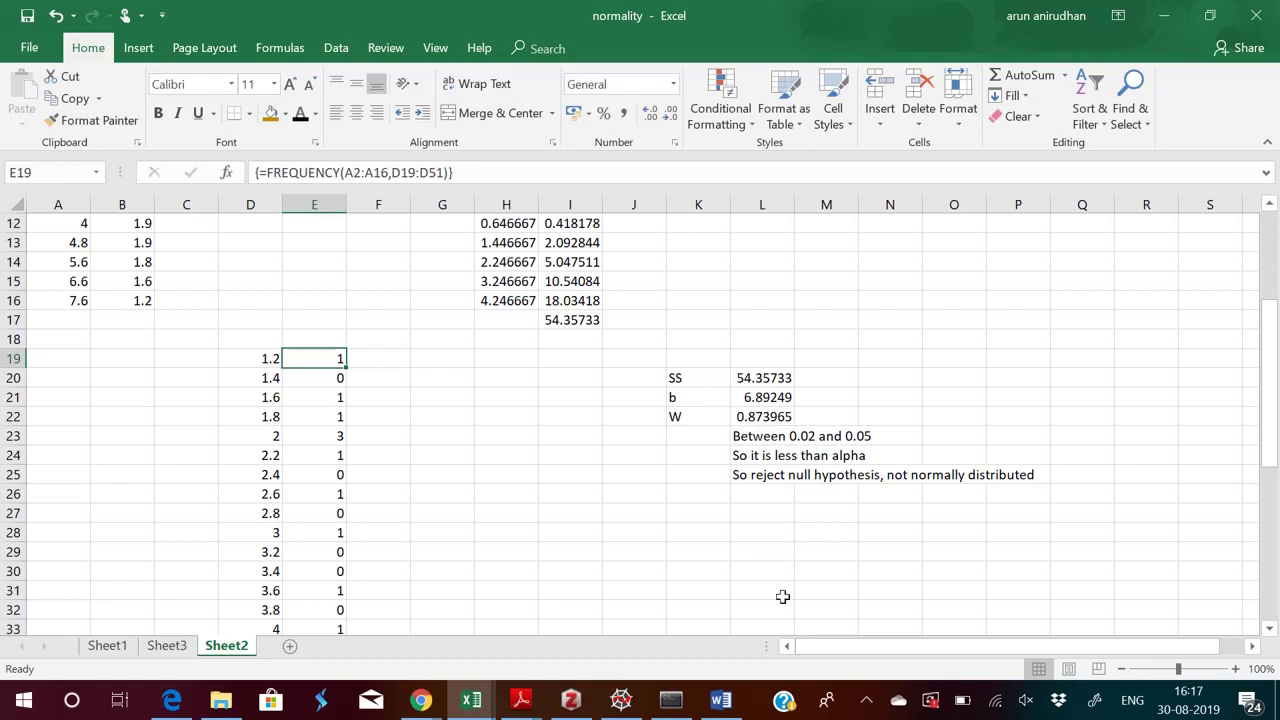
{"action": "left_click", "coordinate": [867, 702]}
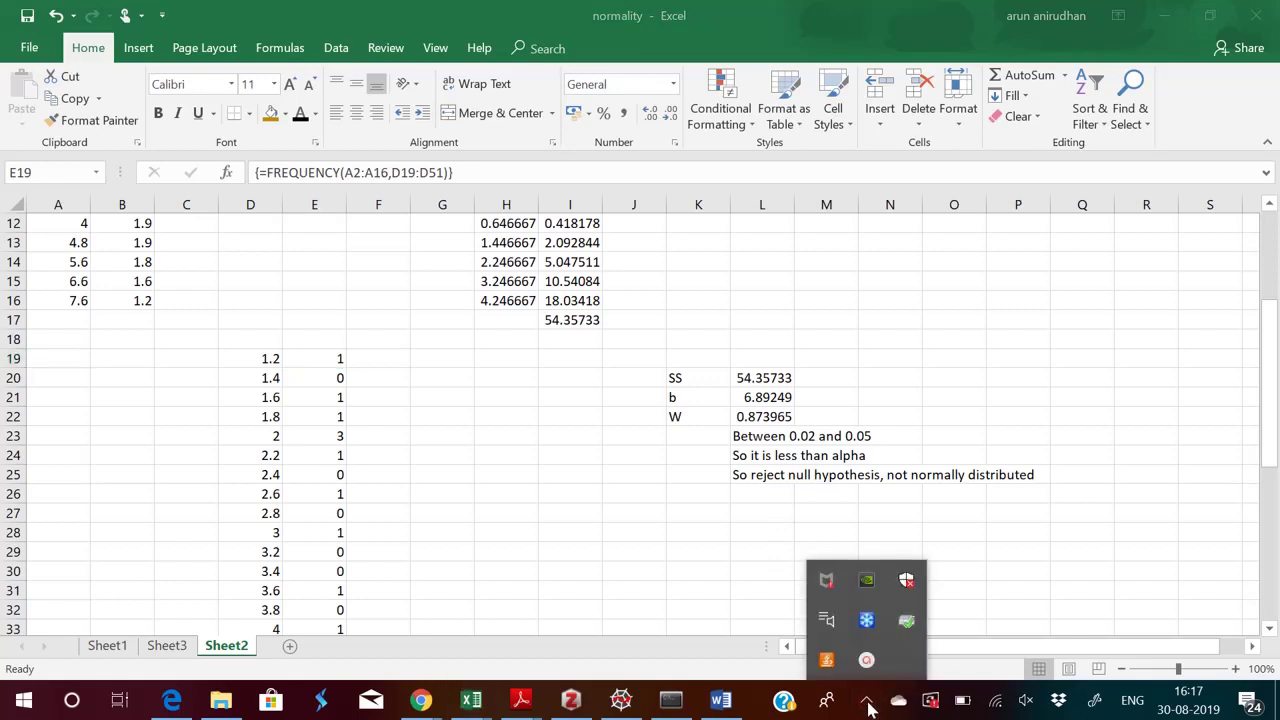
{"action": "left_click", "coordinate": [868, 670]}
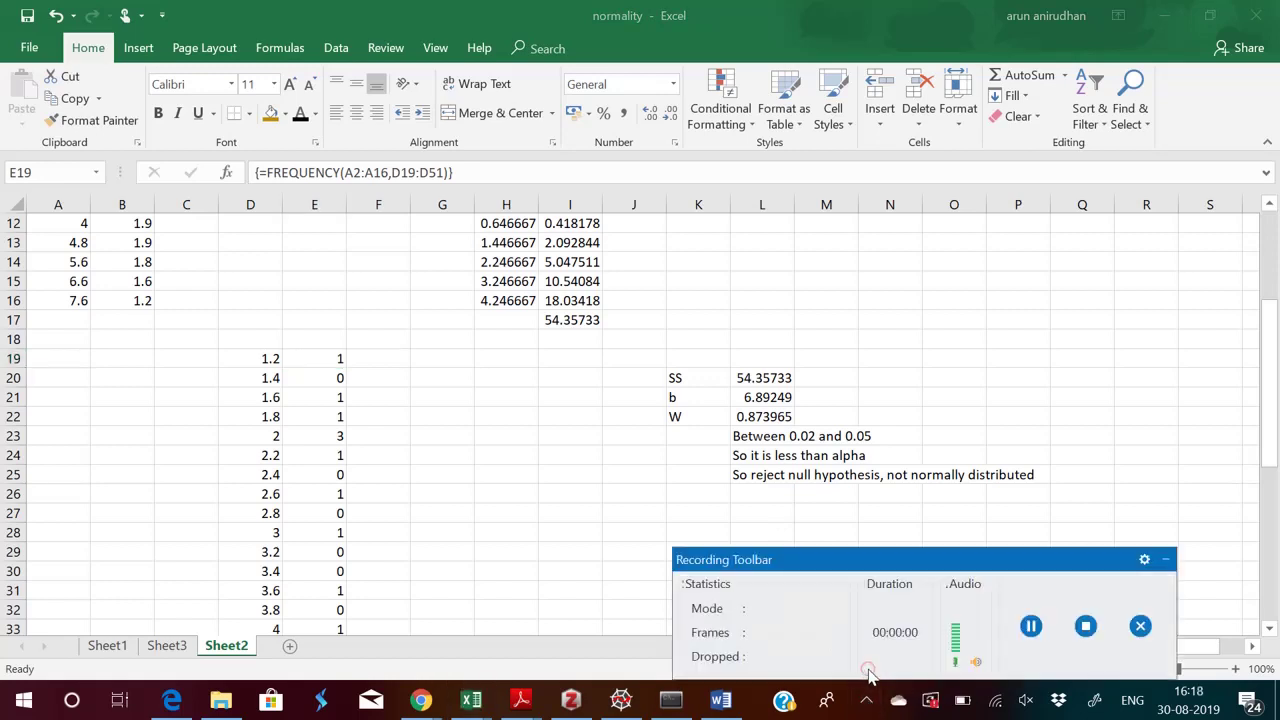